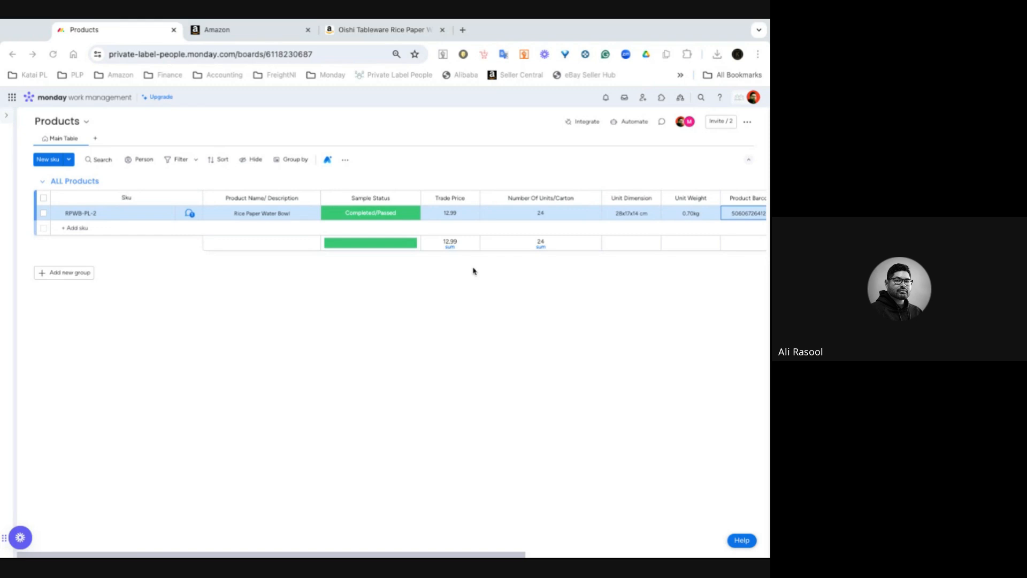
- Examine the product row's columns and the photography file's options on the Products board
{"action": "scroll", "coordinate": [473, 271], "scroll_direction": "right", "scroll_amount": 3}
{"action": "scroll", "coordinate": [473, 219], "scroll_direction": "right", "scroll_amount": 3}
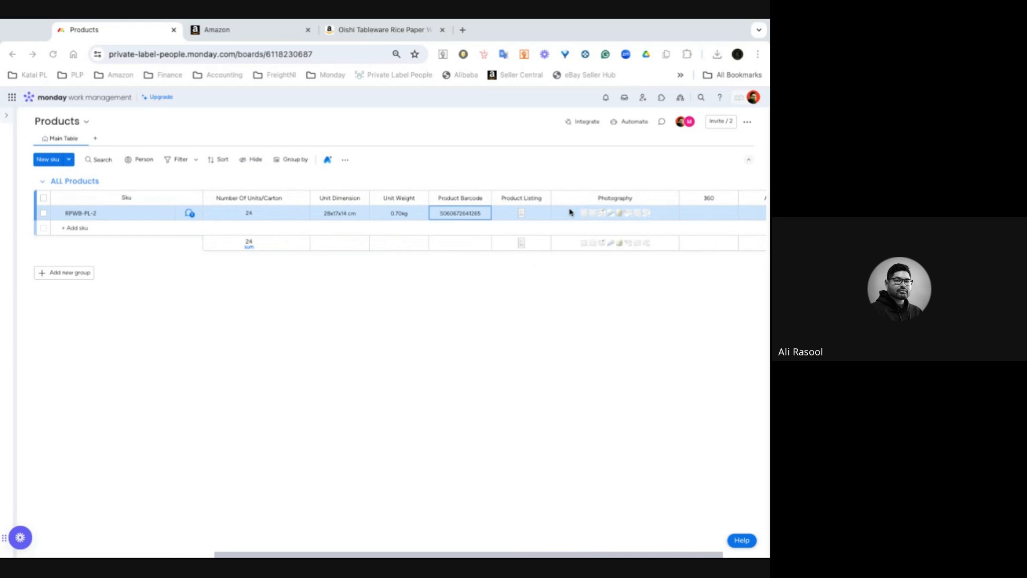
{"action": "mouse_move", "coordinate": [584, 219]}
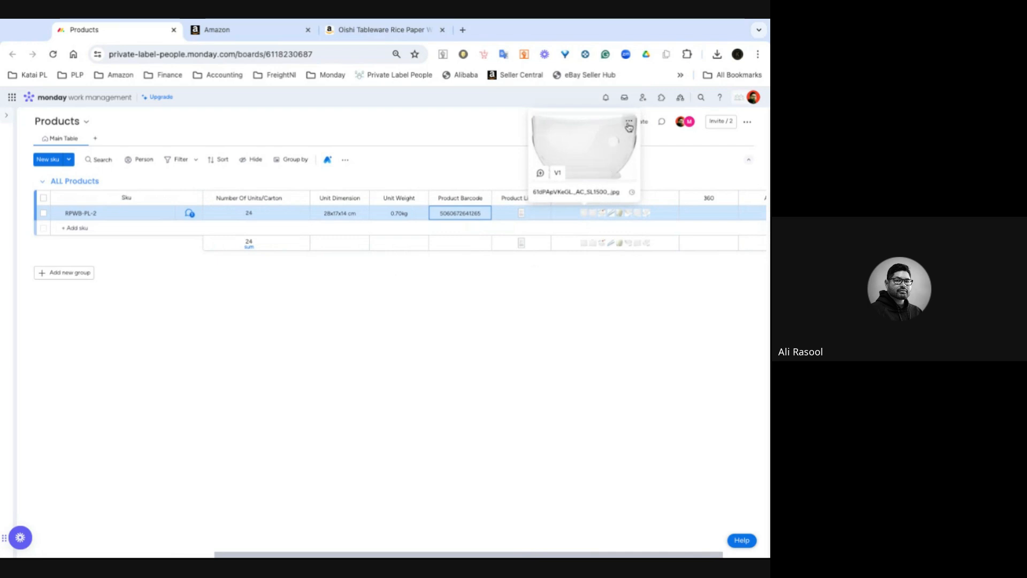
{"action": "left_click", "coordinate": [629, 125]}
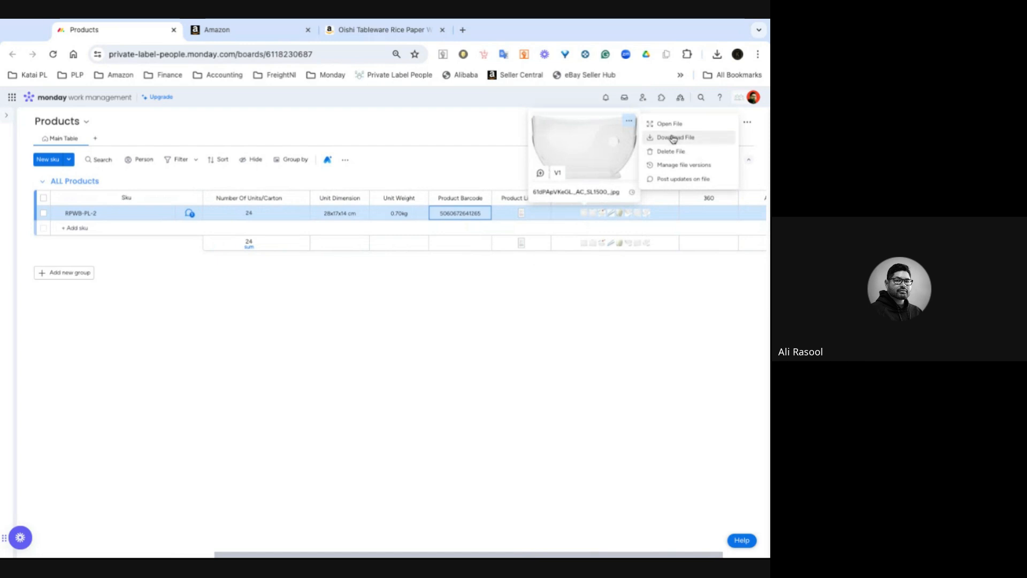
{"action": "left_click", "coordinate": [454, 321]}
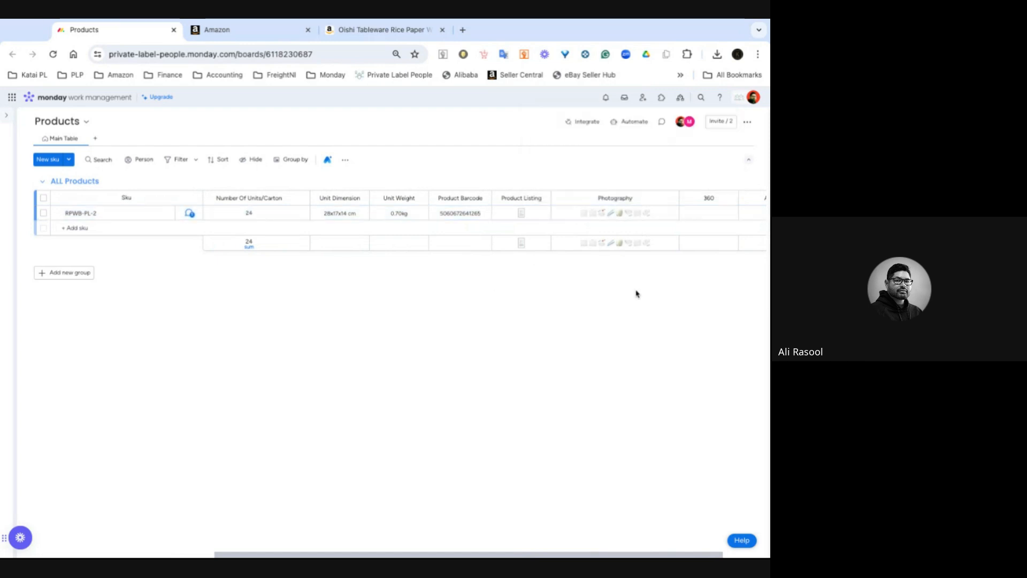
{"action": "scroll", "coordinate": [691, 265], "scroll_direction": "right", "scroll_amount": 2}
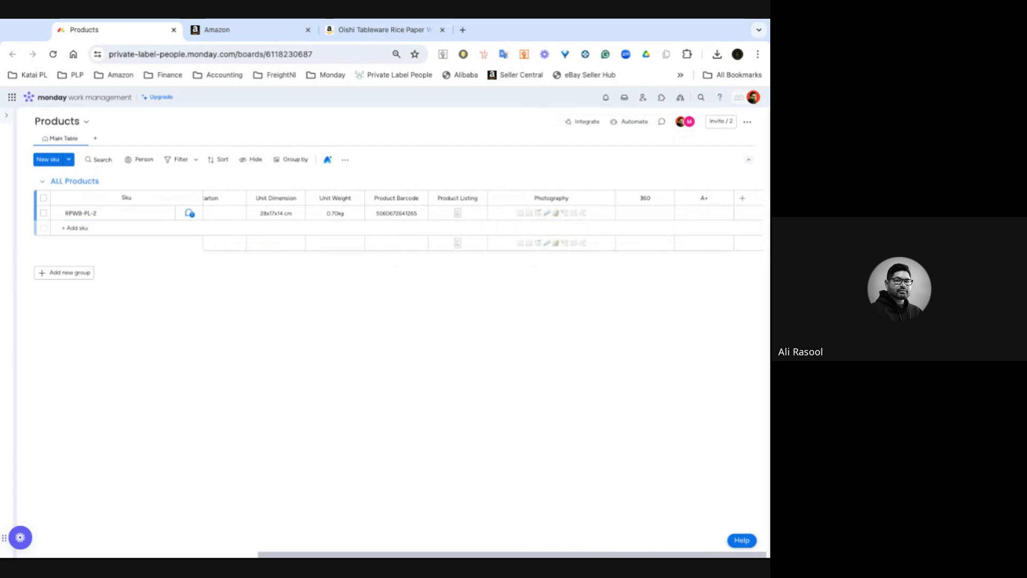
{"action": "scroll", "coordinate": [331, 203], "scroll_direction": "left", "scroll_amount": 5}
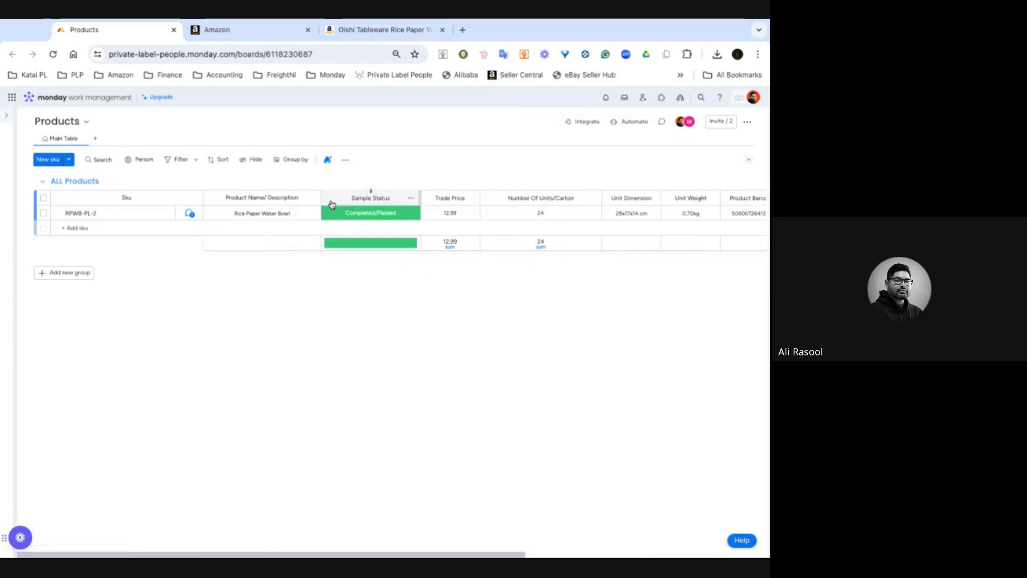
{"action": "left_click", "coordinate": [252, 33]}
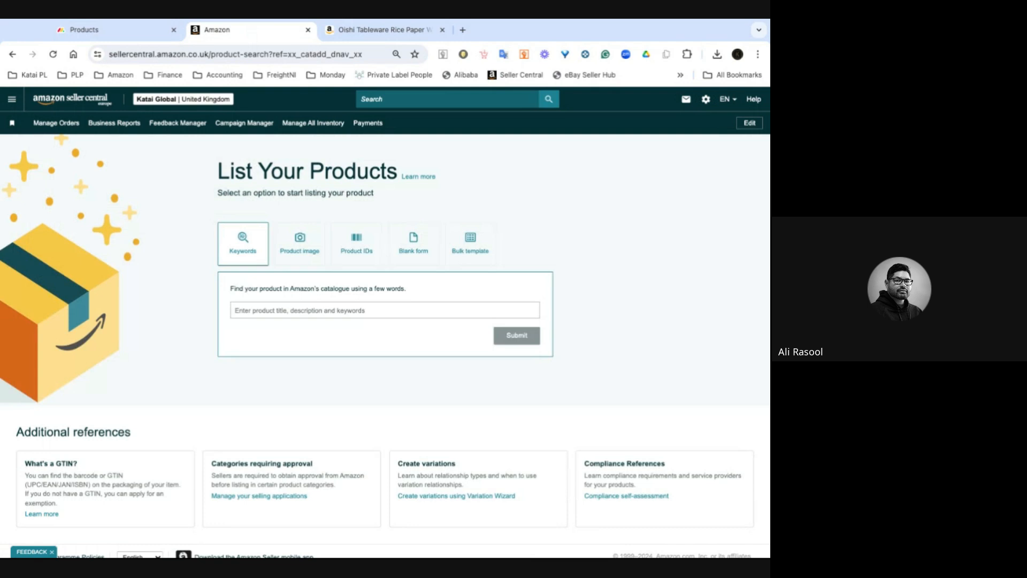
{"action": "left_click", "coordinate": [12, 100]}
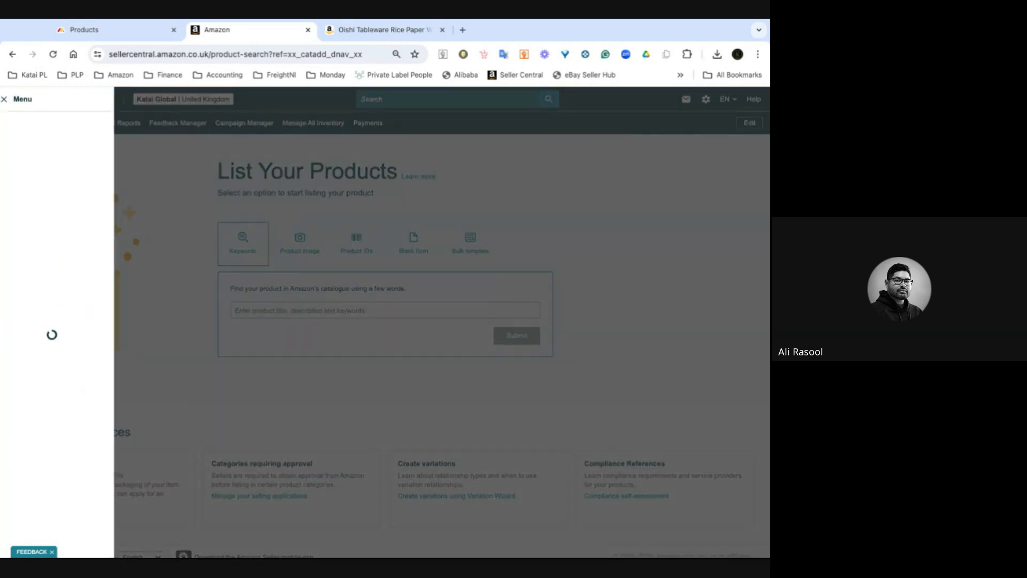
{"action": "mouse_move", "coordinate": [58, 134]}
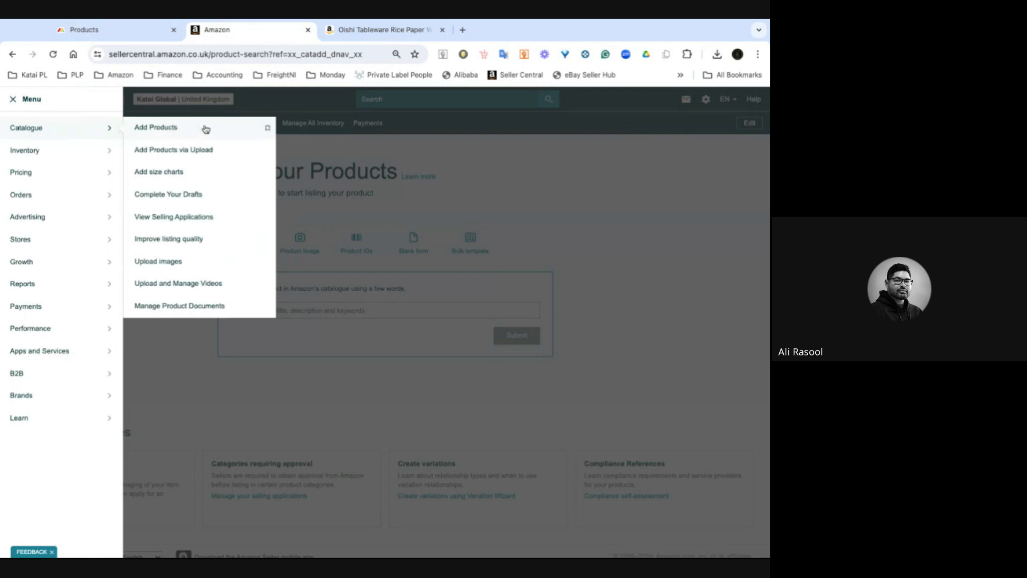
{"action": "left_click", "coordinate": [648, 208]}
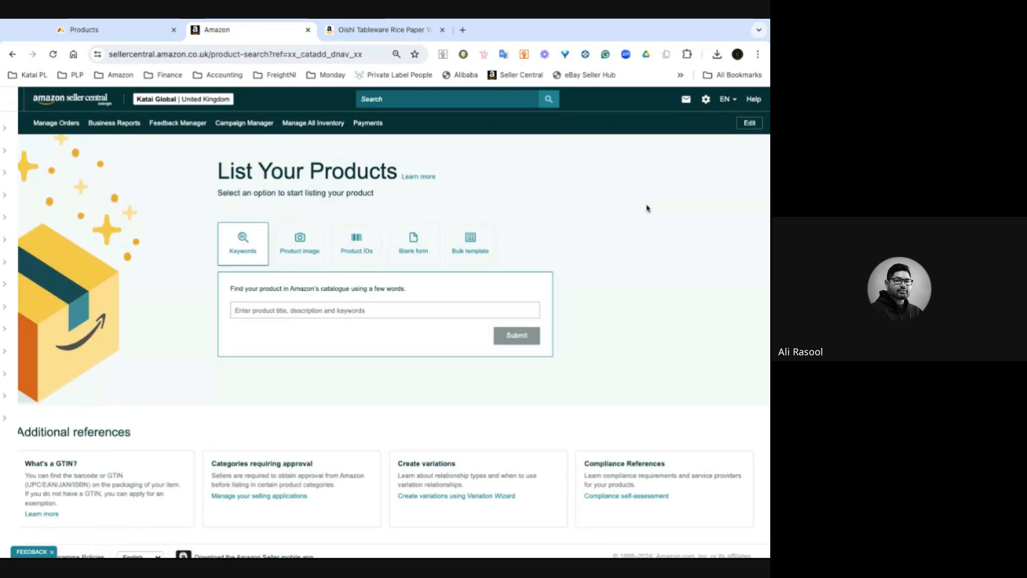
{"action": "left_click", "coordinate": [110, 28]}
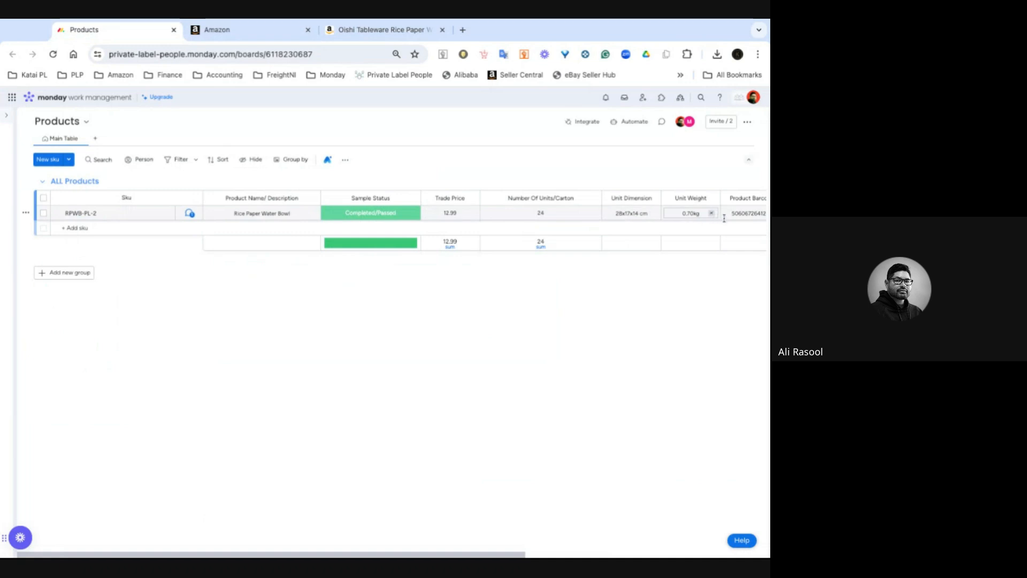
{"action": "left_click", "coordinate": [745, 214]}
{"action": "key", "text": "ctrl+c"}
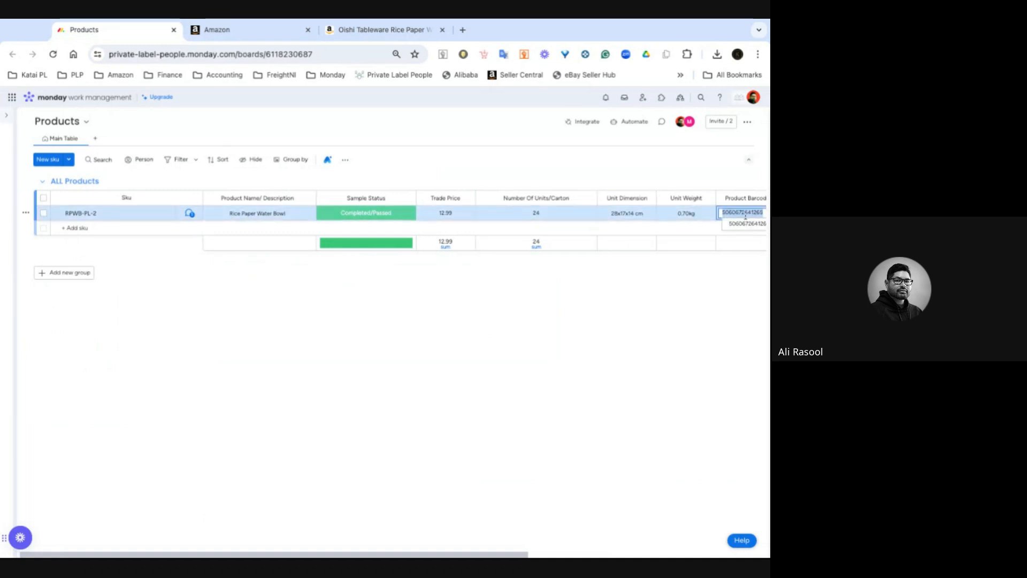
{"action": "left_click", "coordinate": [243, 31]}
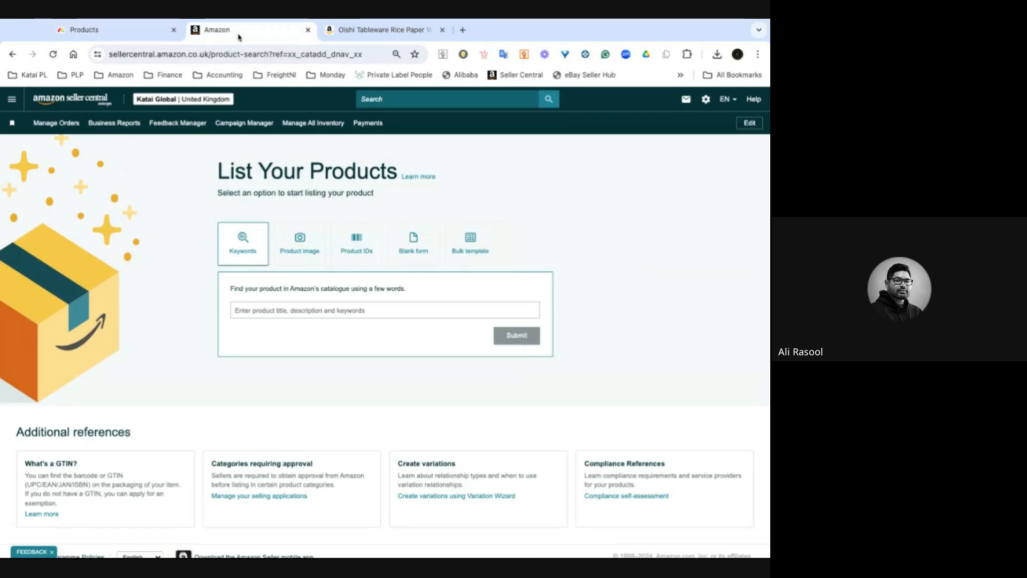
{"action": "left_click", "coordinate": [356, 242]}
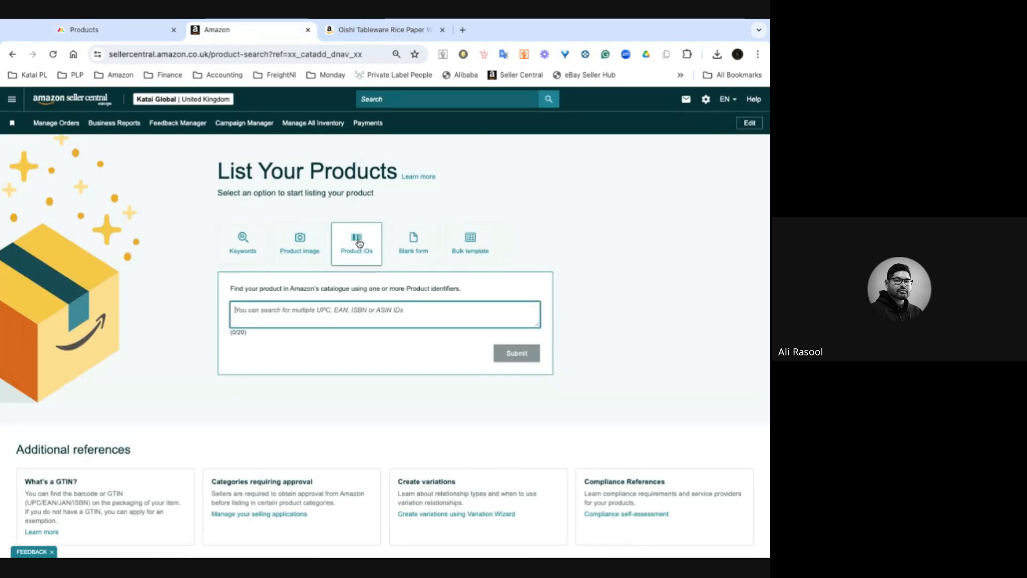
{"action": "key", "text": "ctrl+v"}
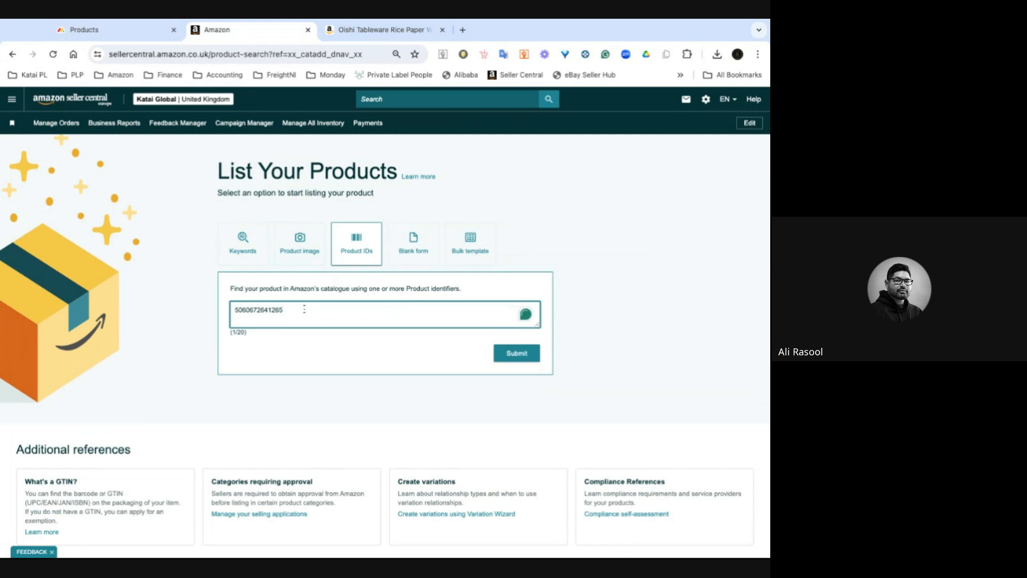
{"action": "left_click", "coordinate": [518, 358]}
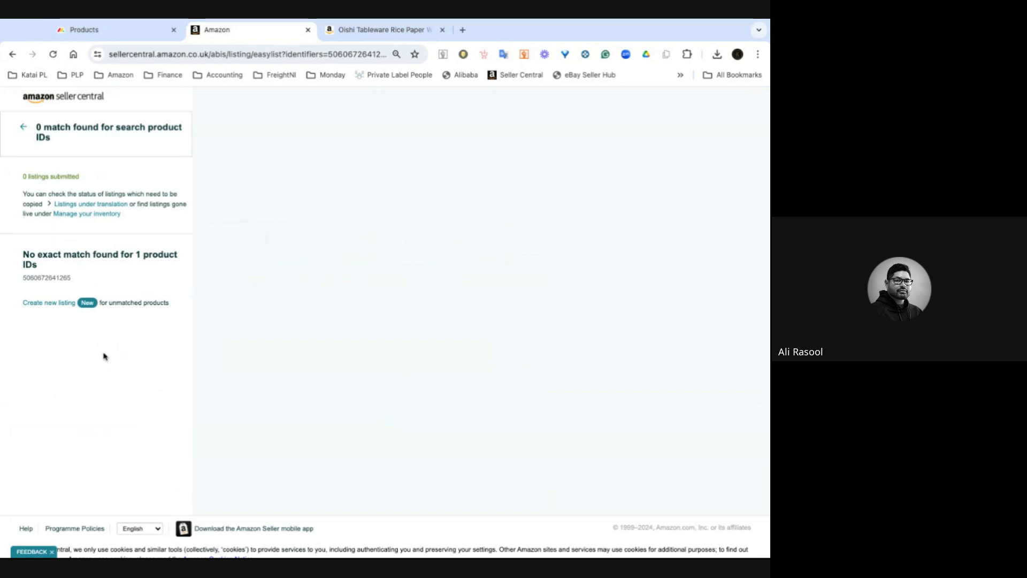
- Start a new listing for the unmatched product ID with the item name Rice Paper Water Bowl
{"action": "left_click", "coordinate": [49, 303]}
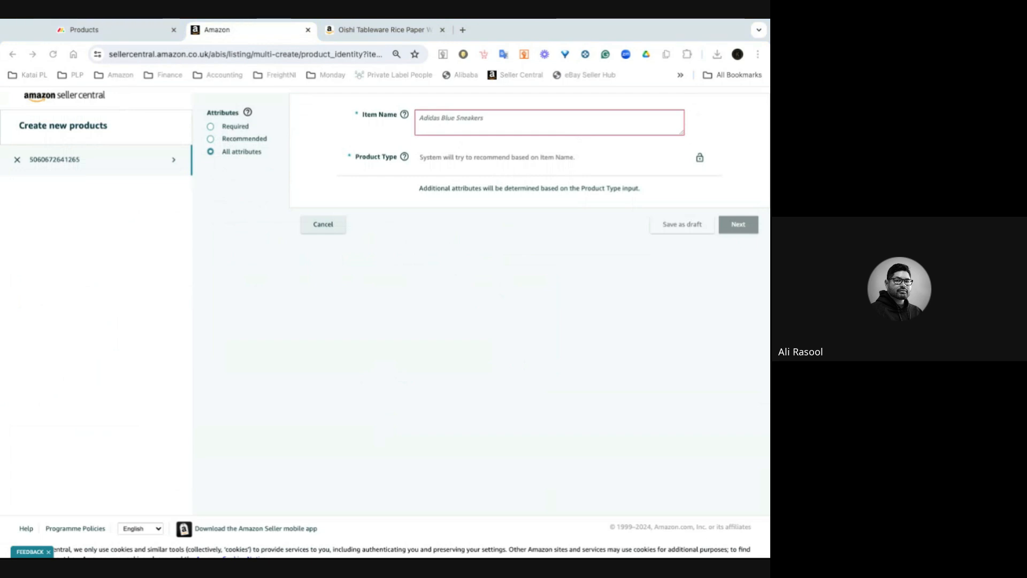
{"action": "type", "text": "Rice Paper Water Bowl"}
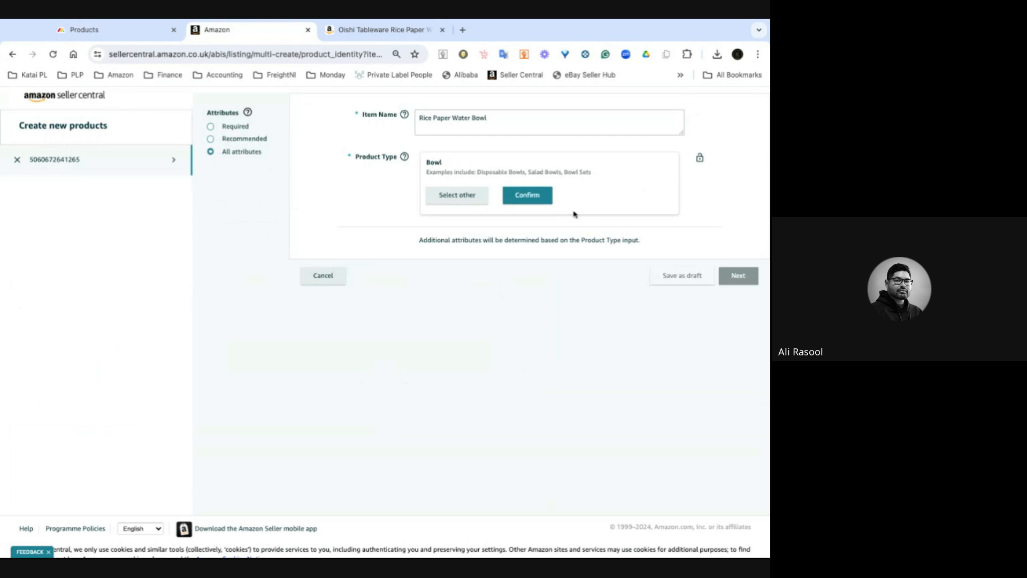
- Review the technical details on the Oishi Tableware rice paper water bowl product page
{"action": "left_click", "coordinate": [382, 27]}
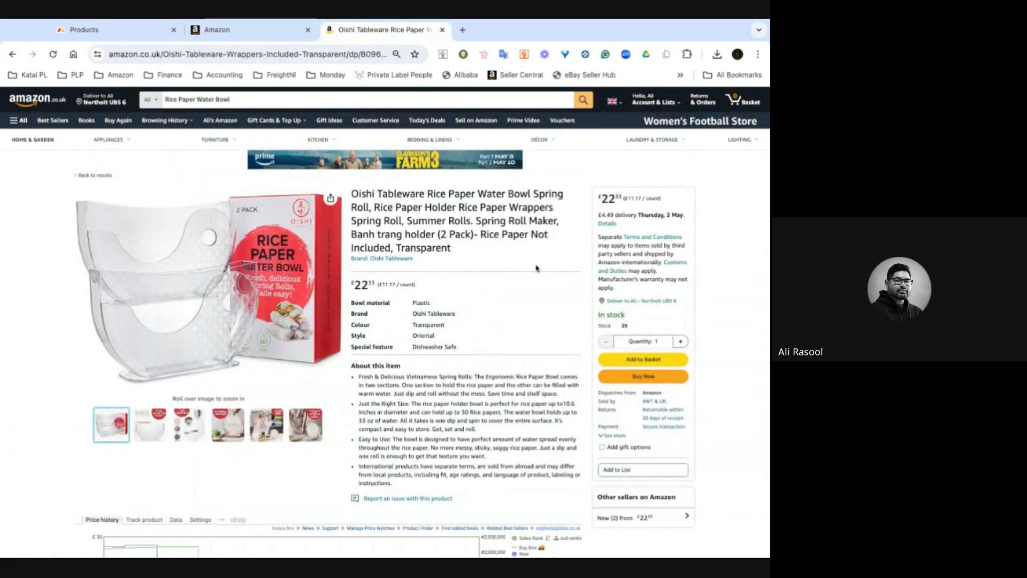
{"action": "scroll", "coordinate": [537, 268], "scroll_direction": "down", "scroll_amount": 15}
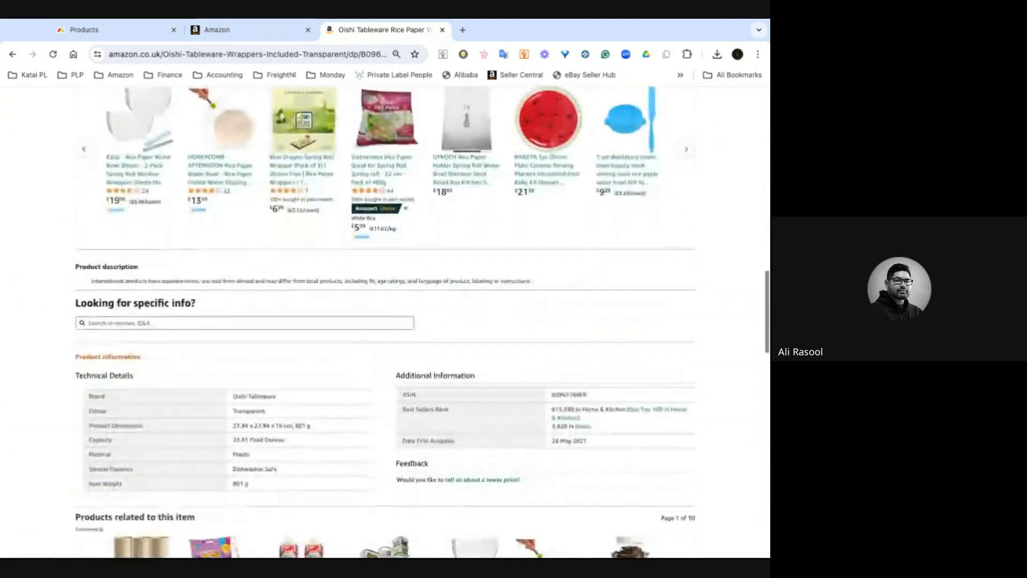
{"action": "scroll", "coordinate": [656, 312], "scroll_direction": "down", "scroll_amount": 3}
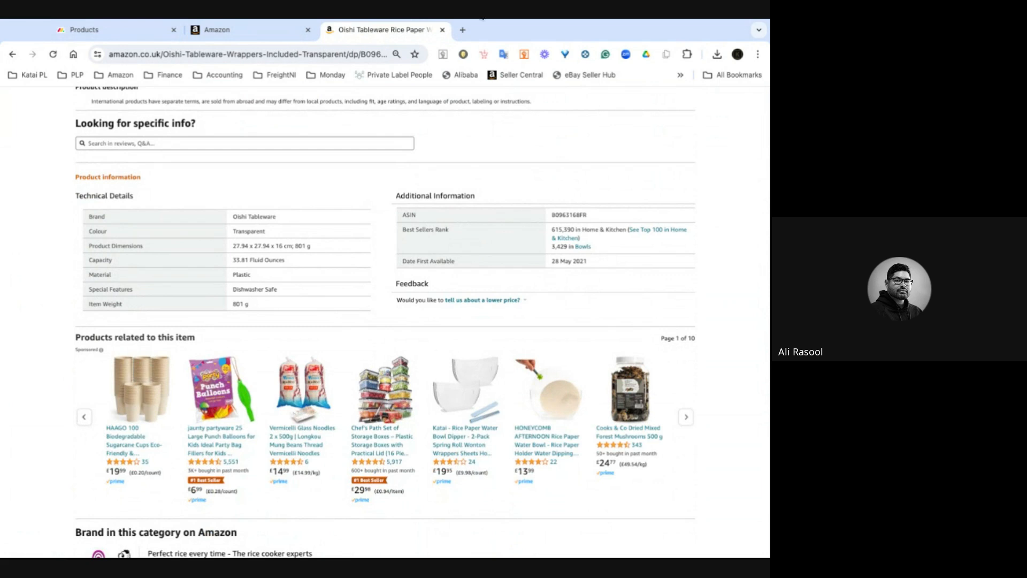
- Return to the listing form and confirm Bowl as the product type
{"action": "key", "text": "ctrl+shift+Tab"}
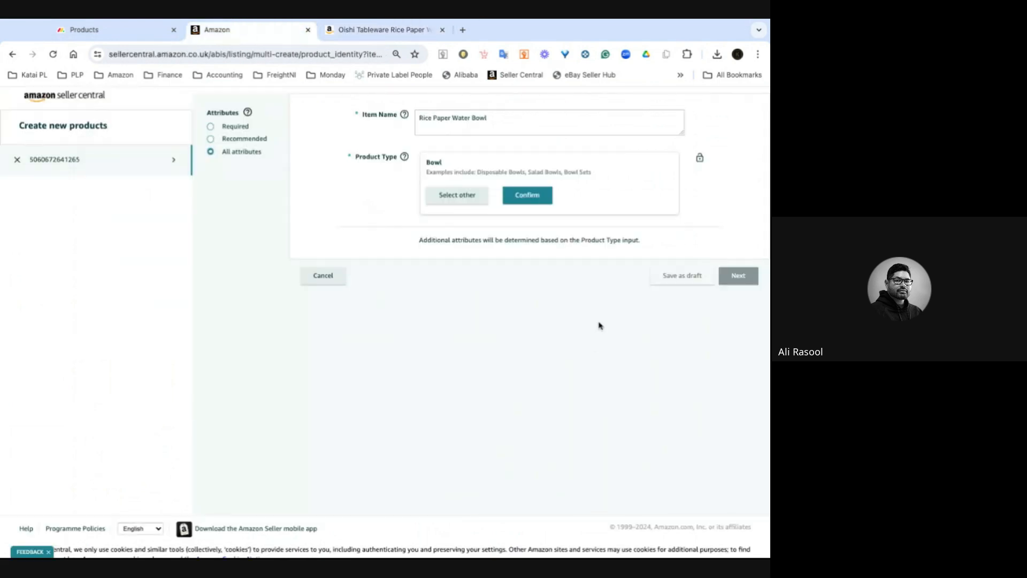
{"action": "left_click", "coordinate": [535, 196]}
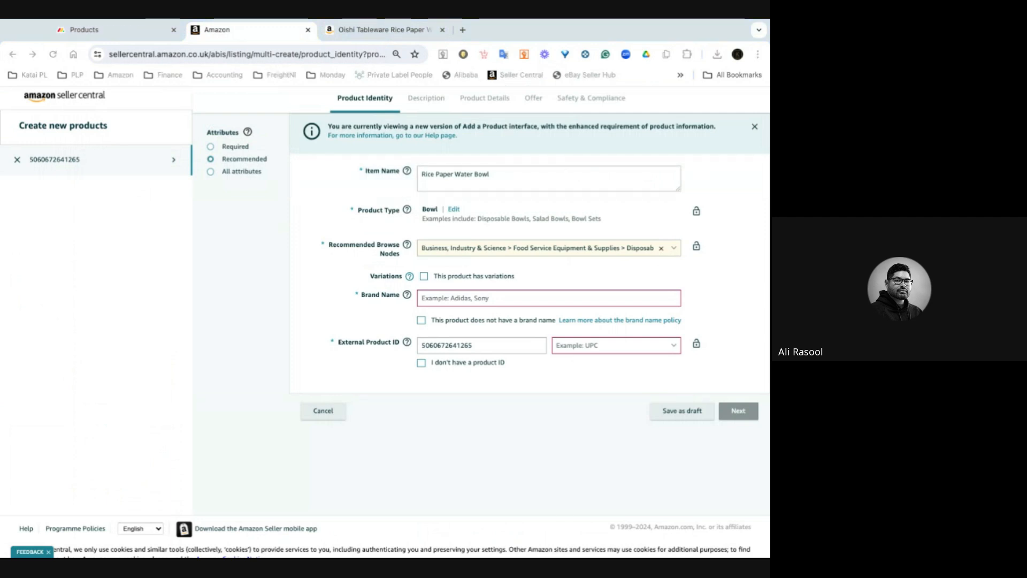
- Replace the item name with "Katai - Rice Paper Water Bowl Dipper - 2-Pack Spring Roll Wonton Wrappers Sheets Holder with Chopsticks"
{"action": "key", "text": "super+Tab"}
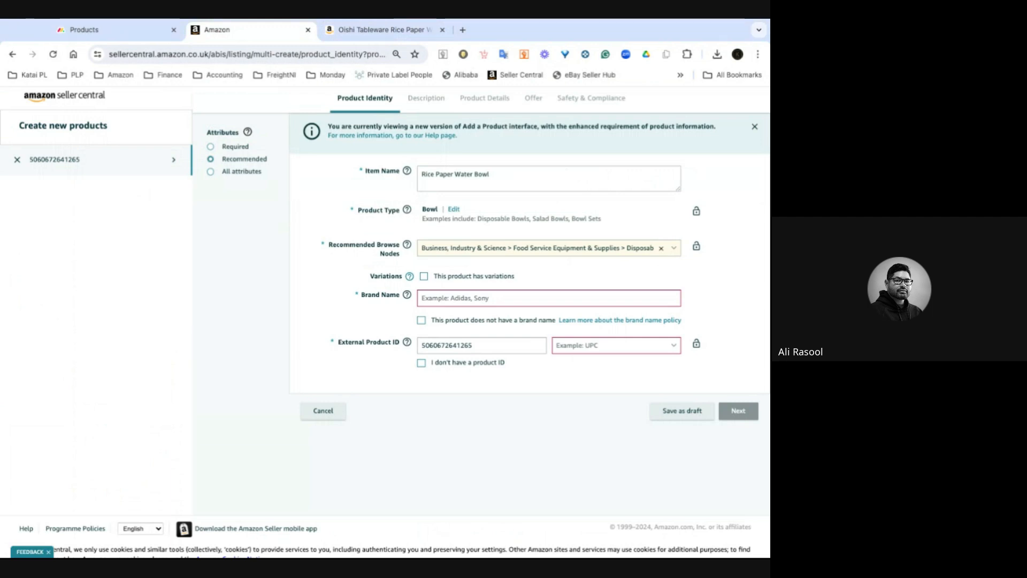
{"action": "triple_click", "coordinate": [455, 174]}
{"action": "type", "text": "Katai - Rice Paper Water Bowl Dipper - 2-Pack Spring Roll Wonton Wrappers Sheets Holder with Chopsticks"}
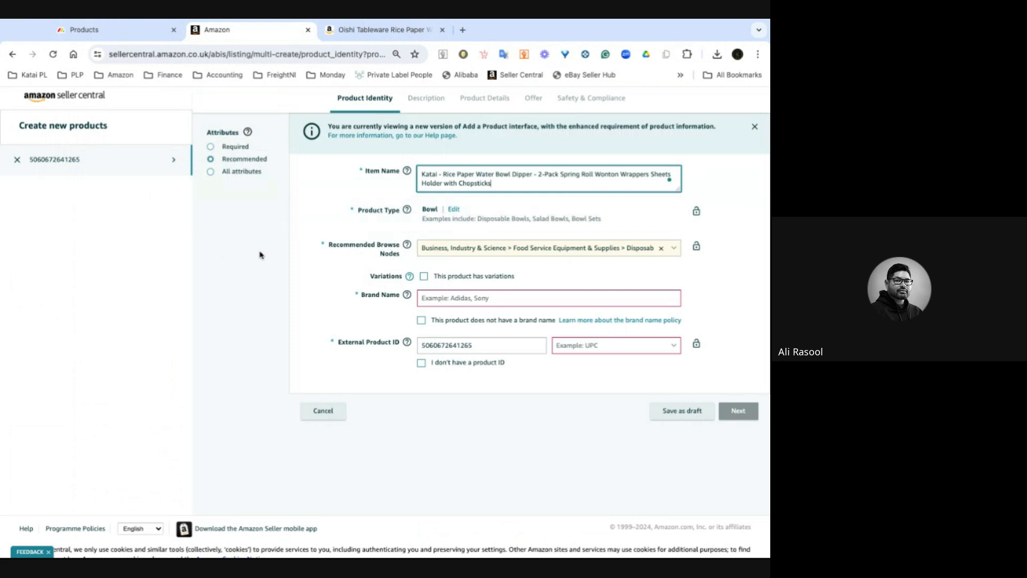
- Enter Katai as the brand name
{"action": "scroll", "coordinate": [262, 255], "scroll_direction": "down", "scroll_amount": 1}
{"action": "scroll", "coordinate": [262, 256], "scroll_direction": "down", "scroll_amount": 2}
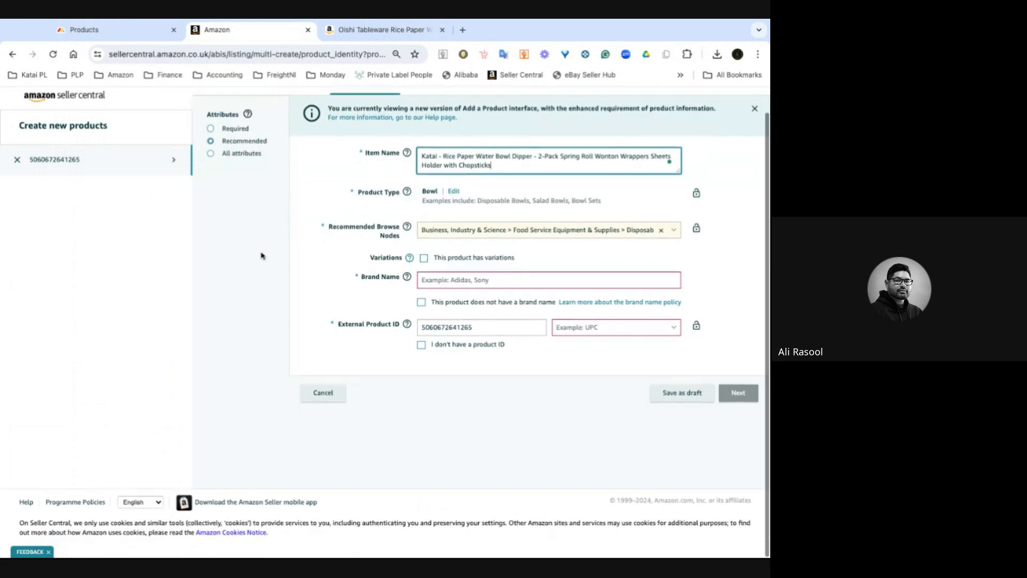
{"action": "left_click", "coordinate": [473, 282]}
{"action": "left_click", "coordinate": [432, 335]}
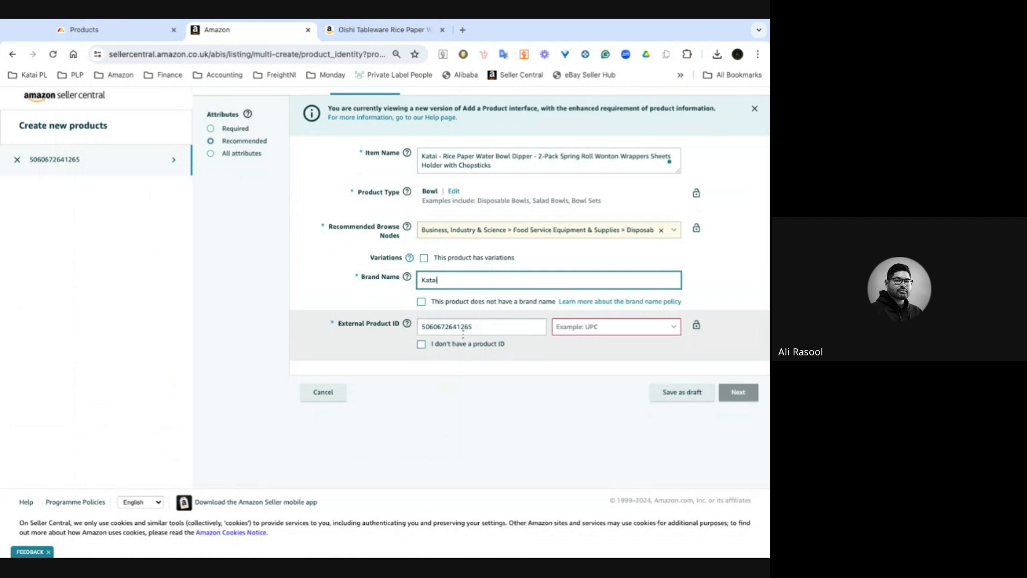
- Check the barcode on the Products board and set the external product ID type to UPC/EAN/GTIN
{"action": "left_click", "coordinate": [121, 33]}
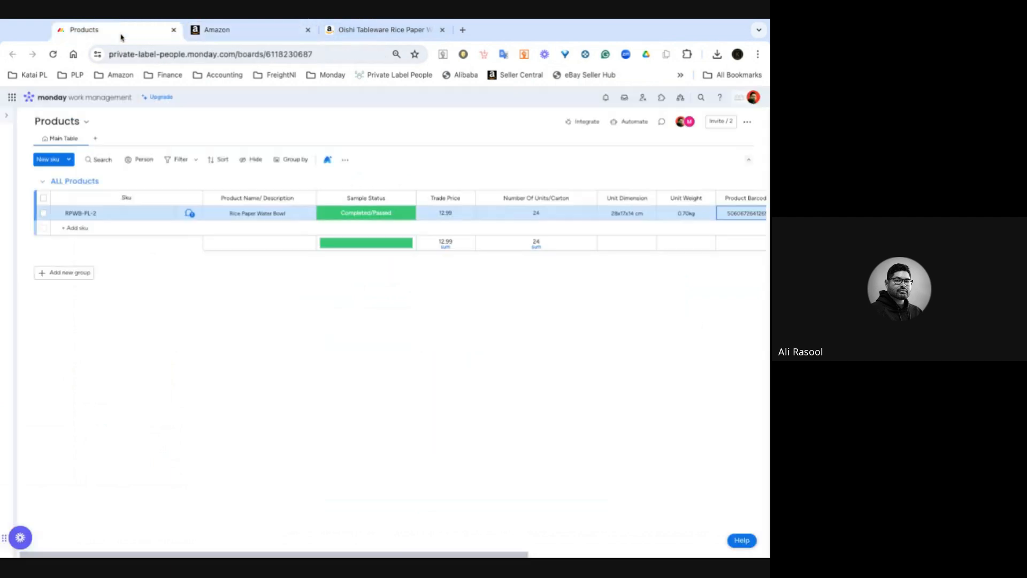
{"action": "scroll", "coordinate": [700, 246], "scroll_direction": "right", "scroll_amount": 2}
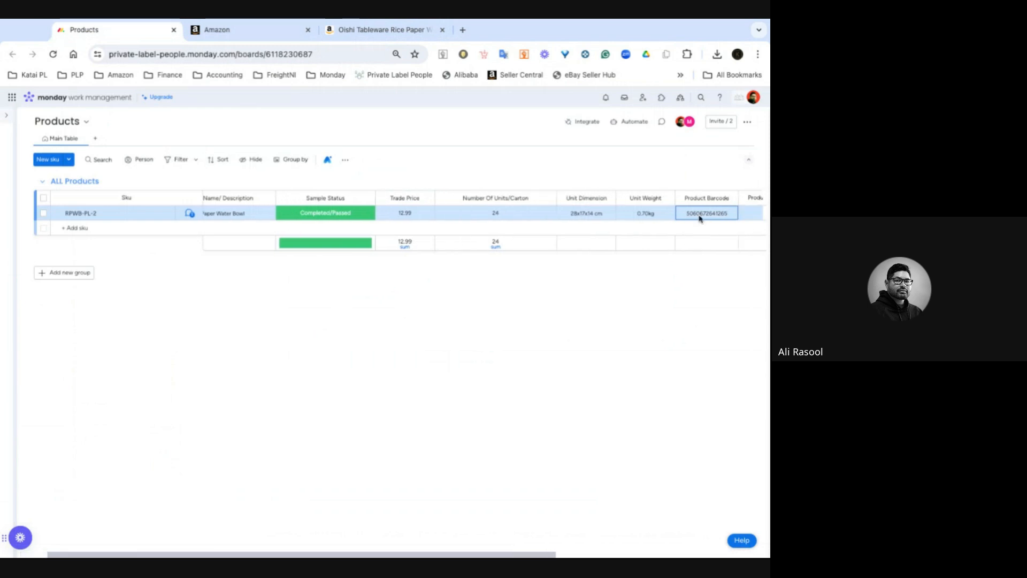
{"action": "left_click", "coordinate": [263, 33]}
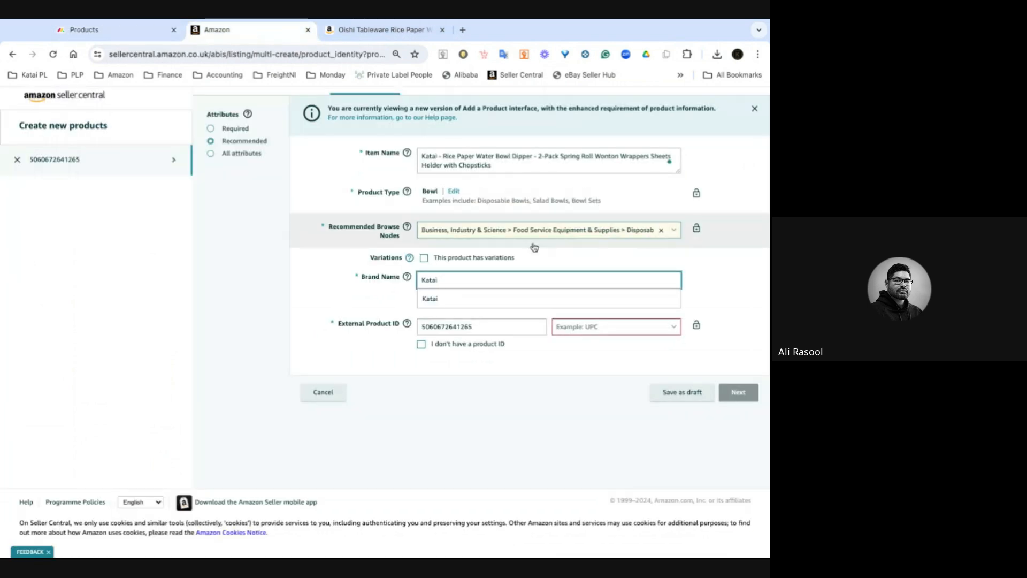
{"action": "left_click", "coordinate": [616, 333]}
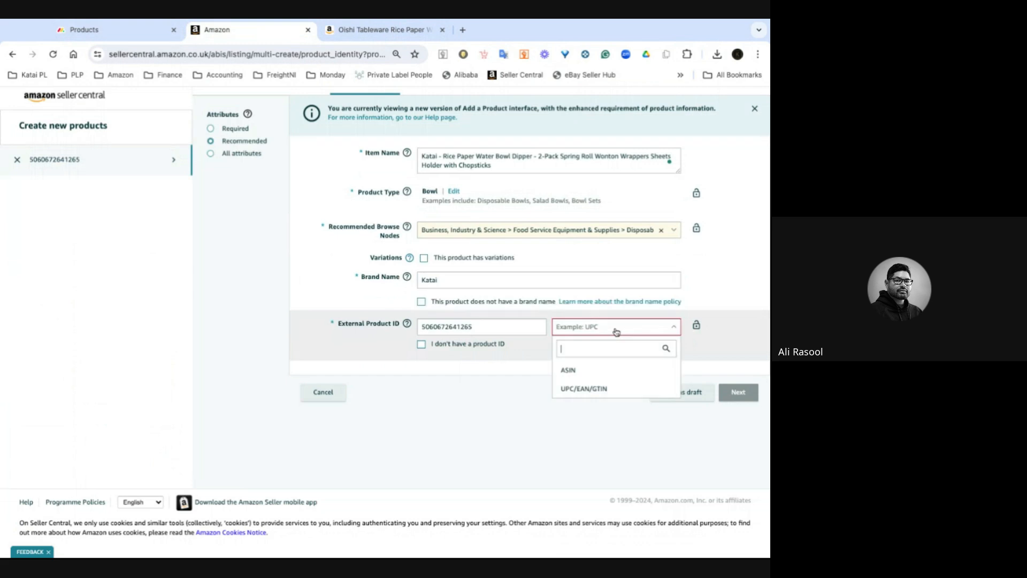
{"action": "left_click", "coordinate": [606, 394]}
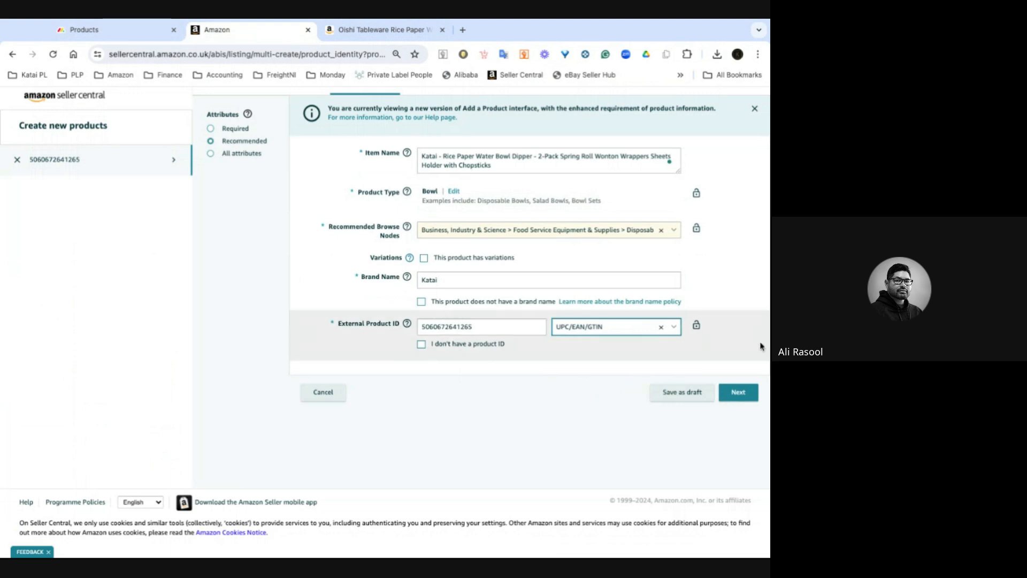
- Continue to the Description section, show all attributes, and place the cursor in the Product Description field
{"action": "left_click", "coordinate": [740, 393]}
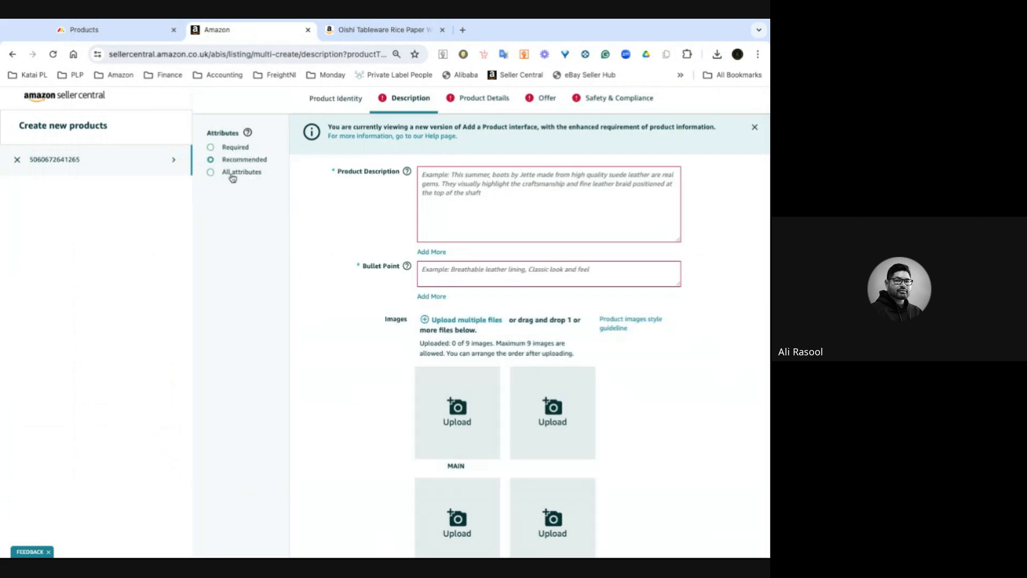
{"action": "left_click", "coordinate": [211, 173]}
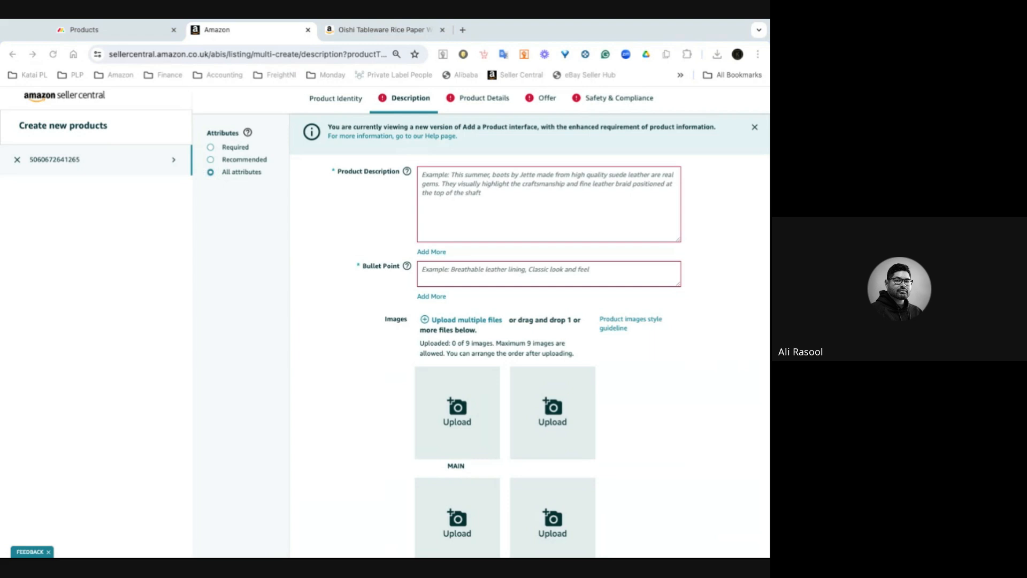
{"action": "left_click", "coordinate": [474, 182]}
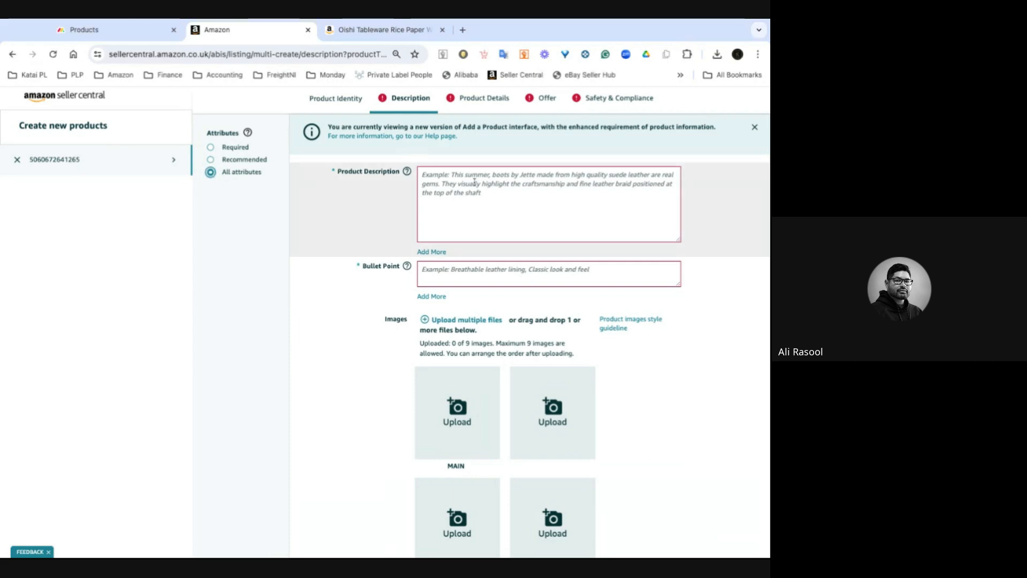
- Paste the product description and add bullet point fields until there are five
{"action": "key", "text": "ctrl+v"}
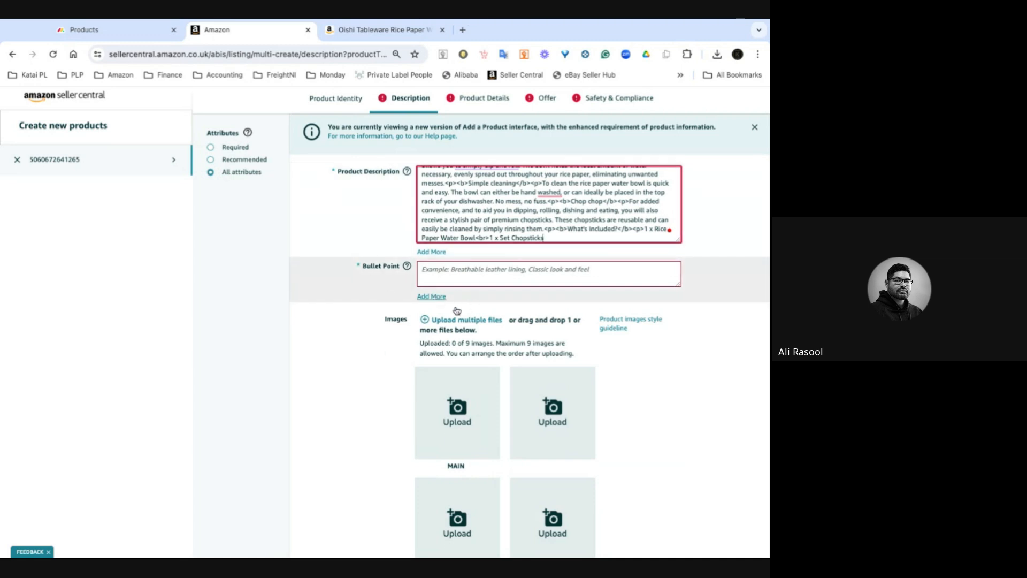
{"action": "left_click", "coordinate": [434, 297]}
{"action": "left_click", "coordinate": [431, 332]}
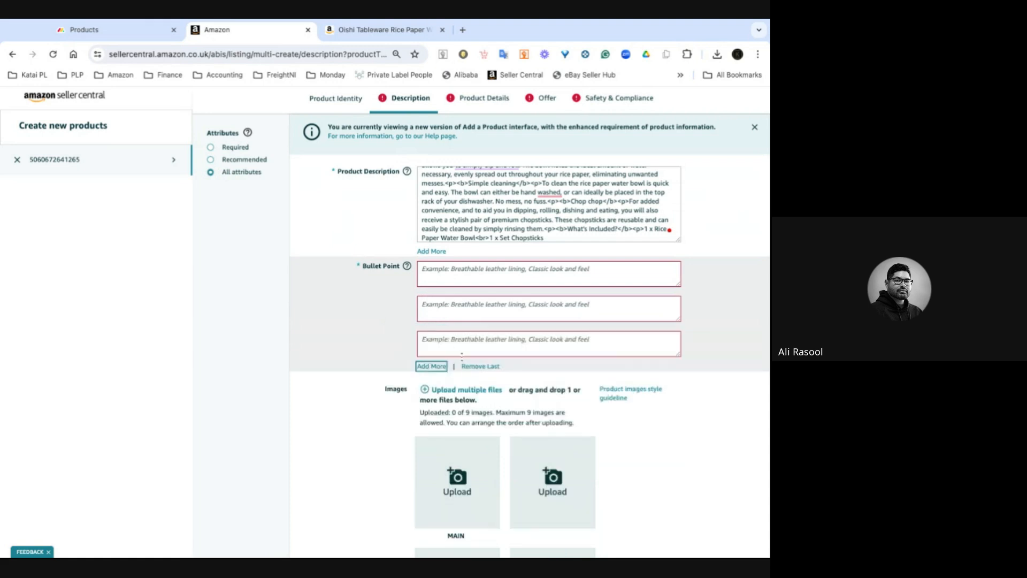
{"action": "left_click", "coordinate": [431, 366]}
{"action": "left_click", "coordinate": [431, 401]}
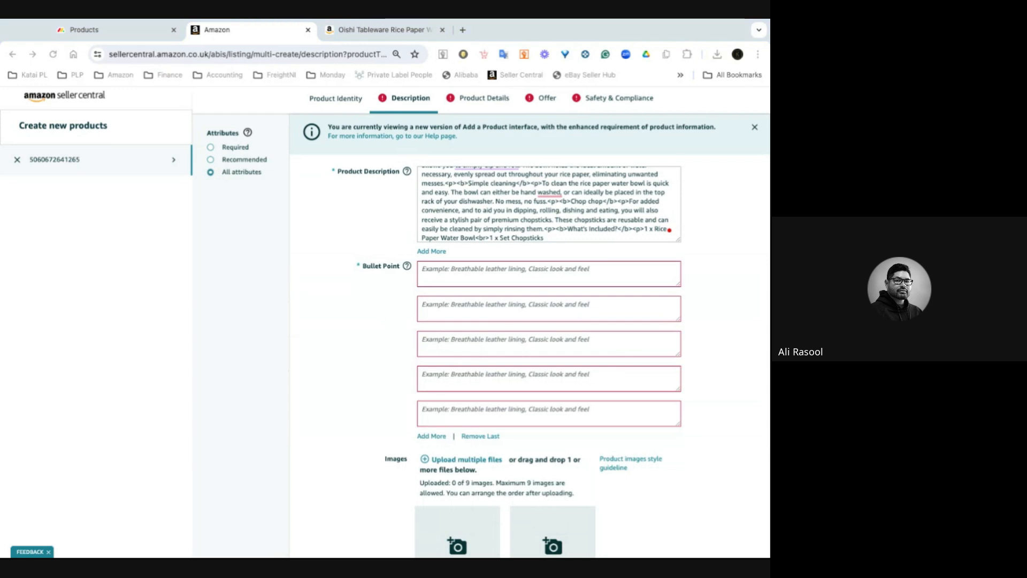
- Paste the five bullet points, from the ergonomic two-section design to the included premium chopsticks
{"action": "left_click", "coordinate": [539, 275]}
{"action": "type", "text": "Ergonomically designed with 2 sections so allow how to hold rice paper and water simultaneously."}
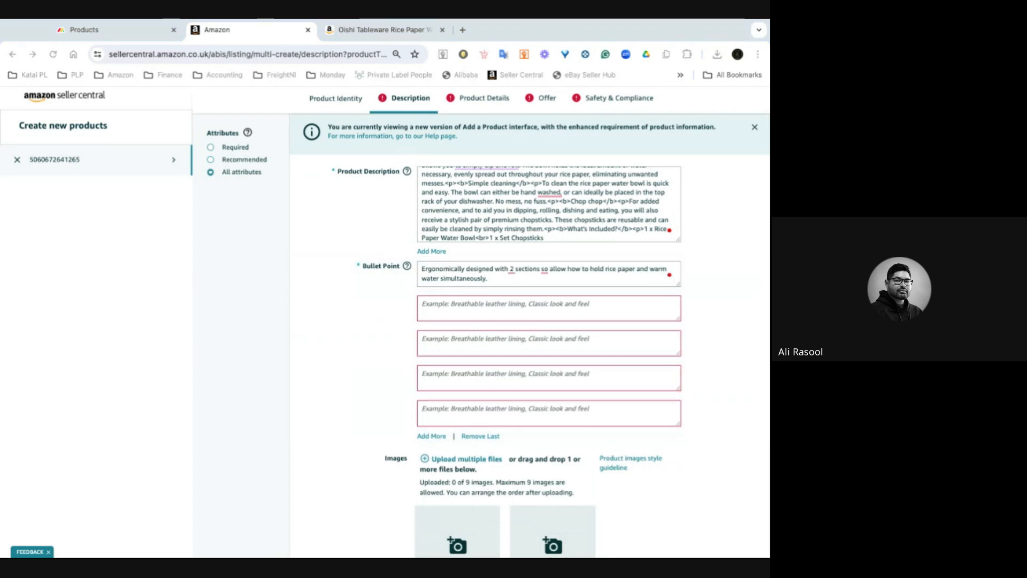
{"action": "left_click", "coordinate": [549, 309]}
{"action": "type", "text": "Perfect size to conveniently hold up to 30 rice papers, as well as up to 33 ounces of water, enabling you to dip and spin with ease."}
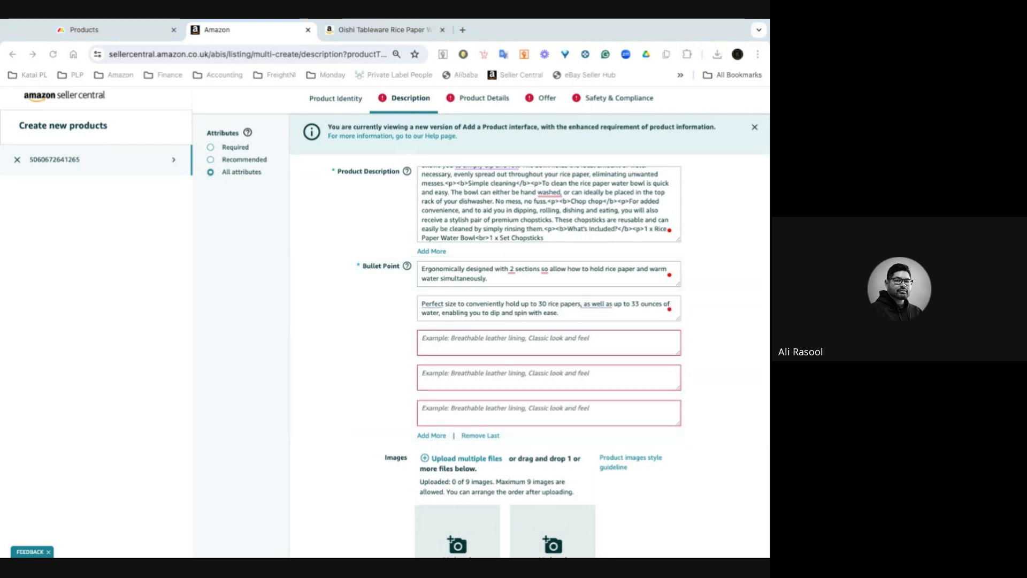
{"action": "left_click", "coordinate": [456, 340]}
{"action": "type", "text": "Conveniently designed to allow you to simply dip and roll, with the ideal amount of water evenly spread out in the bowl."}
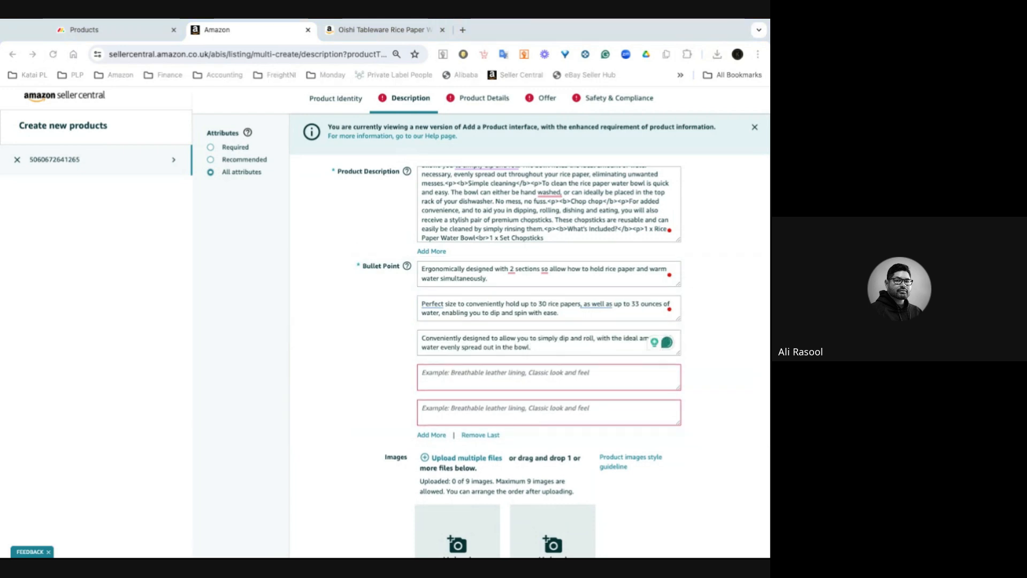
{"action": "left_click", "coordinate": [480, 375]}
{"action": "type", "text": "Simple and easy to clean by either washing by hand or placing it in the top rack of your dishwasher."}
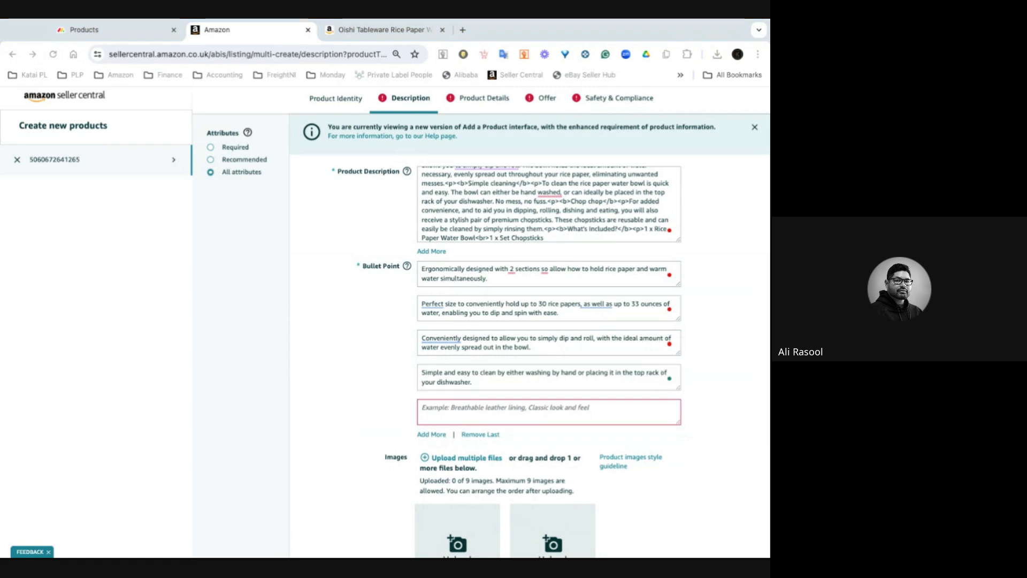
{"action": "left_click", "coordinate": [480, 411]}
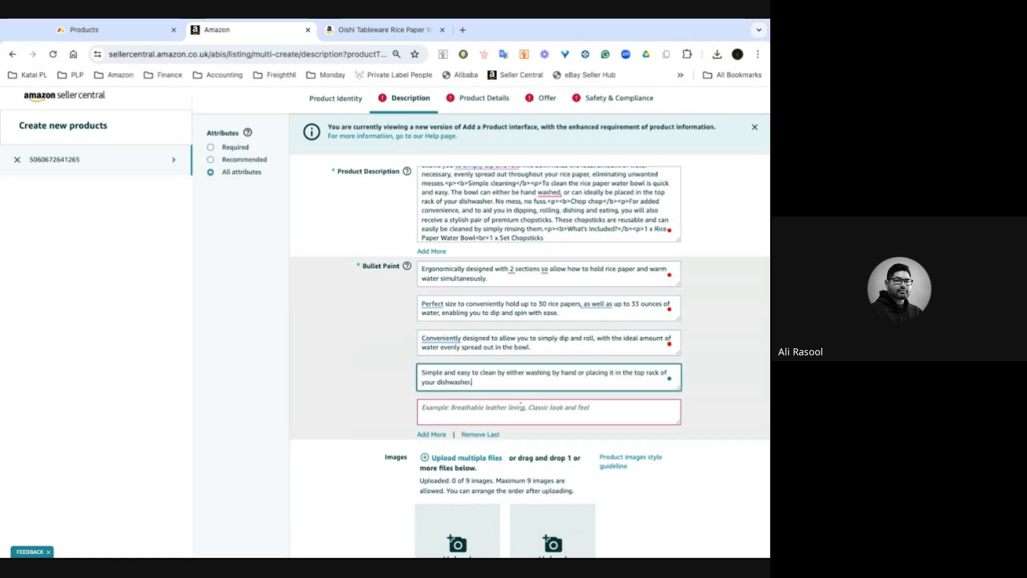
{"action": "left_click", "coordinate": [480, 411]}
{"action": "type", "text": "Comes complete with a stylish pair of premium chopsticks for quick and effortless dishing and eating."}
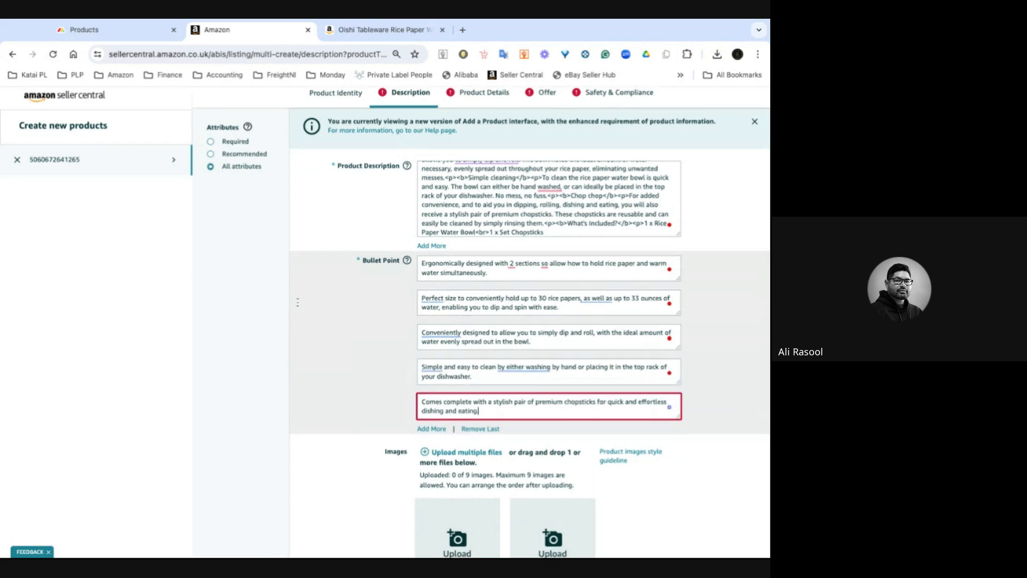
- Upload nine product images by dropping them onto the Images area
{"action": "scroll", "coordinate": [530, 321], "scroll_direction": "down", "scroll_amount": 4}
{"action": "scroll", "coordinate": [530, 321], "scroll_direction": "down", "scroll_amount": 1}
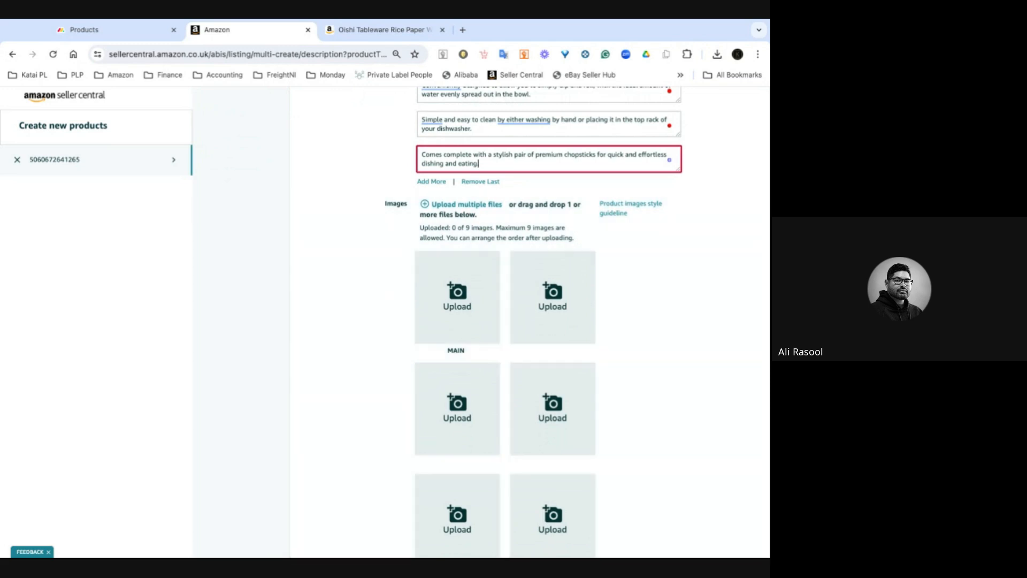
{"action": "key", "text": "super+Tab"}
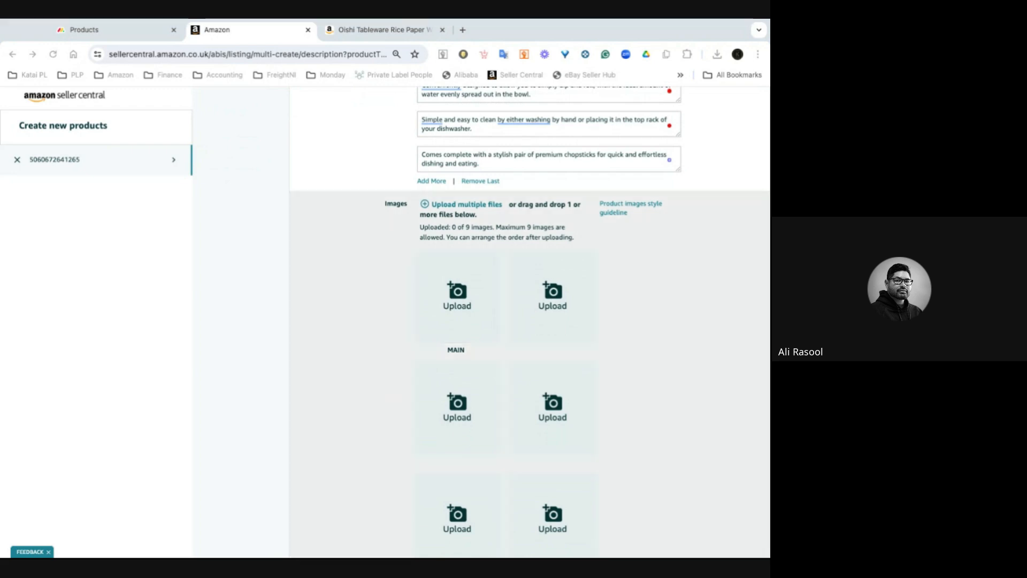
{"action": "left_click_drag", "start_coordinate": [505, 300], "coordinate": [505, 300]}
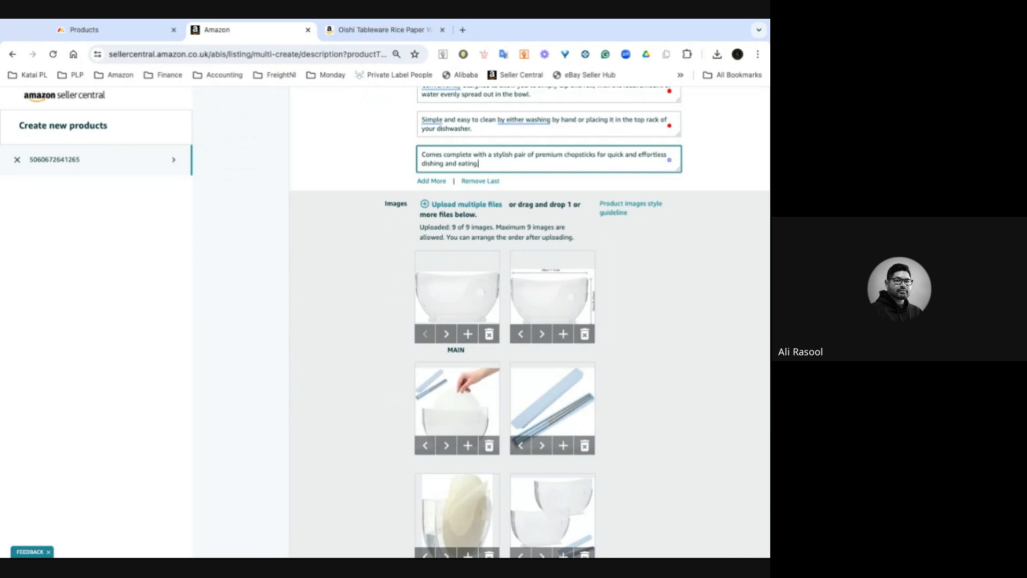
- Reorder the top-row images, making the bowl with chopsticks the main image
{"action": "scroll", "coordinate": [600, 346], "scroll_direction": "down", "scroll_amount": 4}
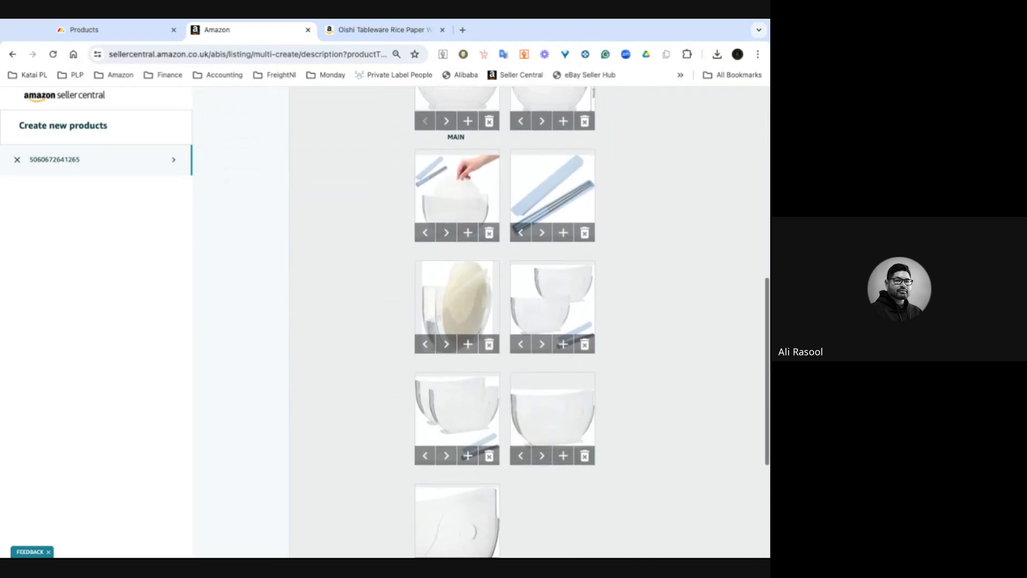
{"action": "key", "text": "ctrl+minus"}
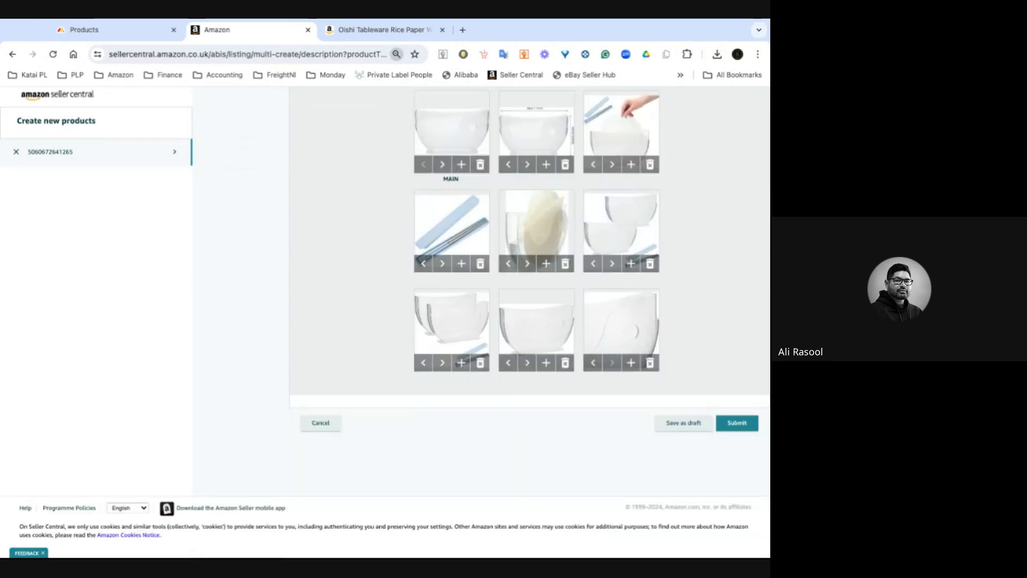
{"action": "key", "text": "ctrl+minus"}
{"action": "scroll", "coordinate": [728, 306], "scroll_direction": "up", "scroll_amount": 2}
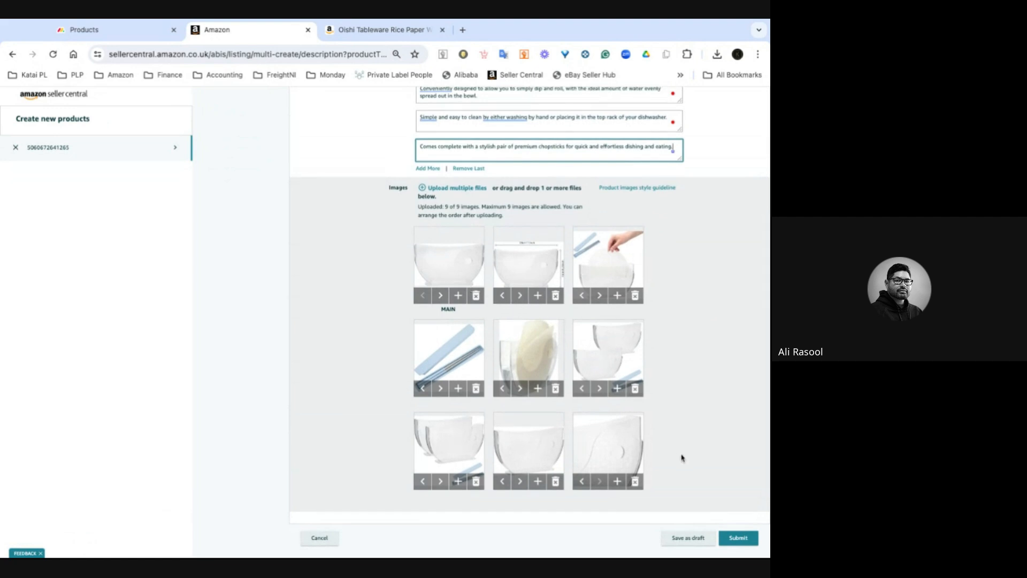
{"action": "left_click", "coordinate": [582, 392]}
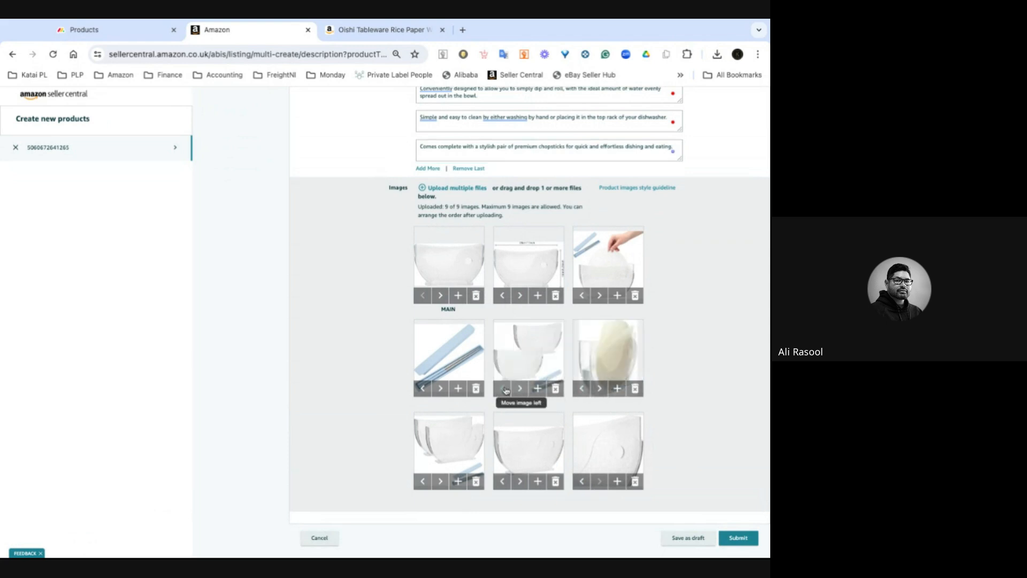
{"action": "left_click", "coordinate": [502, 388]}
{"action": "left_click", "coordinate": [422, 388]}
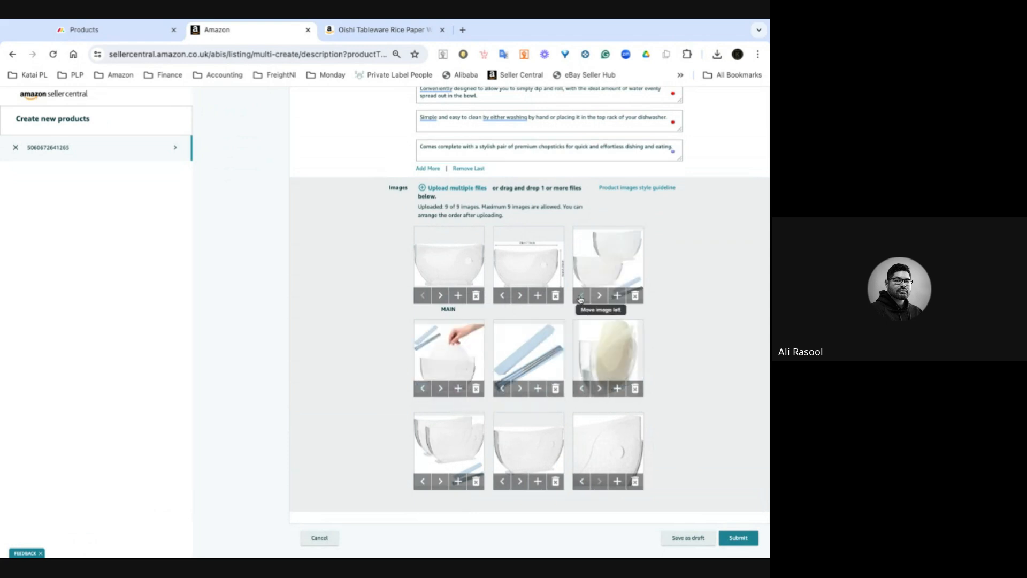
{"action": "left_click", "coordinate": [582, 295]}
{"action": "left_click", "coordinate": [503, 295]}
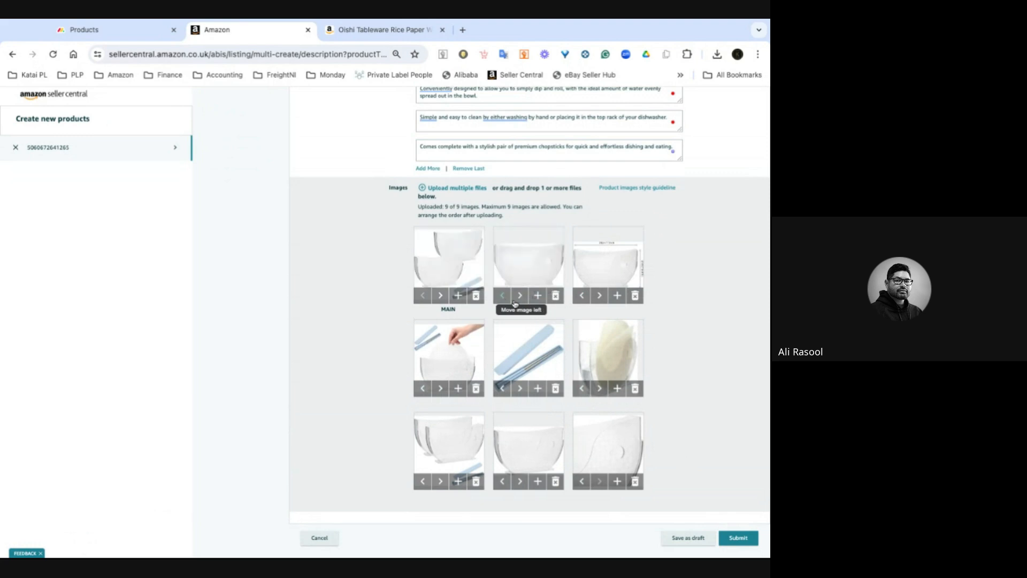
{"action": "left_click", "coordinate": [521, 301]}
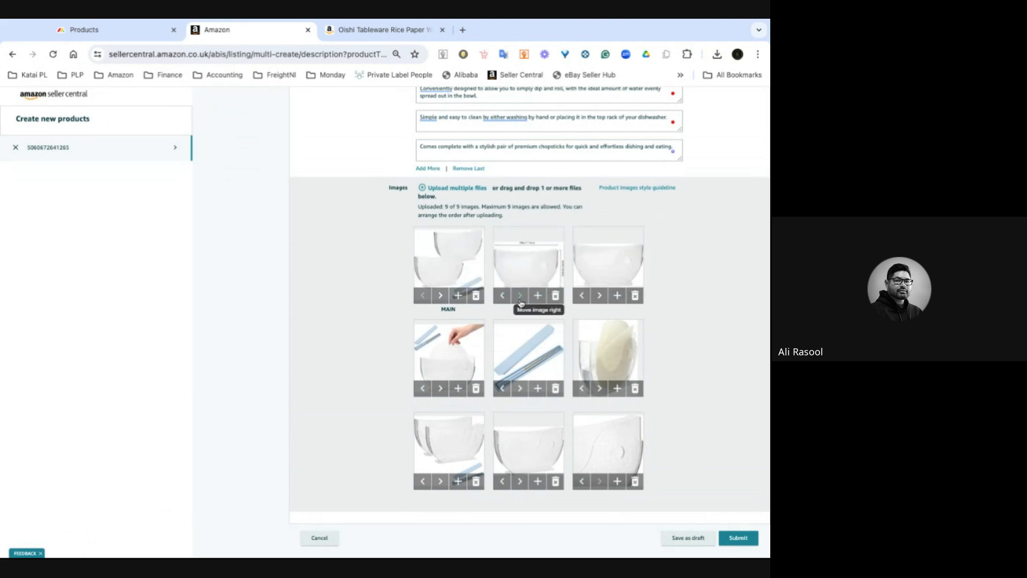
{"action": "left_click", "coordinate": [602, 302]}
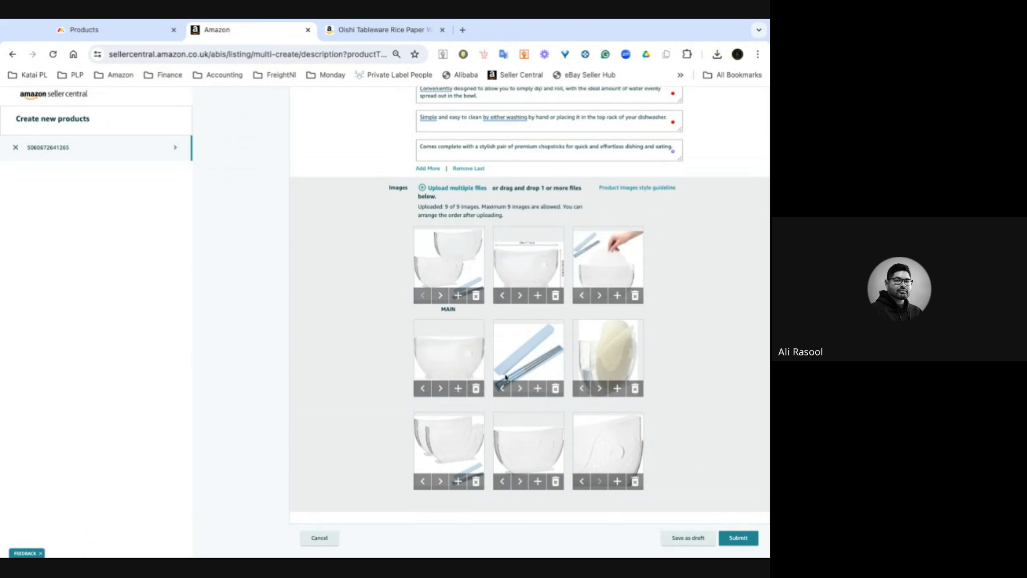
- Rearrange the second and third rows of images, moving the chopsticks picture to the end of the second row
{"action": "left_click", "coordinate": [440, 388]}
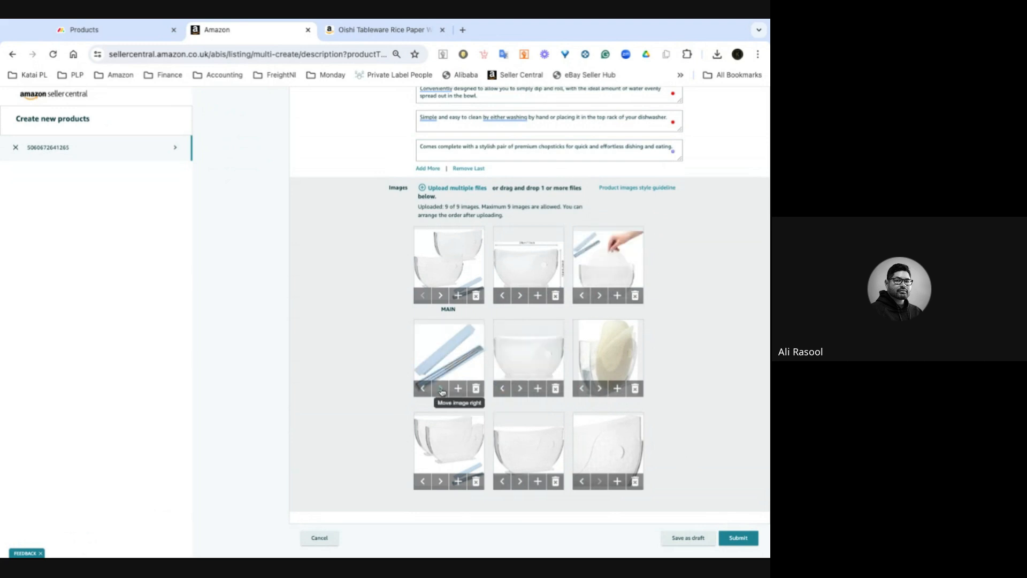
{"action": "left_click", "coordinate": [522, 388]}
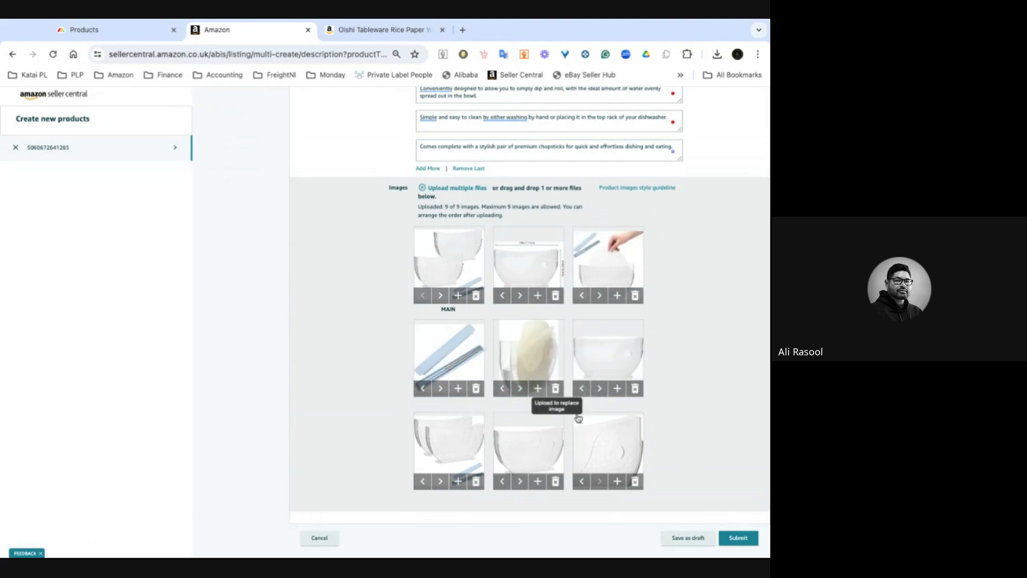
{"action": "left_click", "coordinate": [599, 390]}
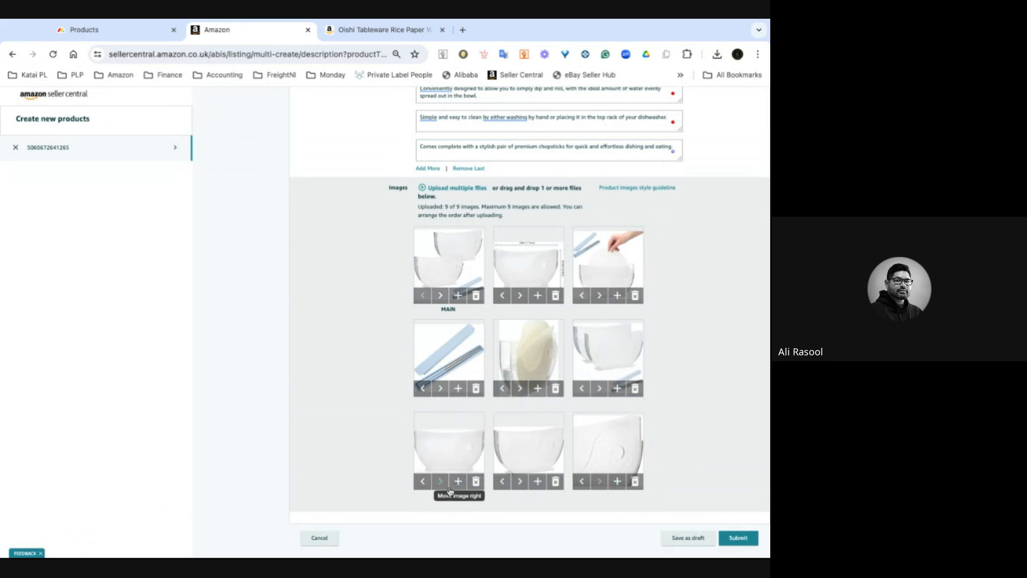
{"action": "left_click", "coordinate": [582, 481]}
{"action": "left_click", "coordinate": [502, 481]}
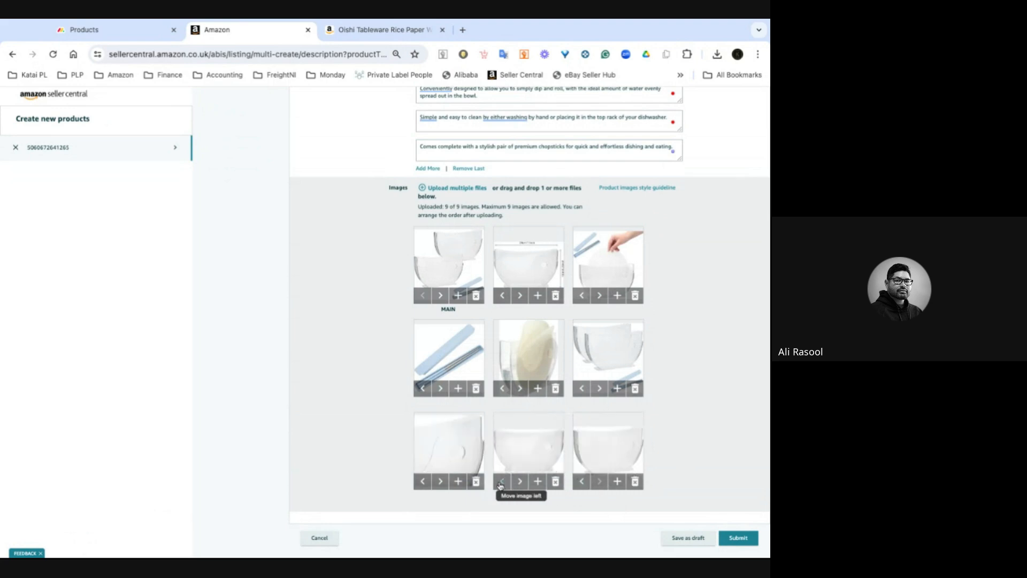
{"action": "left_click", "coordinate": [422, 481]}
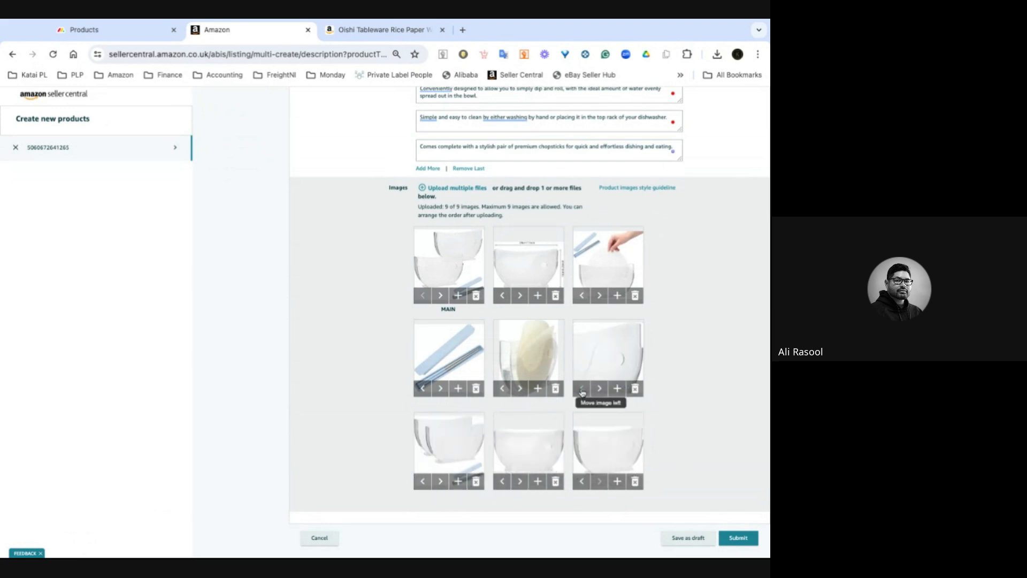
{"action": "left_click", "coordinate": [581, 388]}
{"action": "left_click", "coordinate": [502, 389]}
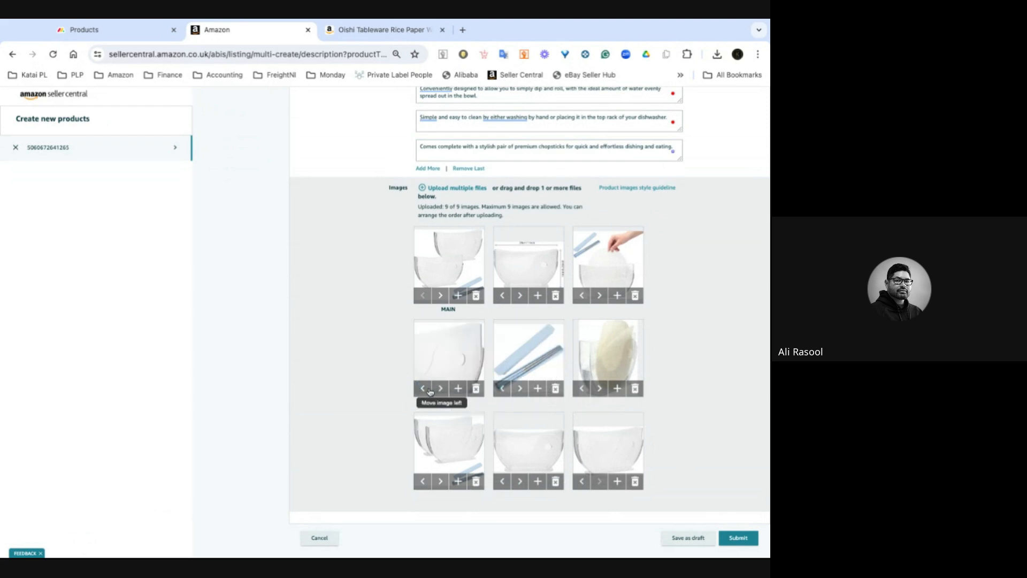
{"action": "left_click", "coordinate": [422, 388]}
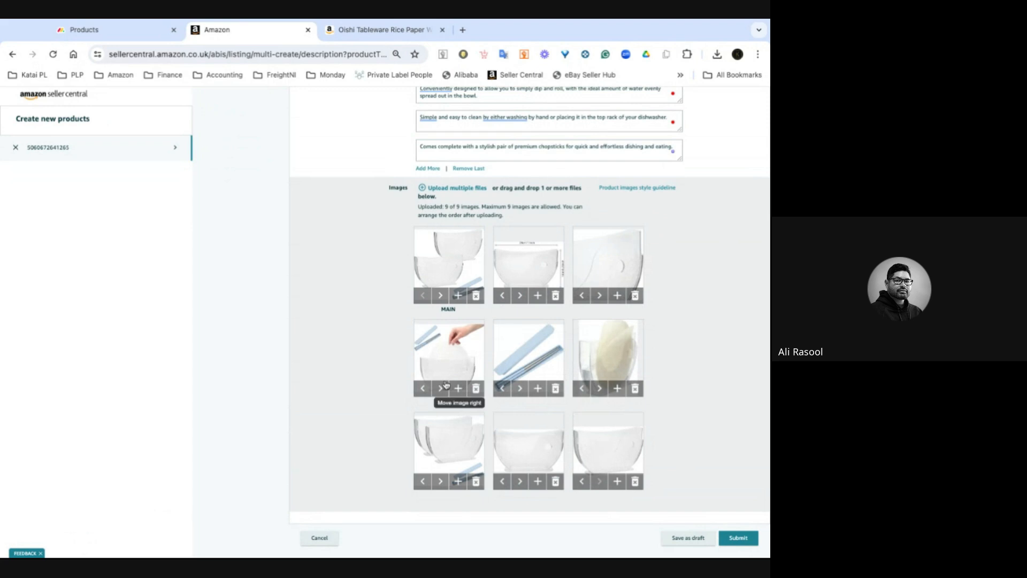
{"action": "left_click", "coordinate": [580, 388]}
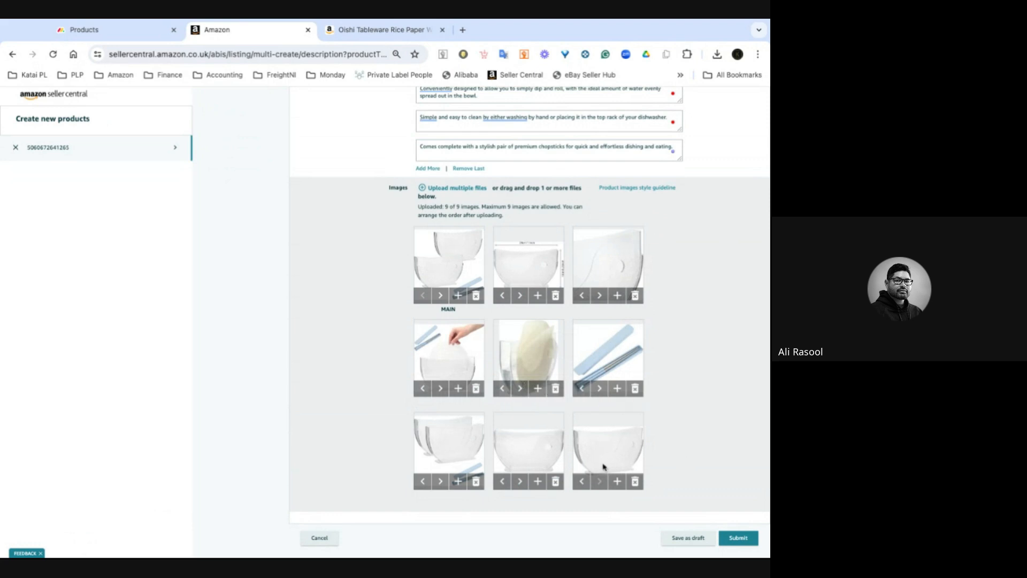
- Delete the seventh image and shift the last two images forward to fill the gap
{"action": "left_click", "coordinate": [476, 481]}
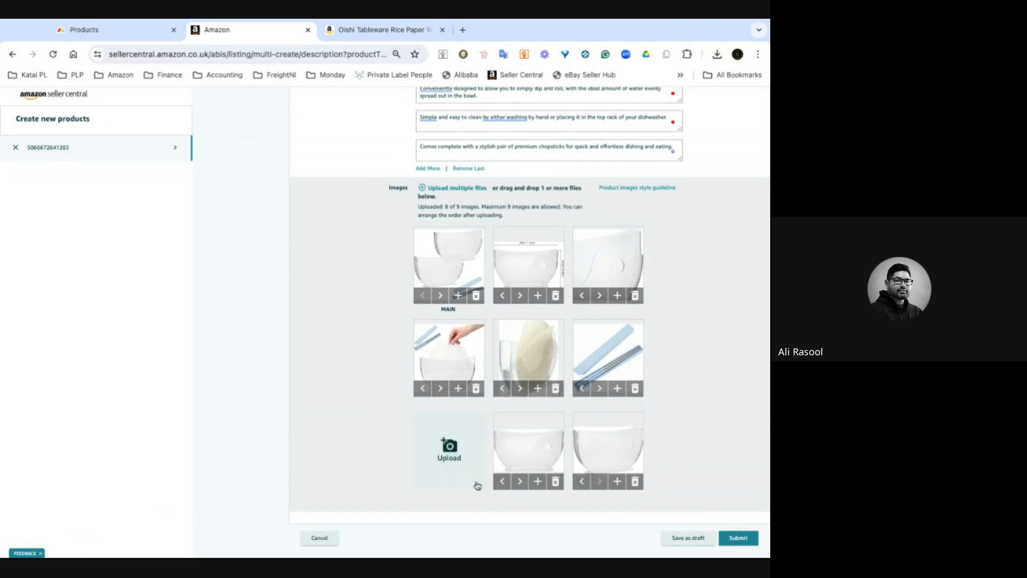
{"action": "left_click", "coordinate": [506, 482]}
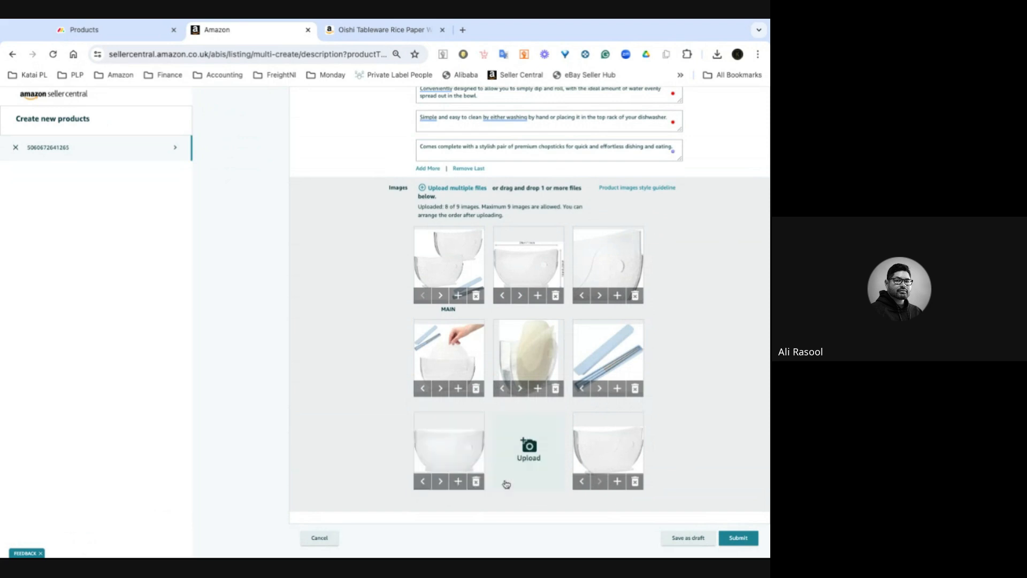
{"action": "left_click", "coordinate": [576, 482]}
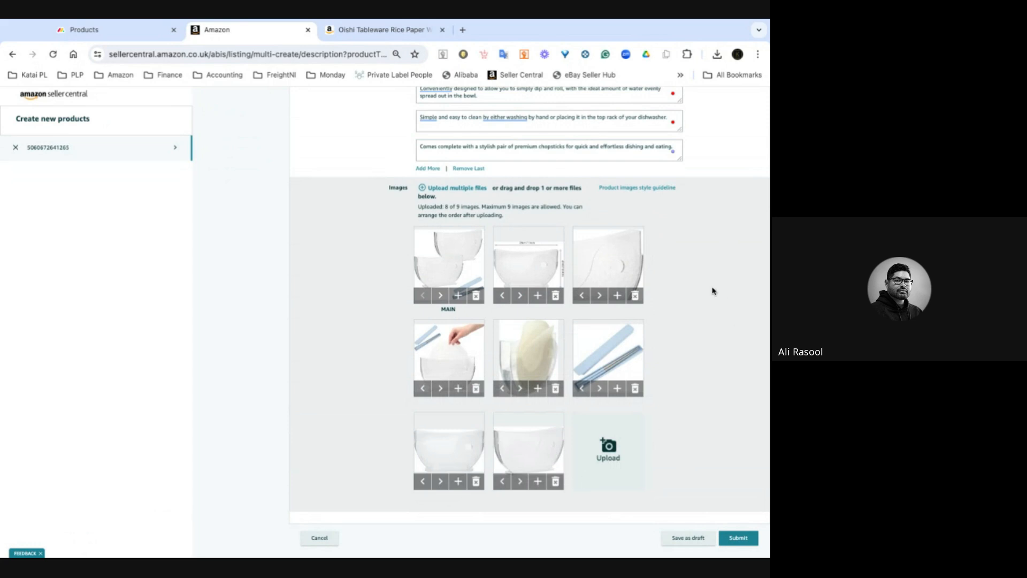
- Open the Product Details section and return to the Products board in the other tab
{"action": "scroll", "coordinate": [712, 291], "scroll_direction": "down", "scroll_amount": 2}
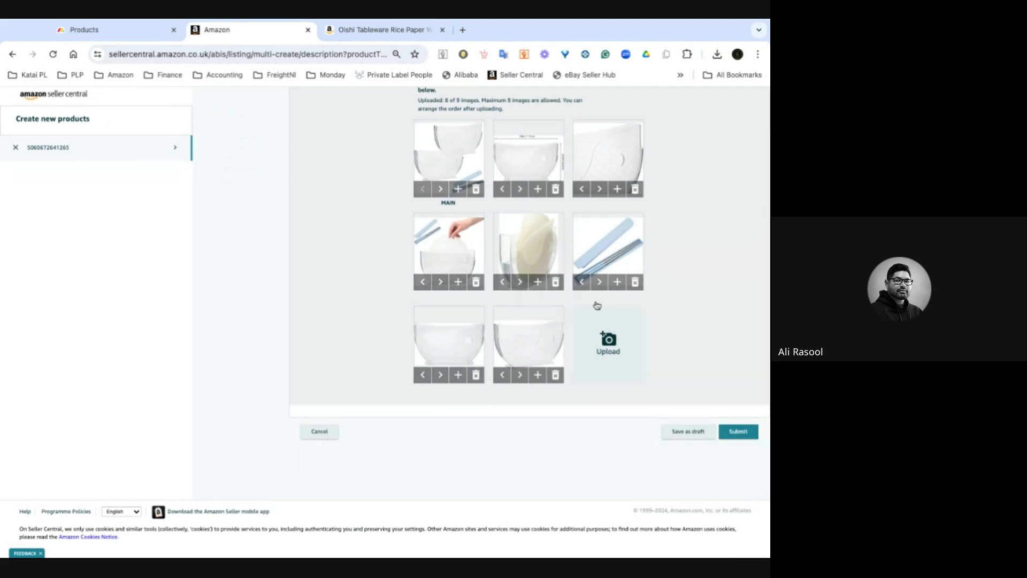
{"action": "scroll", "coordinate": [597, 306], "scroll_direction": "up", "scroll_amount": 6}
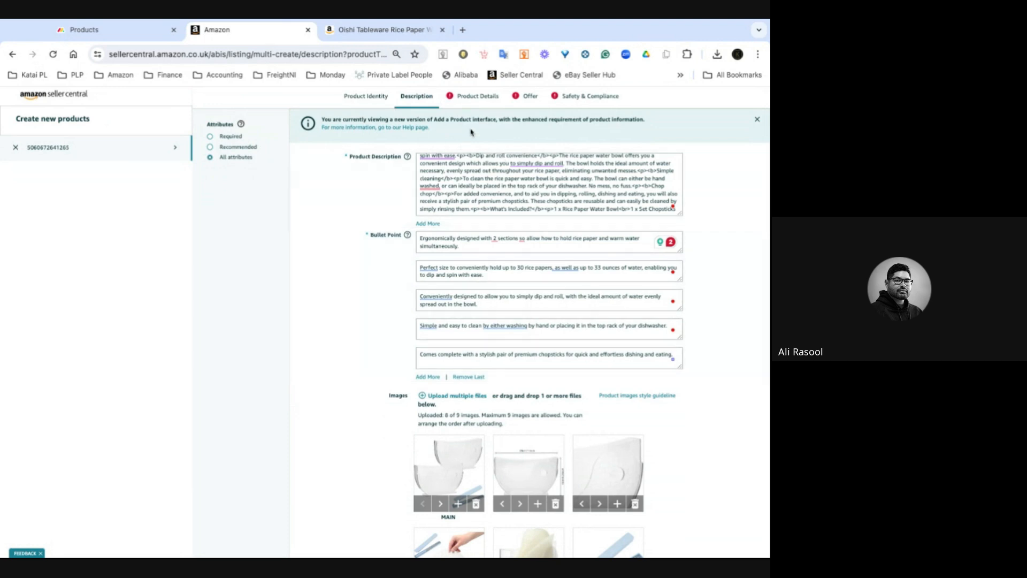
{"action": "left_click", "coordinate": [473, 101]}
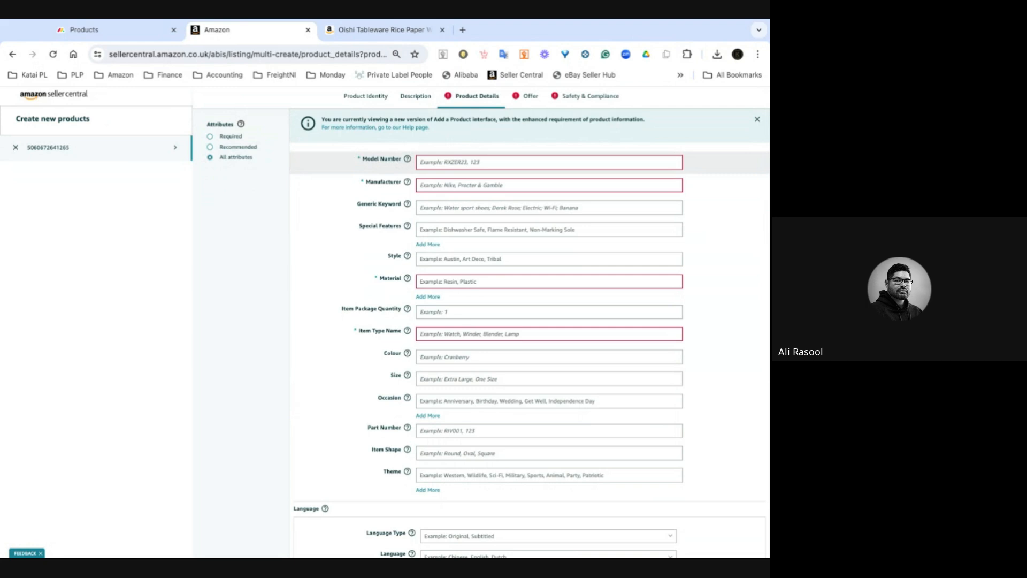
{"action": "left_click", "coordinate": [145, 31]}
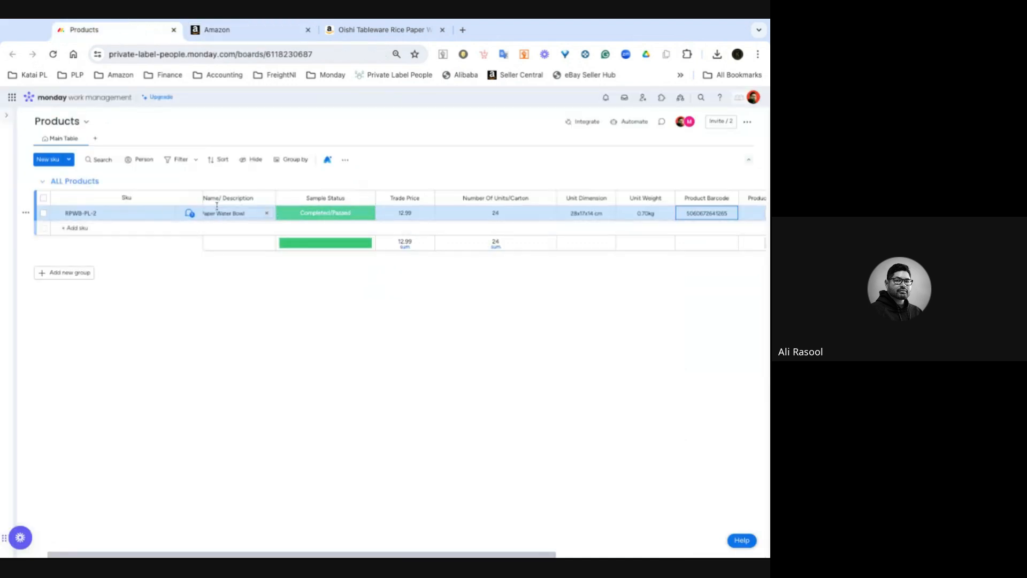
- Copy the SKU RPWB-PL-2 from the Products board and paste it into the listing's Model Number
{"action": "left_click", "coordinate": [89, 213]}
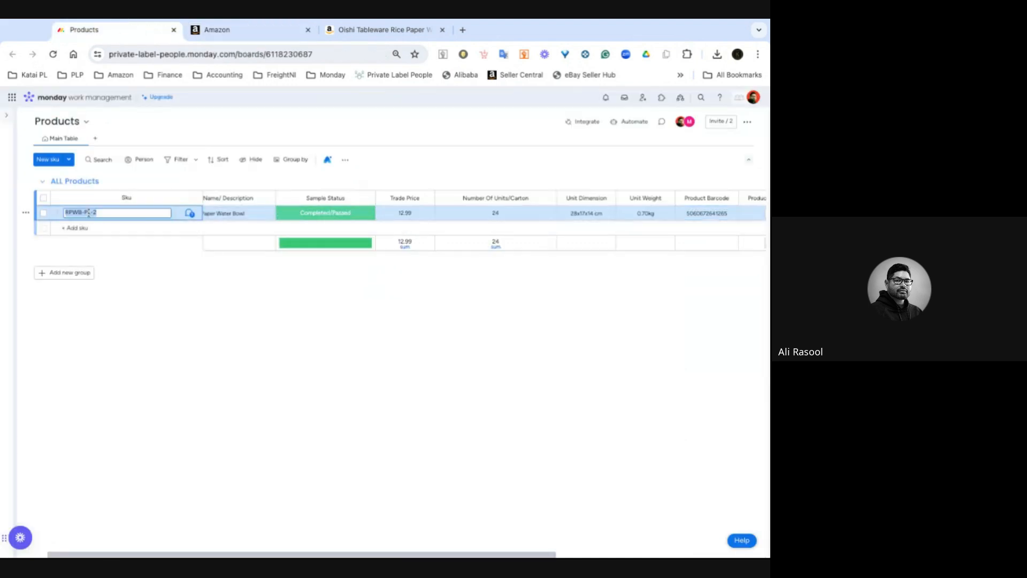
{"action": "left_click", "coordinate": [257, 30]}
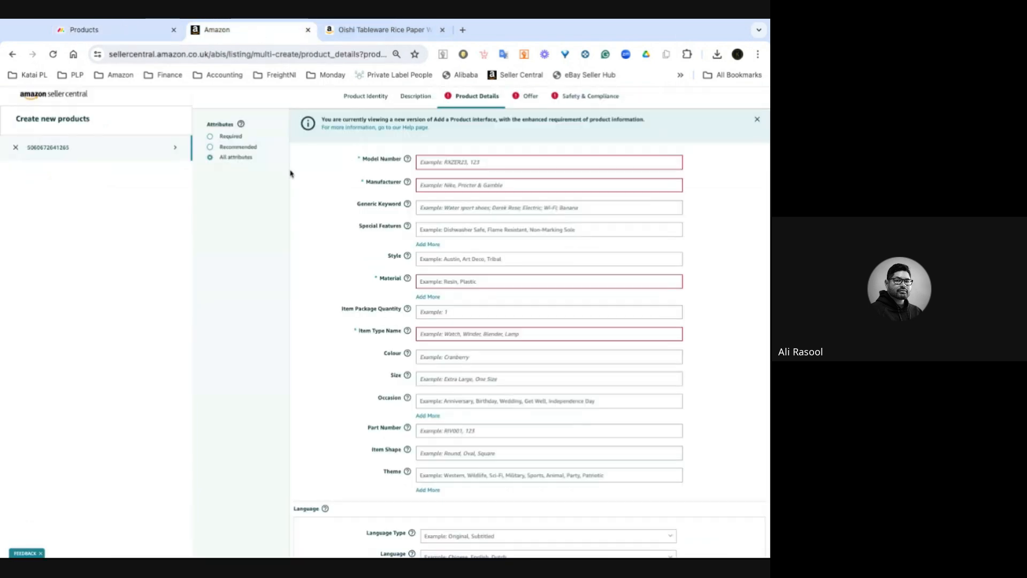
{"action": "left_click", "coordinate": [470, 162]}
{"action": "type", "text": "RPWB-PL-2"}
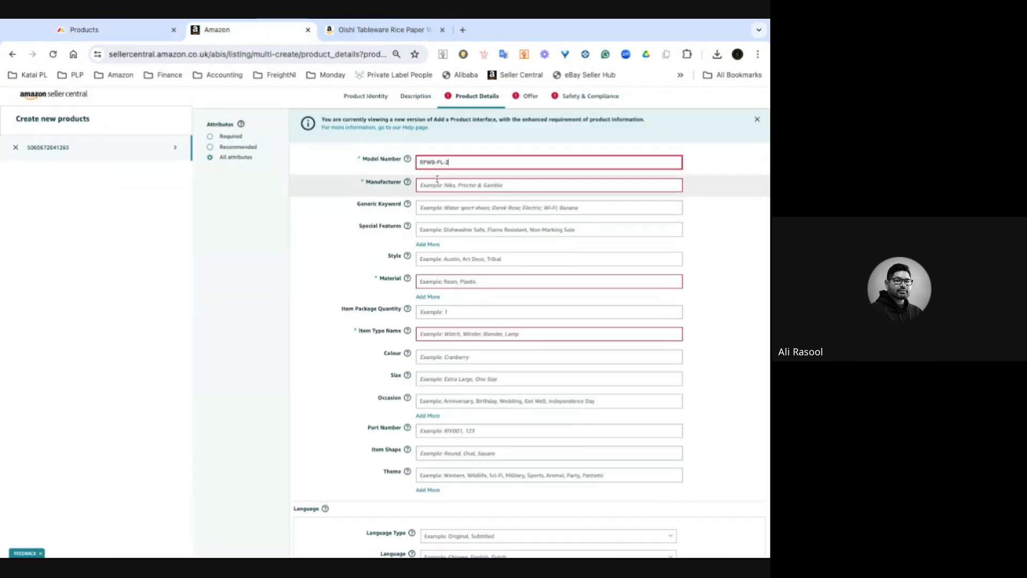
- Enter Katai Global as the Manufacturer
{"action": "left_click", "coordinate": [433, 183]}
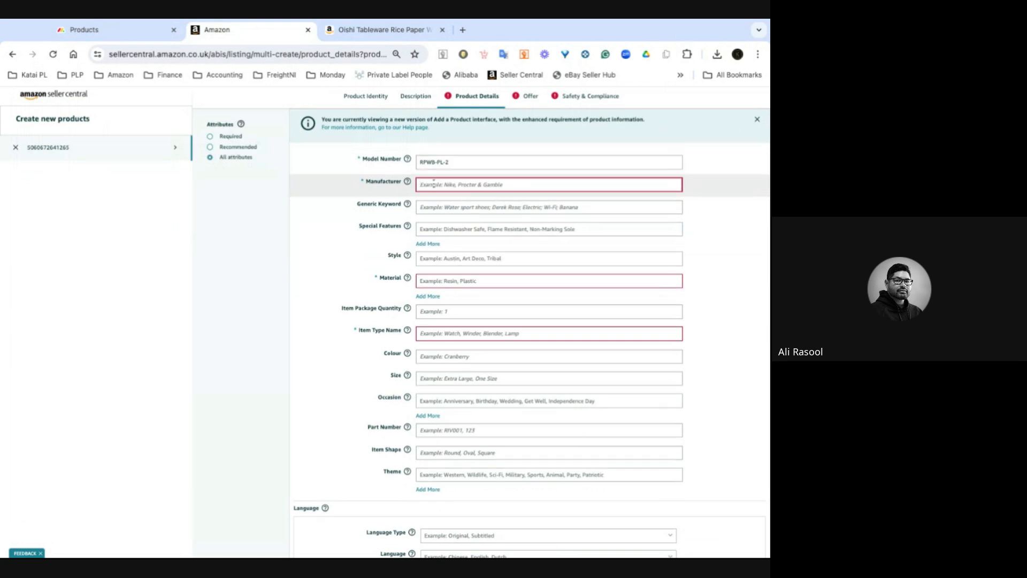
{"action": "left_click", "coordinate": [496, 197]}
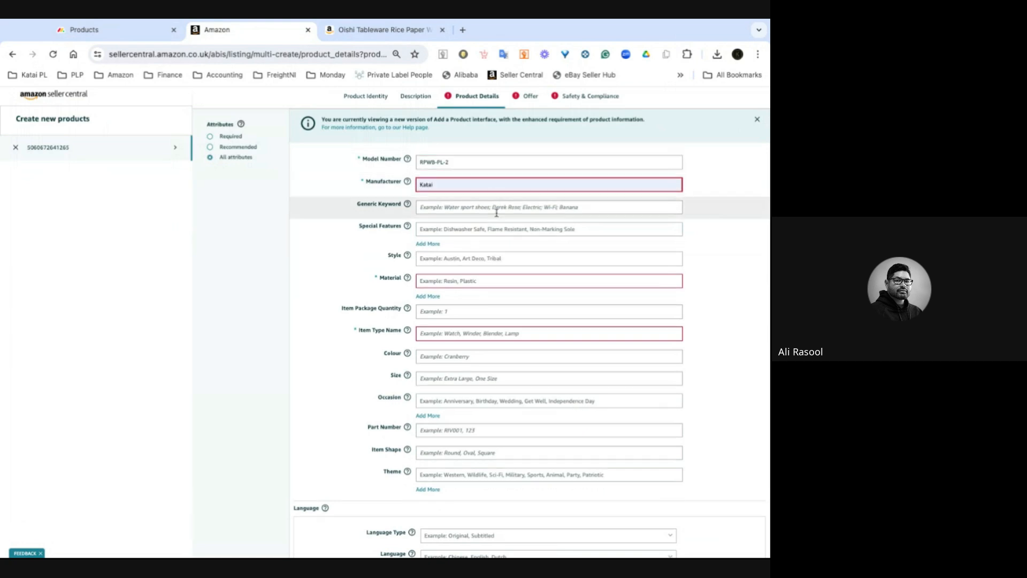
{"action": "type", "text": "Global"}
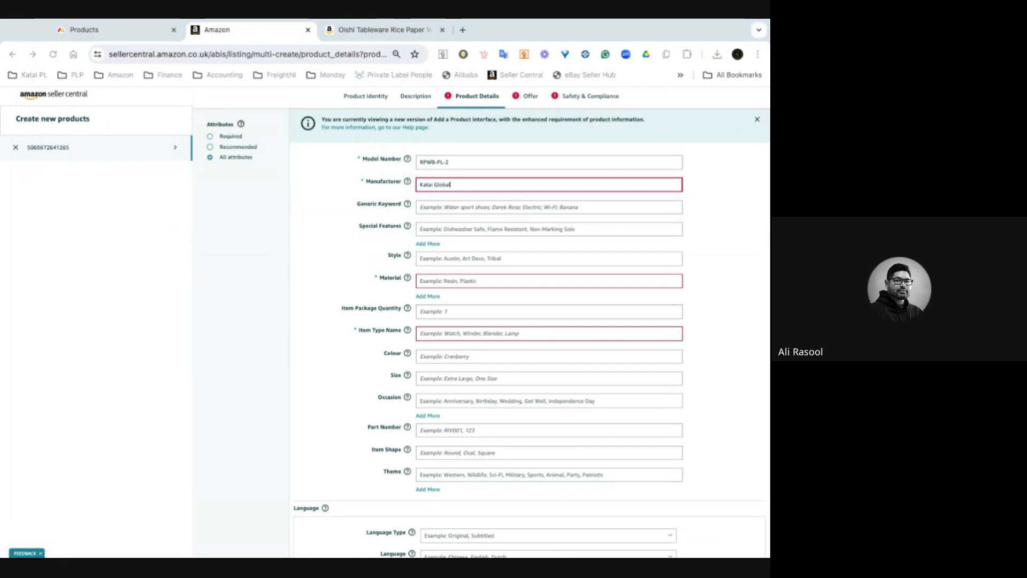
- Paste the copied keyword list into the Generic Keyword field
{"action": "key", "text": "super+Tab"}
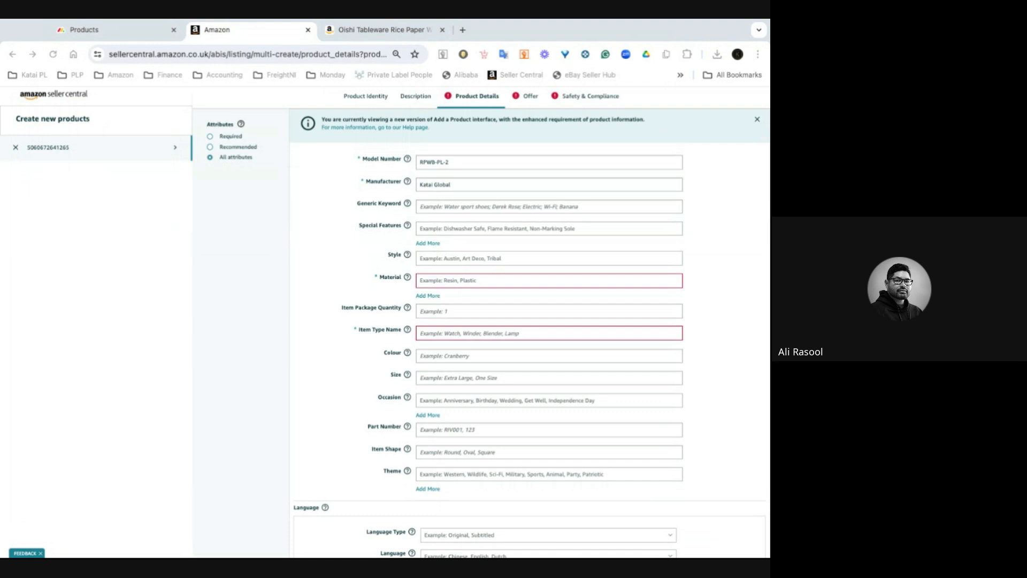
{"action": "key", "text": "super+Tab"}
{"action": "left_click", "coordinate": [451, 206]}
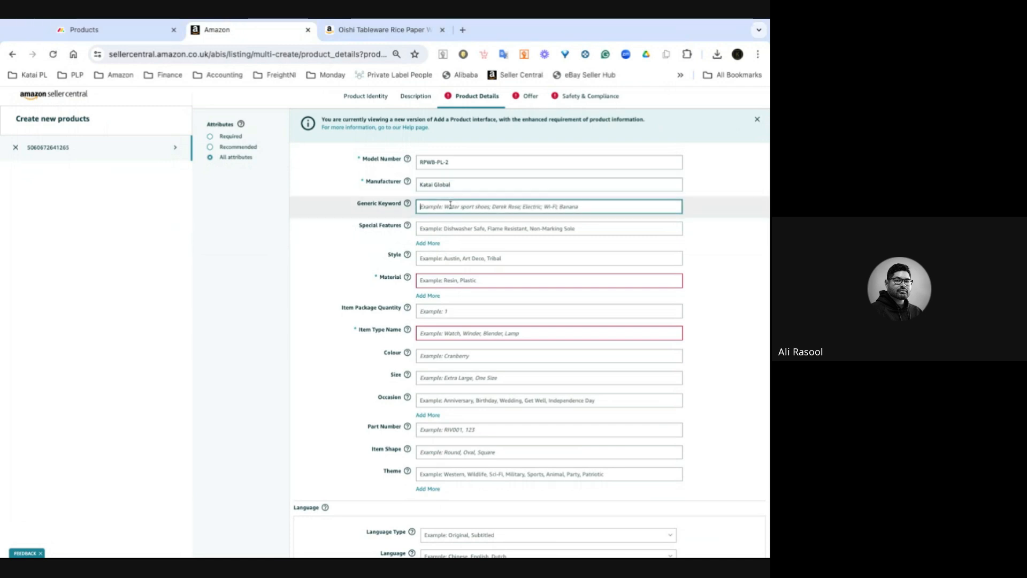
{"action": "key", "text": "super+v"}
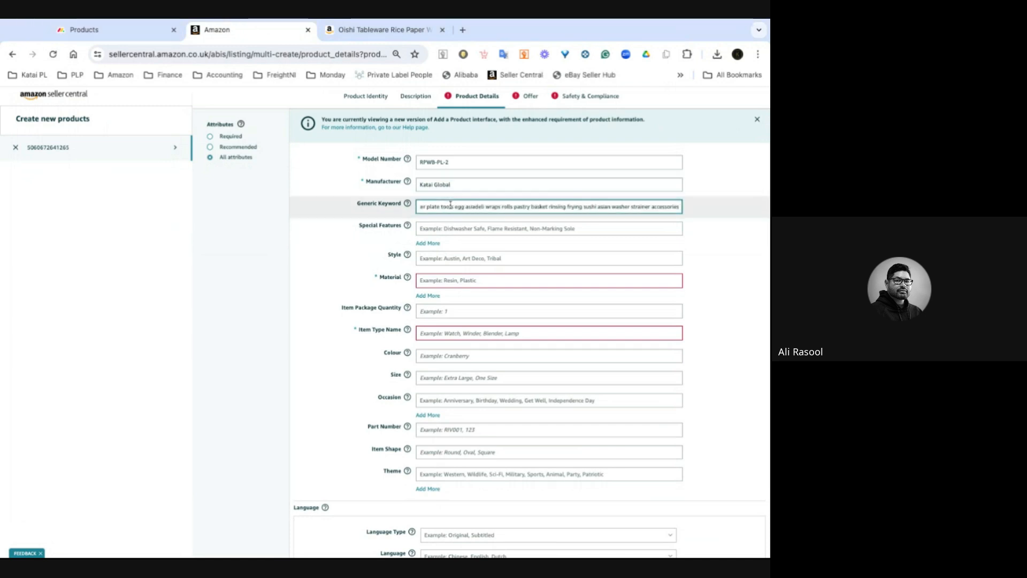
{"action": "left_click", "coordinate": [299, 222]}
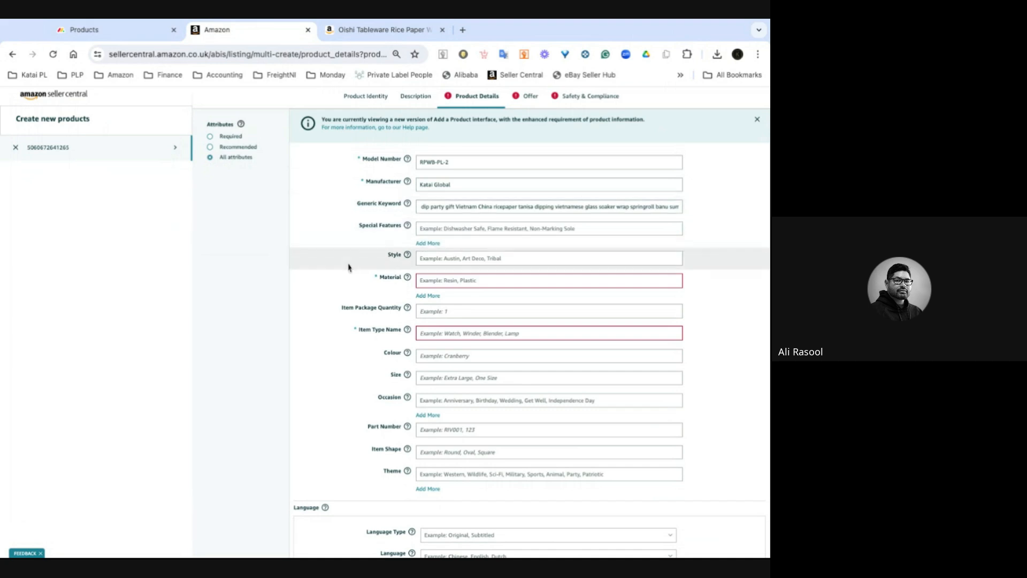
- Set the Material to Plastic by searching the material list
{"action": "scroll", "coordinate": [362, 264], "scroll_direction": "down", "scroll_amount": 1}
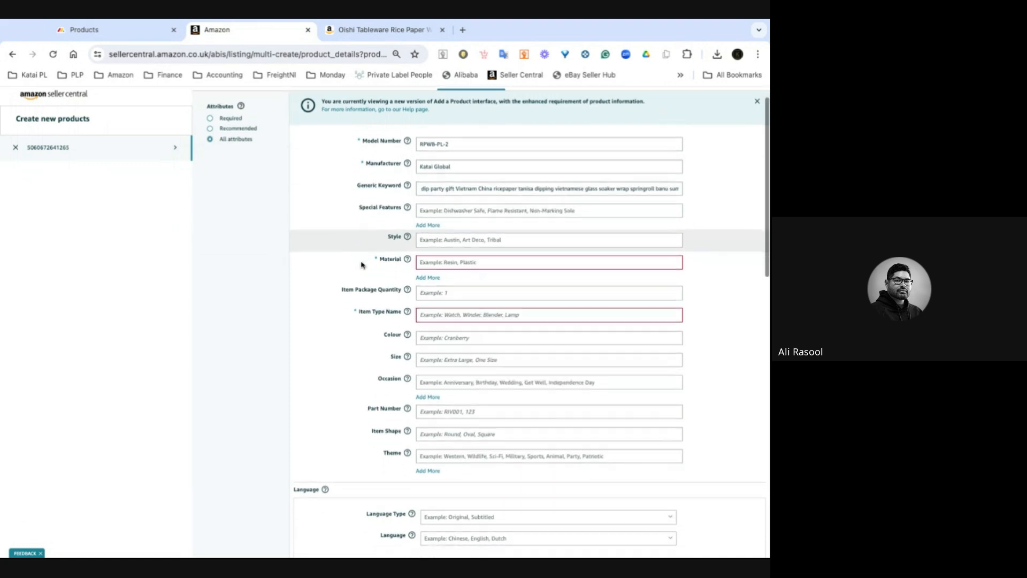
{"action": "left_click", "coordinate": [495, 264]}
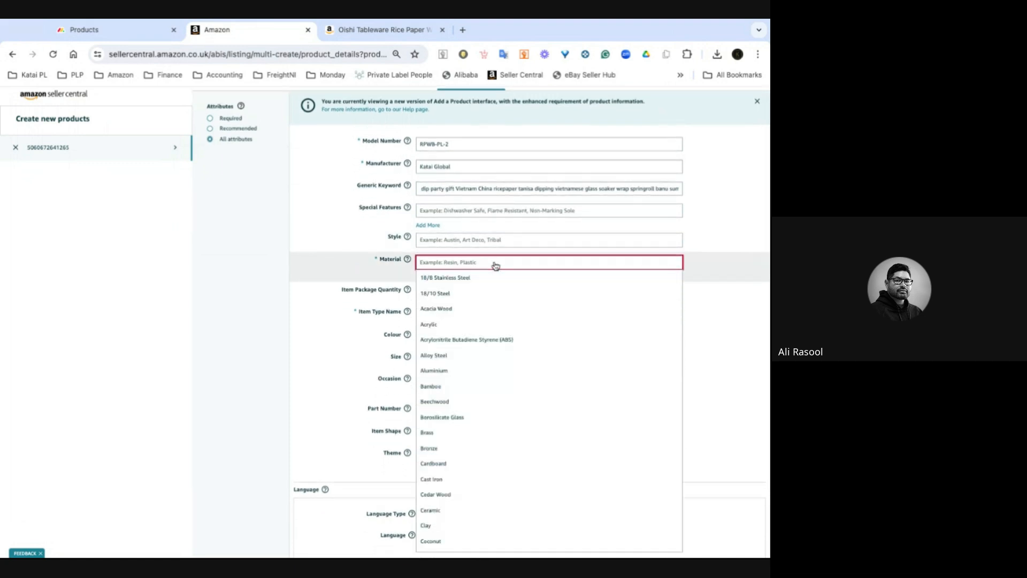
{"action": "type", "text": "pla"}
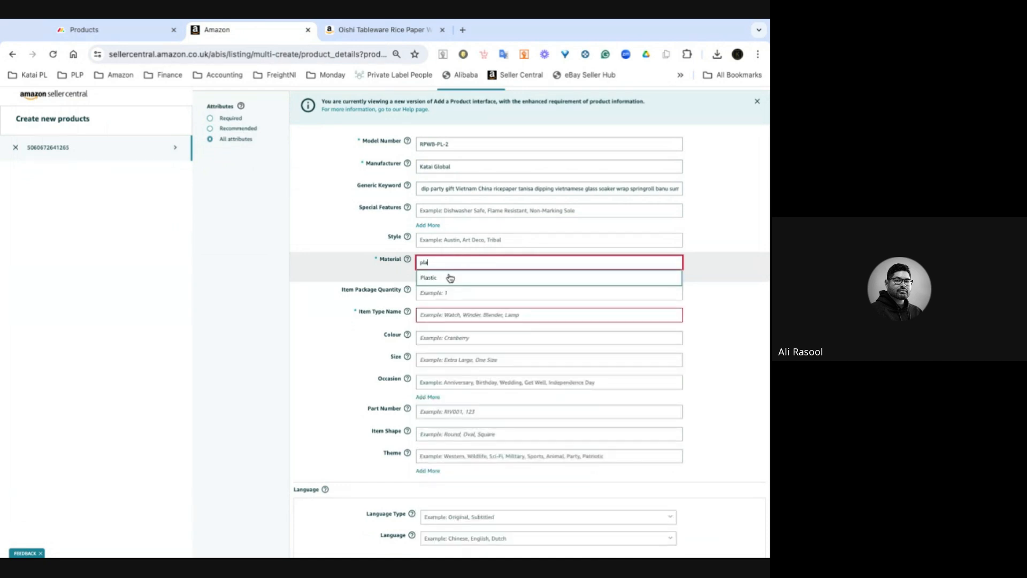
{"action": "left_click", "coordinate": [450, 277]}
- Paste Rice Paper Water Bowl as the Item Type Name
{"action": "scroll", "coordinate": [303, 299], "scroll_direction": "down", "scroll_amount": 1}
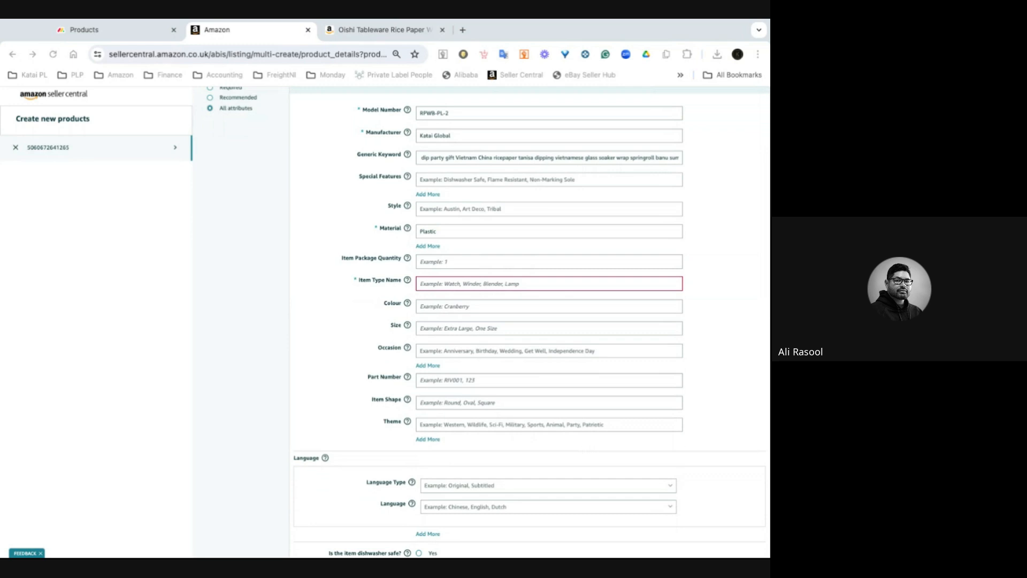
{"action": "left_click", "coordinate": [466, 284]}
{"action": "left_click", "coordinate": [466, 284]}
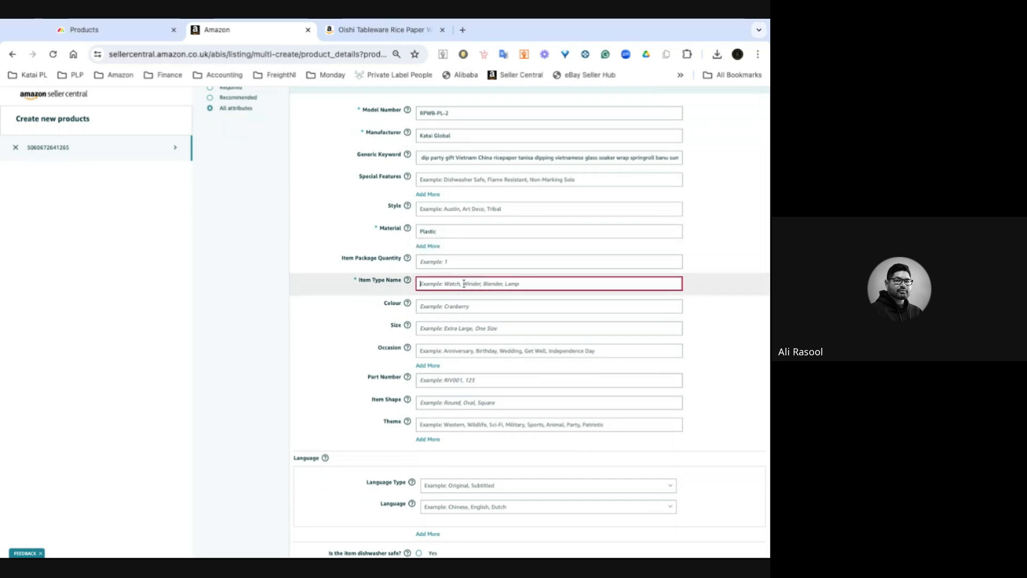
{"action": "type", "text": "Rice Paper Water Bowl"}
{"action": "left_click", "coordinate": [268, 331]}
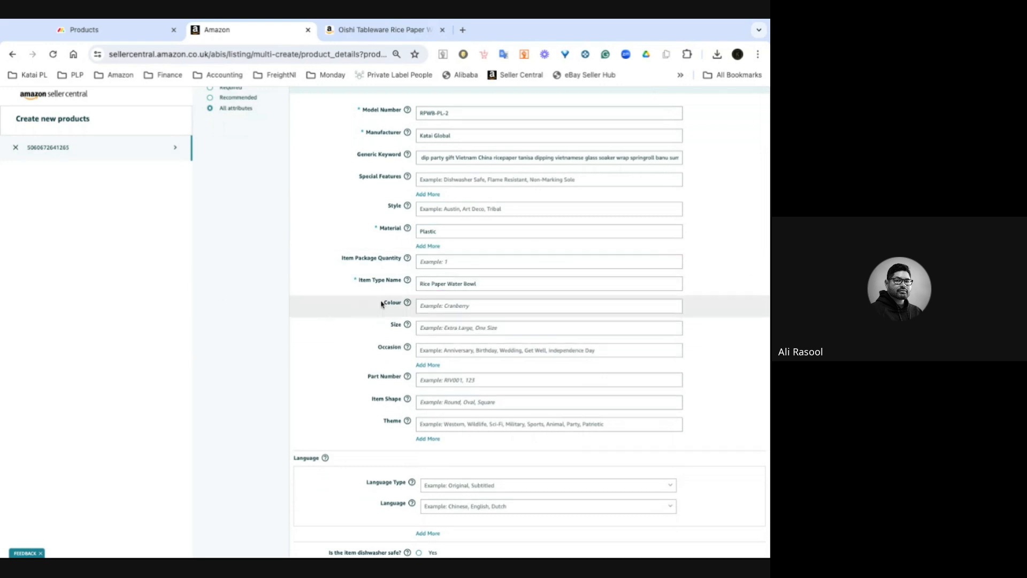
- Set the Unit Count to 2 and the Unit Count Type to count
{"action": "scroll", "coordinate": [380, 305], "scroll_direction": "down", "scroll_amount": 2}
{"action": "scroll", "coordinate": [375, 310], "scroll_direction": "down", "scroll_amount": 3}
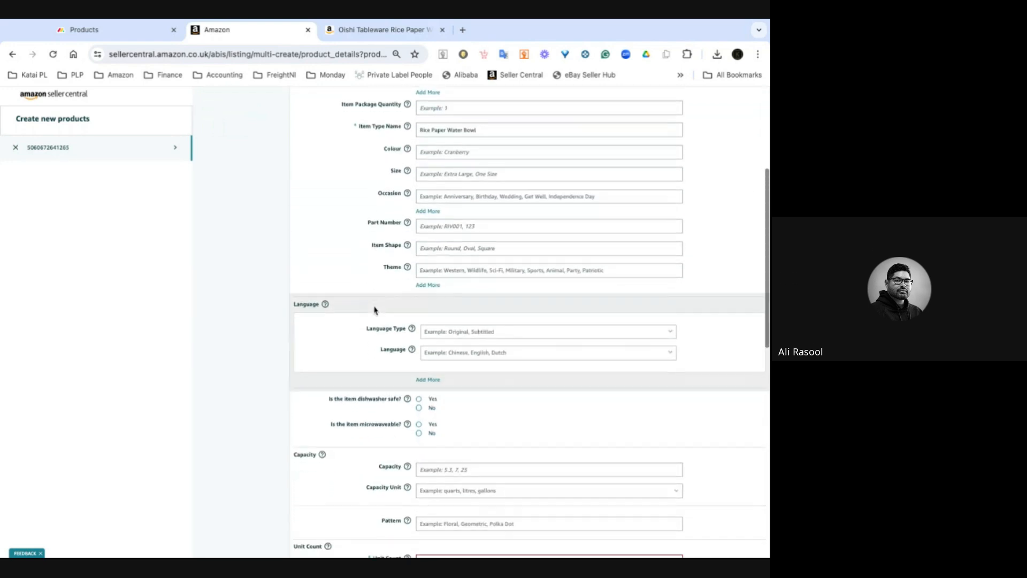
{"action": "scroll", "coordinate": [375, 251], "scroll_direction": "down", "scroll_amount": 2}
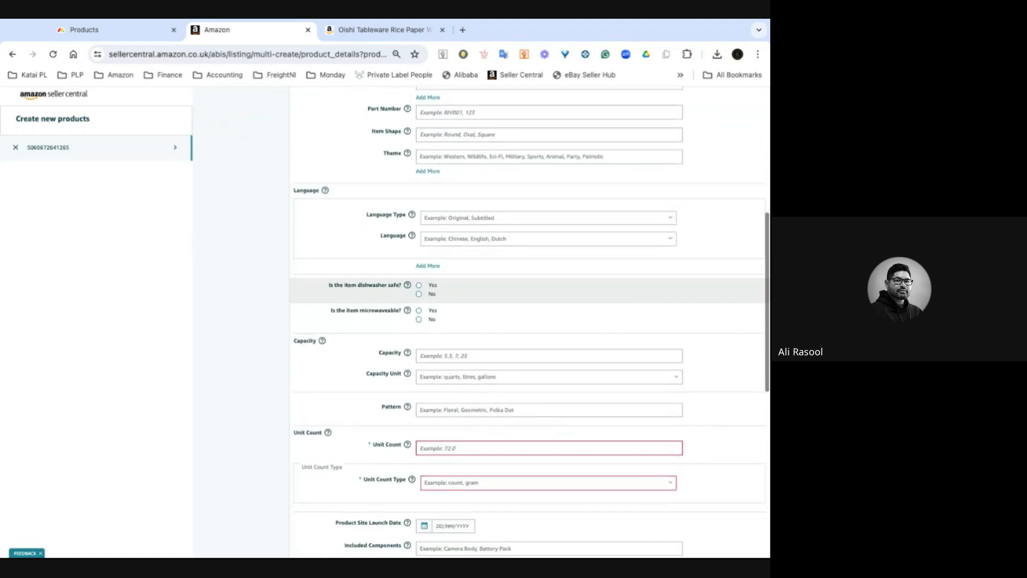
{"action": "scroll", "coordinate": [454, 251], "scroll_direction": "down", "scroll_amount": 1}
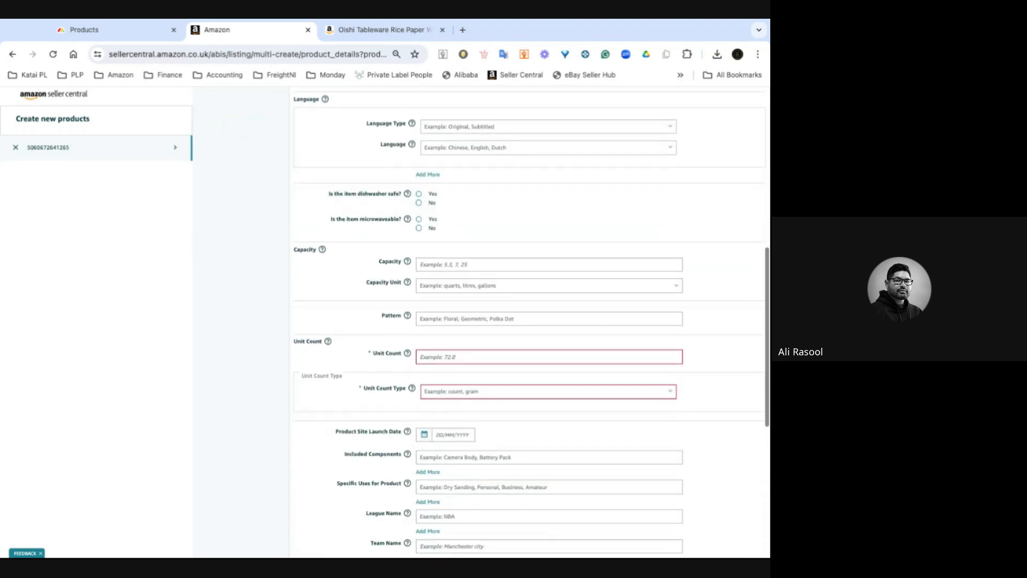
{"action": "left_click", "coordinate": [441, 359]}
{"action": "type", "text": "2"}
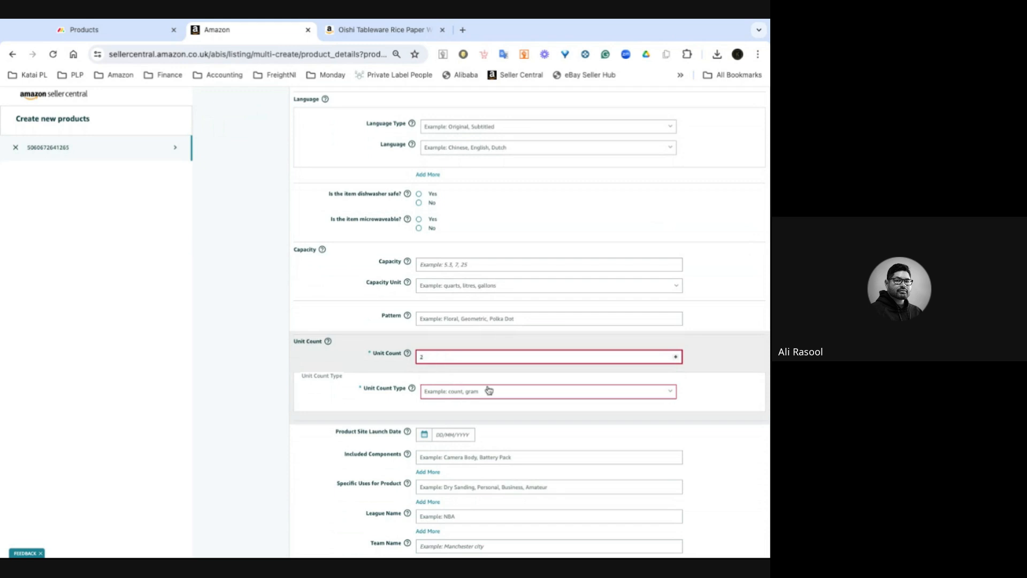
{"action": "left_click", "coordinate": [446, 395]}
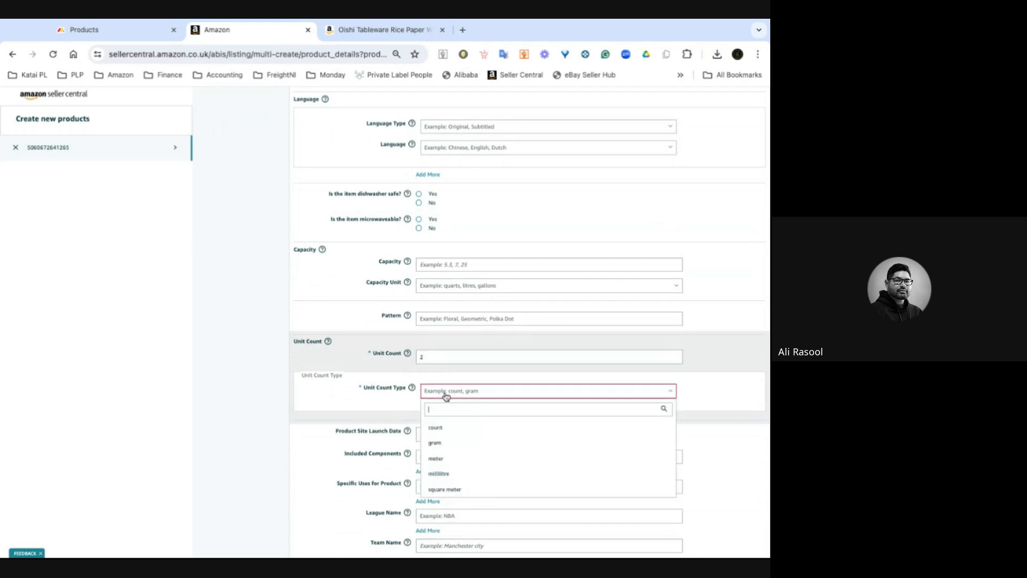
{"action": "left_click", "coordinate": [442, 429]}
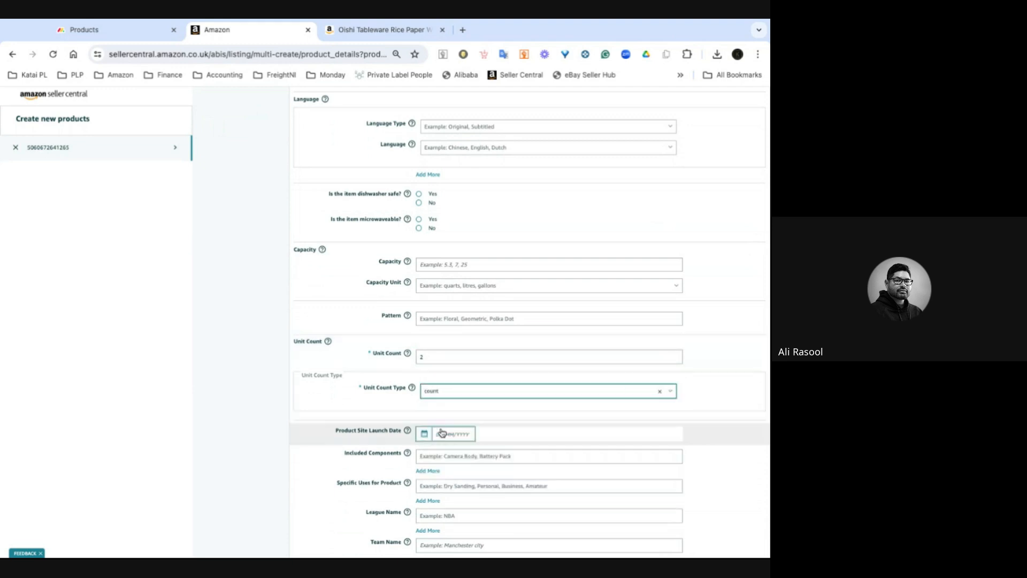
- Enter item dimensions: width at widest point 28 and height base to top 16 centimeters
{"action": "scroll", "coordinate": [283, 420], "scroll_direction": "down", "scroll_amount": 3}
{"action": "scroll", "coordinate": [283, 420], "scroll_direction": "down", "scroll_amount": 2}
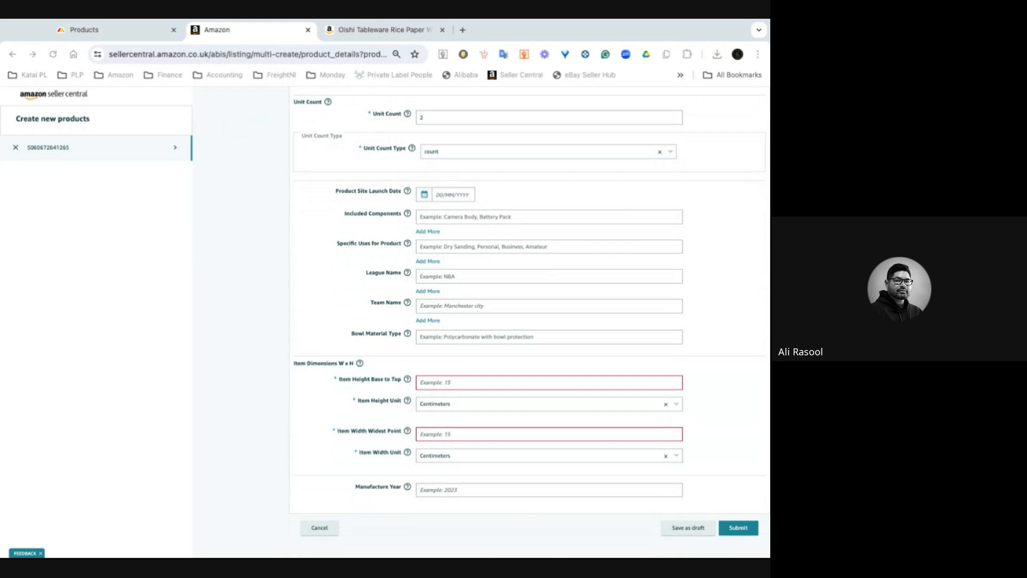
{"action": "left_click", "coordinate": [675, 381]}
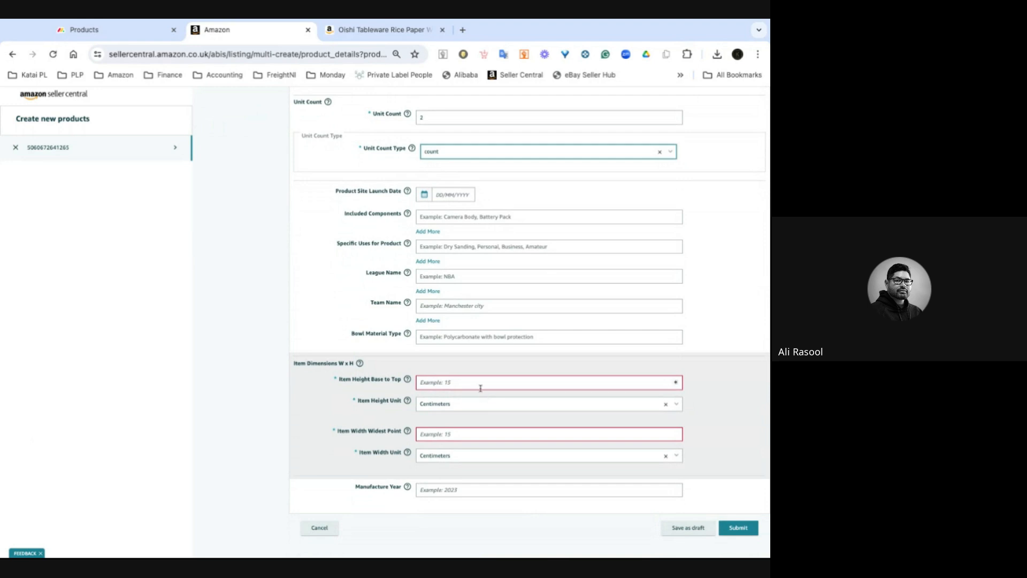
{"action": "left_click", "coordinate": [436, 434]}
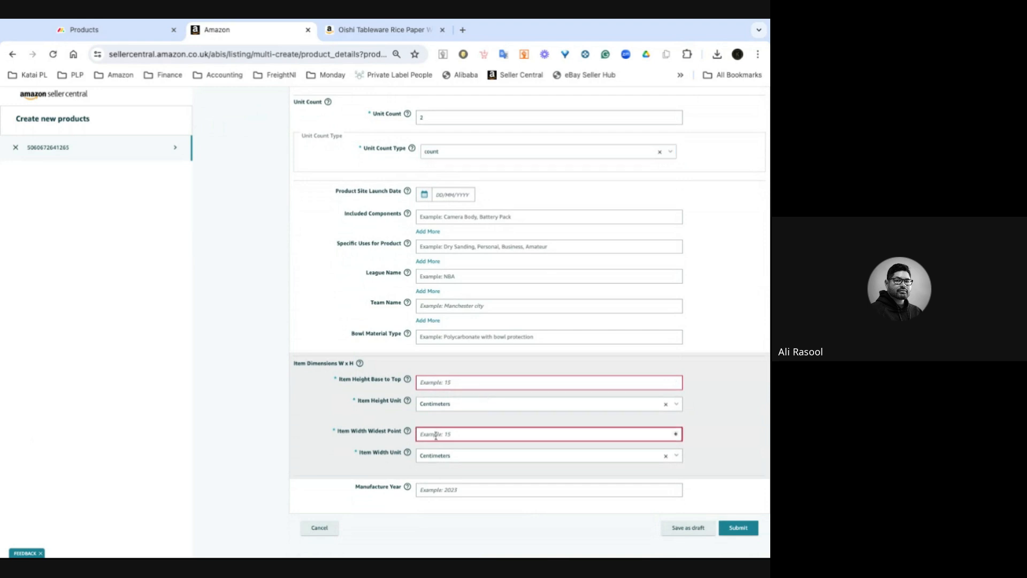
{"action": "type", "text": "28"}
{"action": "left_click", "coordinate": [433, 383]}
{"action": "type", "text": "16"}
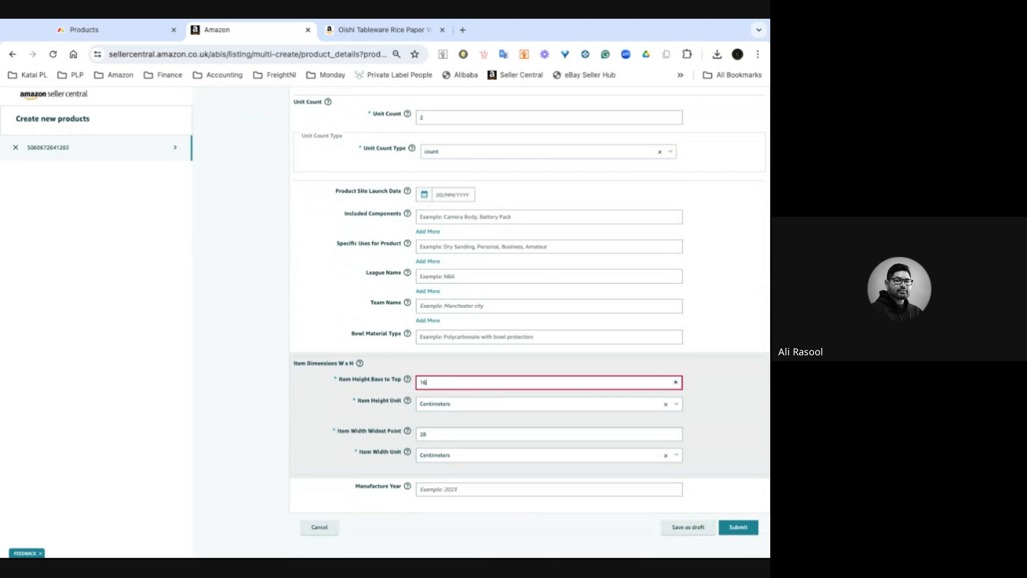
{"action": "scroll", "coordinate": [242, 428], "scroll_direction": "down", "scroll_amount": 2}
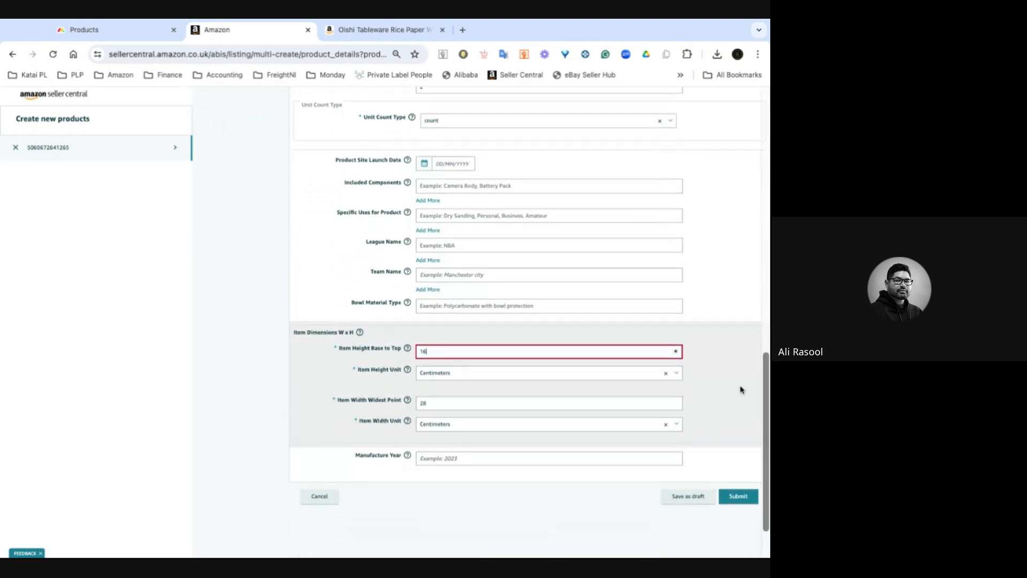
{"action": "left_click", "coordinate": [741, 390]}
- Open the Offer section and choose Amazon fulfilment (Fulfilled by Amazon) as the Fulfilment Channel
{"action": "scroll", "coordinate": [741, 390], "scroll_direction": "up", "scroll_amount": 15}
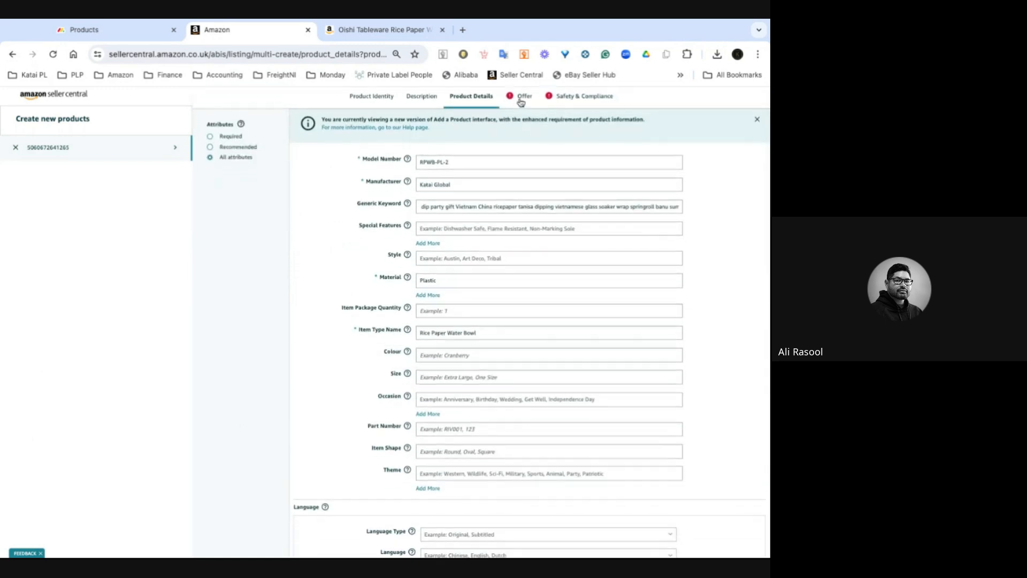
{"action": "left_click", "coordinate": [521, 100]}
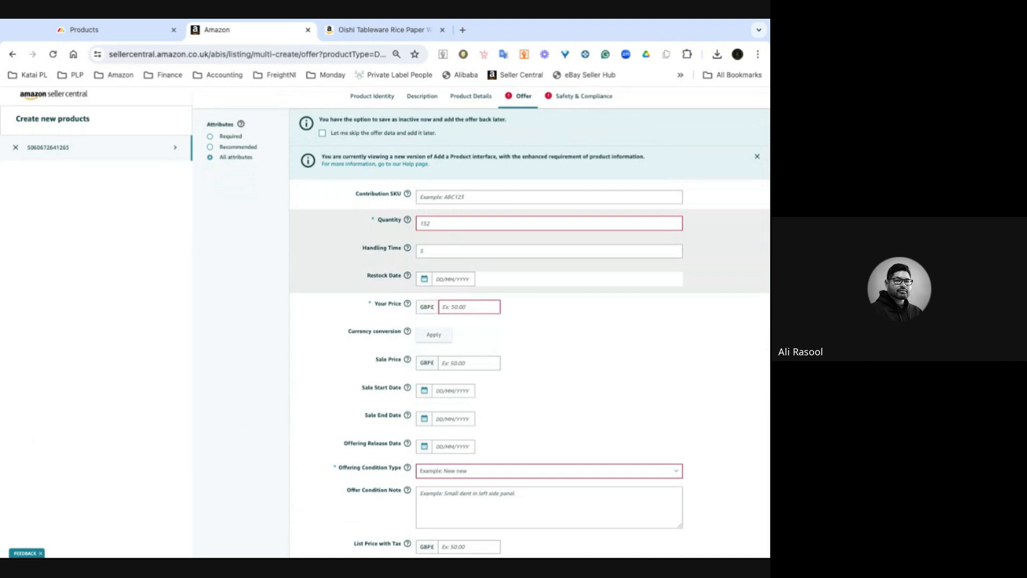
{"action": "scroll", "coordinate": [412, 367], "scroll_direction": "down", "scroll_amount": 7}
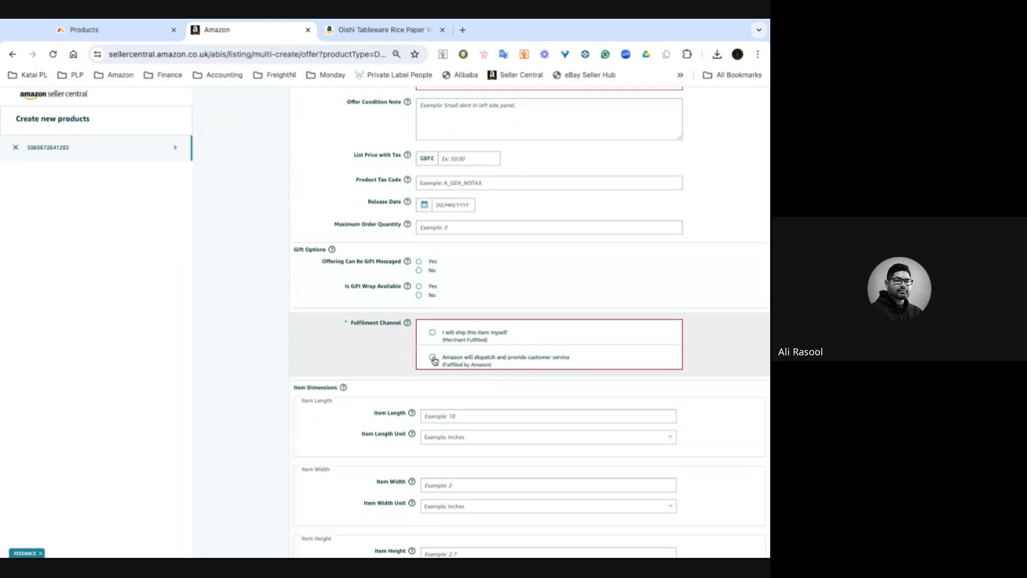
{"action": "left_click", "coordinate": [432, 358]}
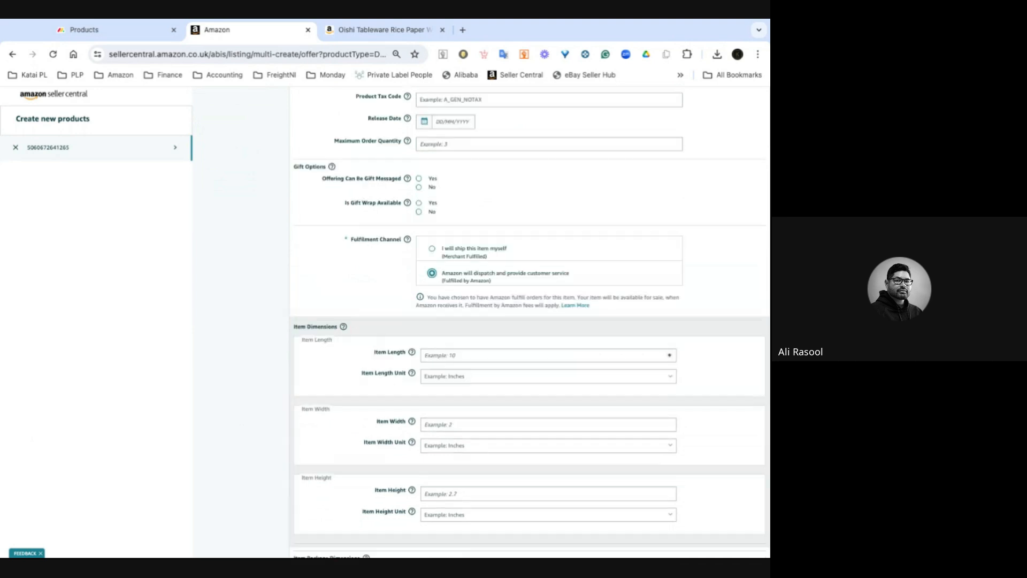
- Copy the SKU RPWB-PL-2 from the Products board and paste it as the Contribution SKU
{"action": "scroll", "coordinate": [310, 383], "scroll_direction": "up", "scroll_amount": 7}
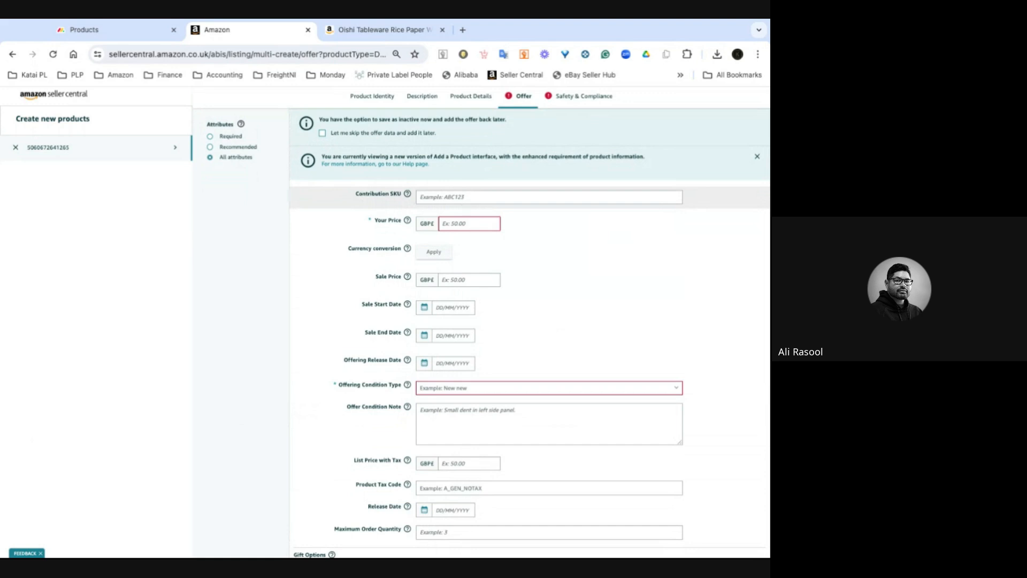
{"action": "left_click", "coordinate": [75, 31]}
{"action": "left_click", "coordinate": [78, 212]}
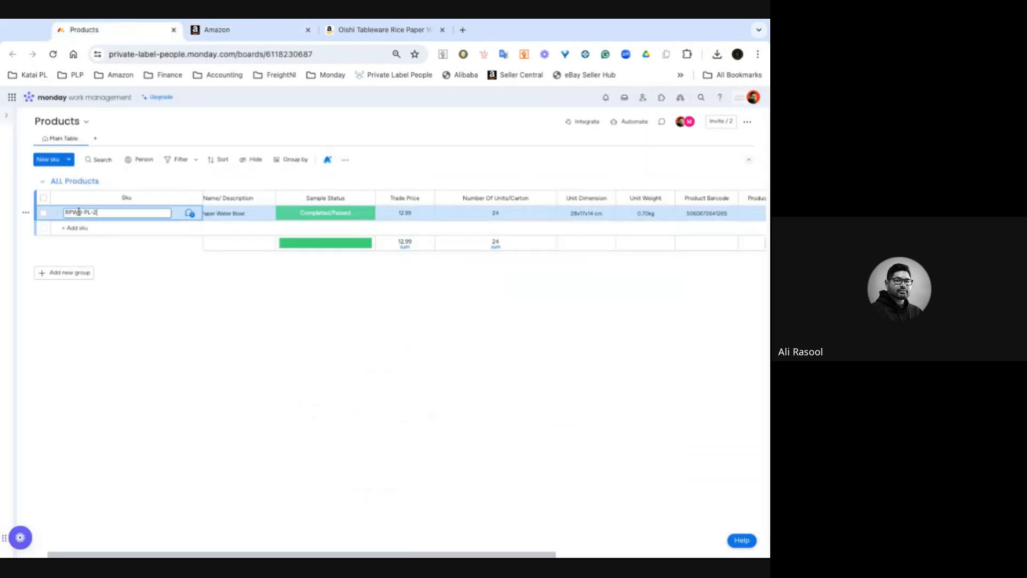
{"action": "triple_click", "coordinate": [78, 212]}
{"action": "key", "text": "ctrl+c"}
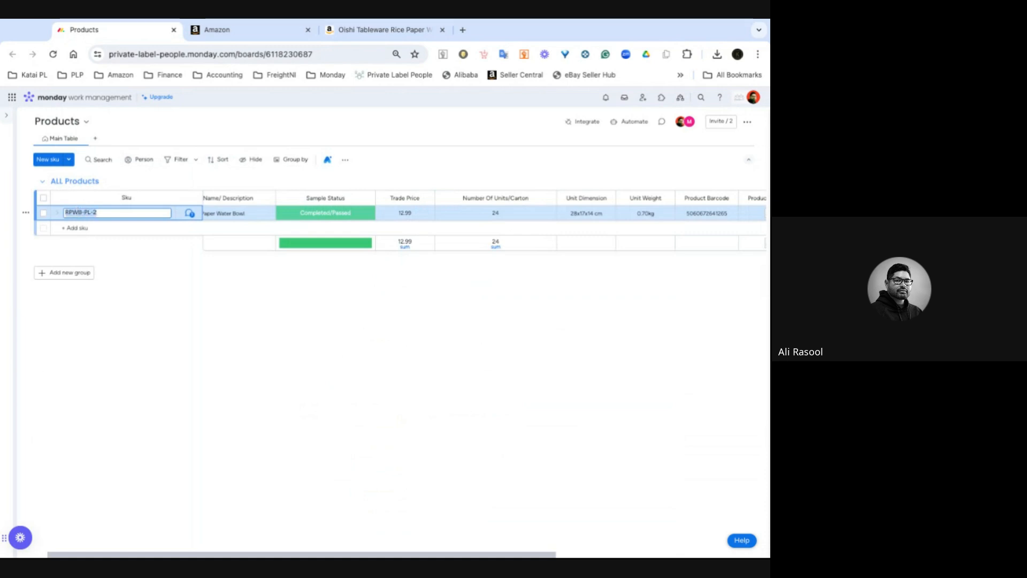
{"action": "left_click", "coordinate": [257, 32]}
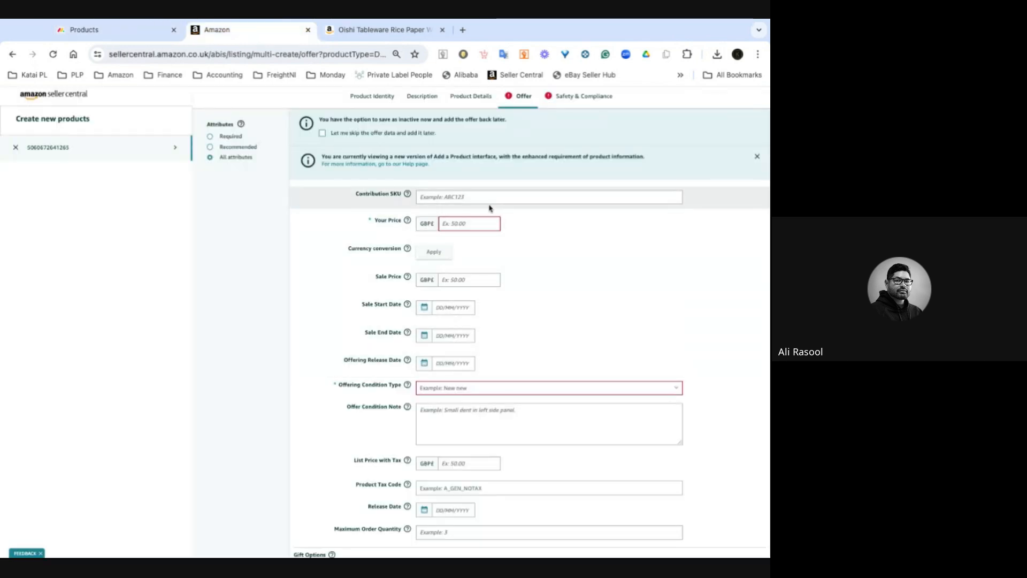
{"action": "left_click", "coordinate": [489, 201]}
{"action": "key", "text": "ctrl+v"}
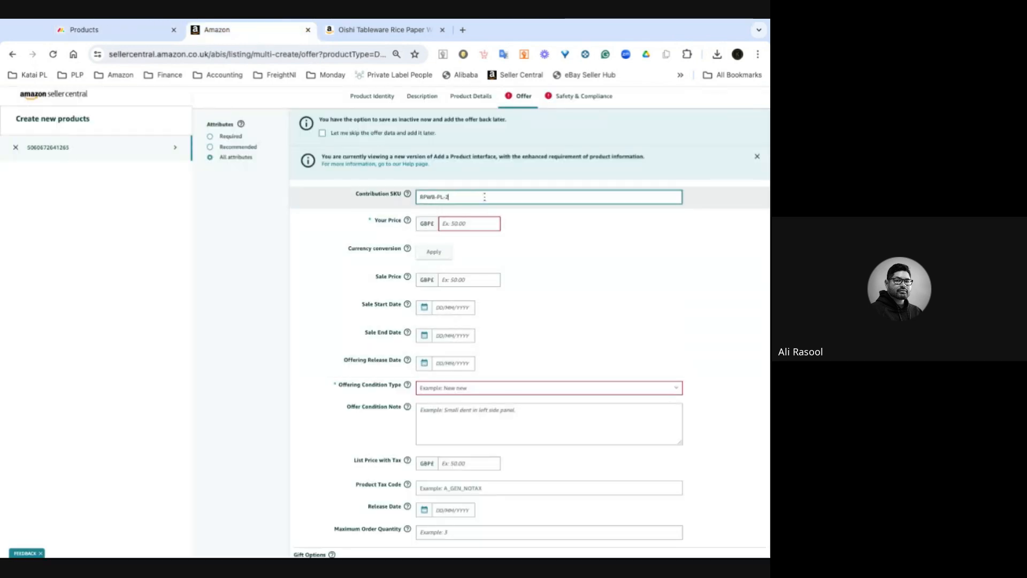
{"action": "left_click", "coordinate": [248, 256]}
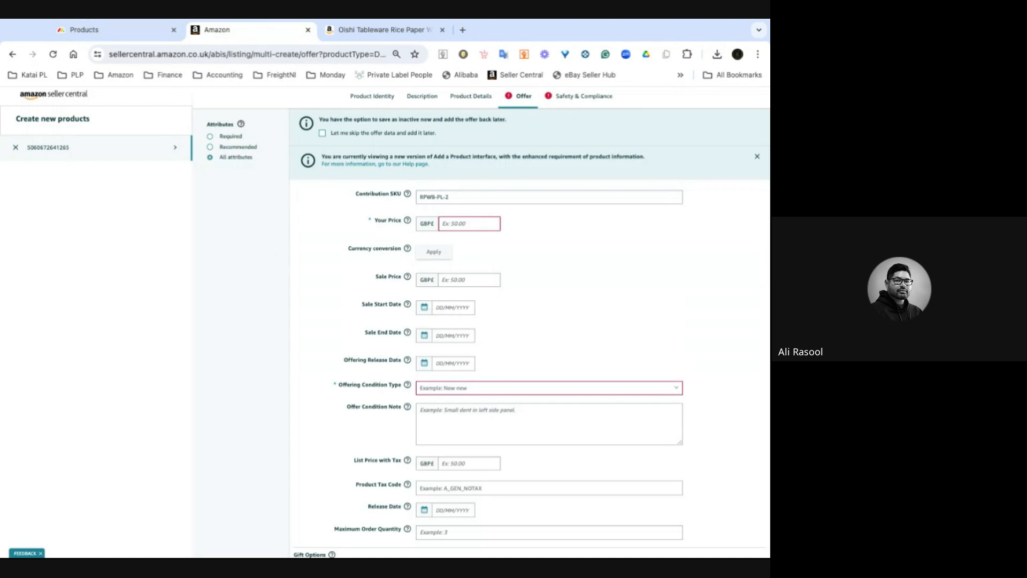
- Set Your Price to 19.95 GBP and the Offering Condition Type to New
{"action": "left_click", "coordinate": [471, 224]}
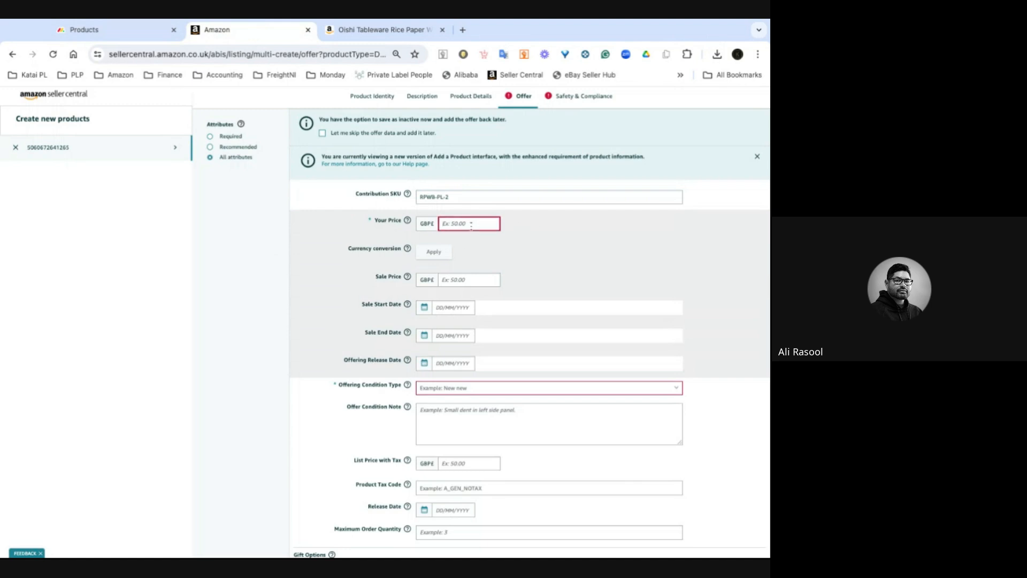
{"action": "type", "text": "19"}
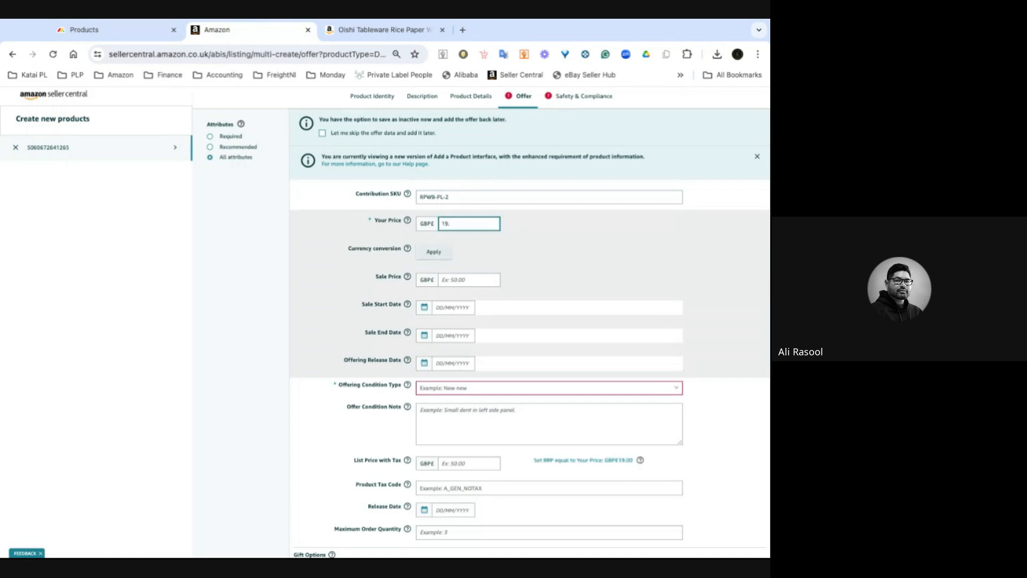
{"action": "type", "text": ".95"}
{"action": "scroll", "coordinate": [323, 268], "scroll_direction": "down", "scroll_amount": 2}
{"action": "scroll", "coordinate": [324, 267], "scroll_direction": "down", "scroll_amount": 2}
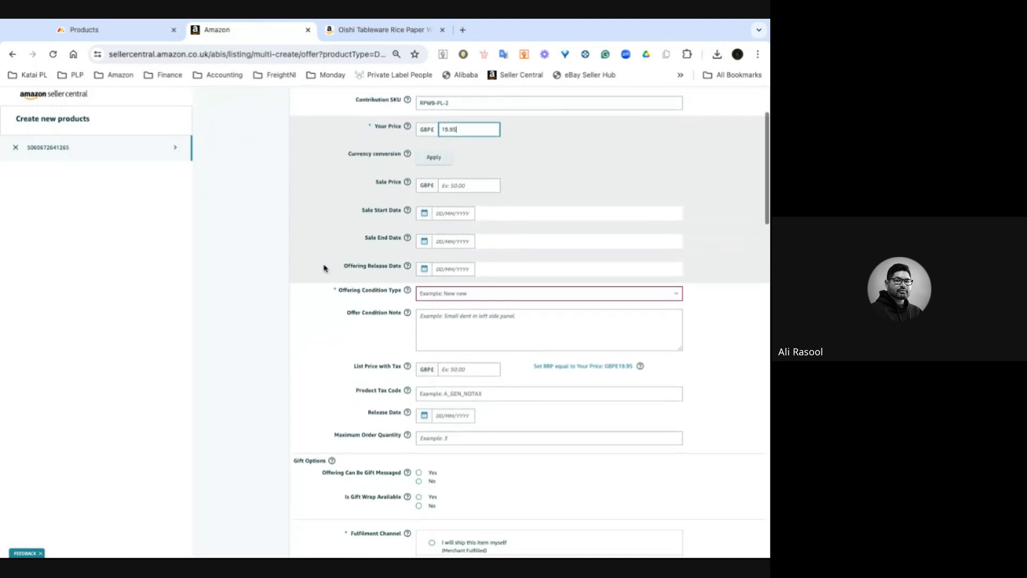
{"action": "left_click", "coordinate": [476, 296]}
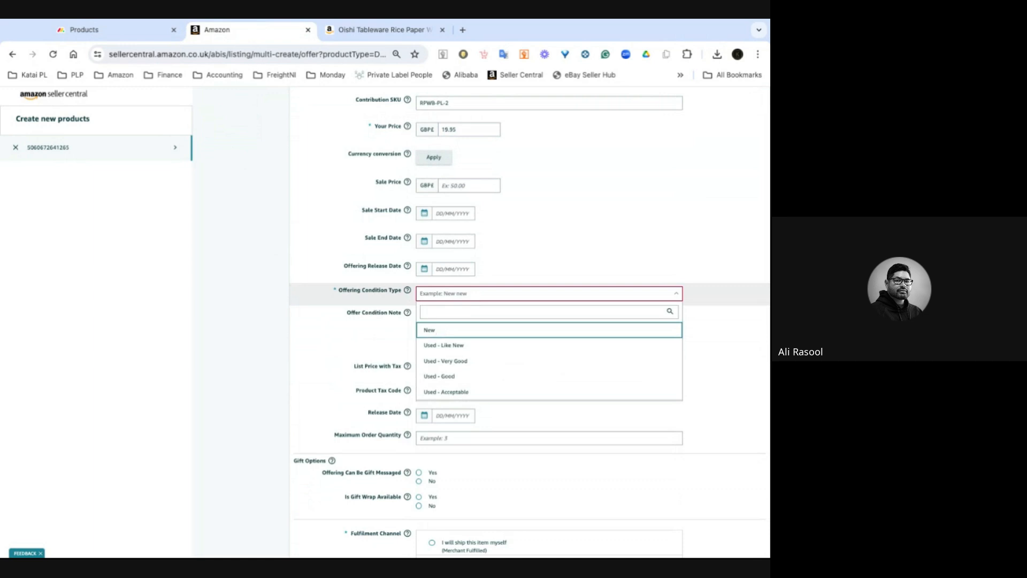
{"action": "left_click", "coordinate": [440, 332]}
- Set the Item Length to 28 with Centimetres as its unit
{"action": "scroll", "coordinate": [239, 324], "scroll_direction": "down", "scroll_amount": 6}
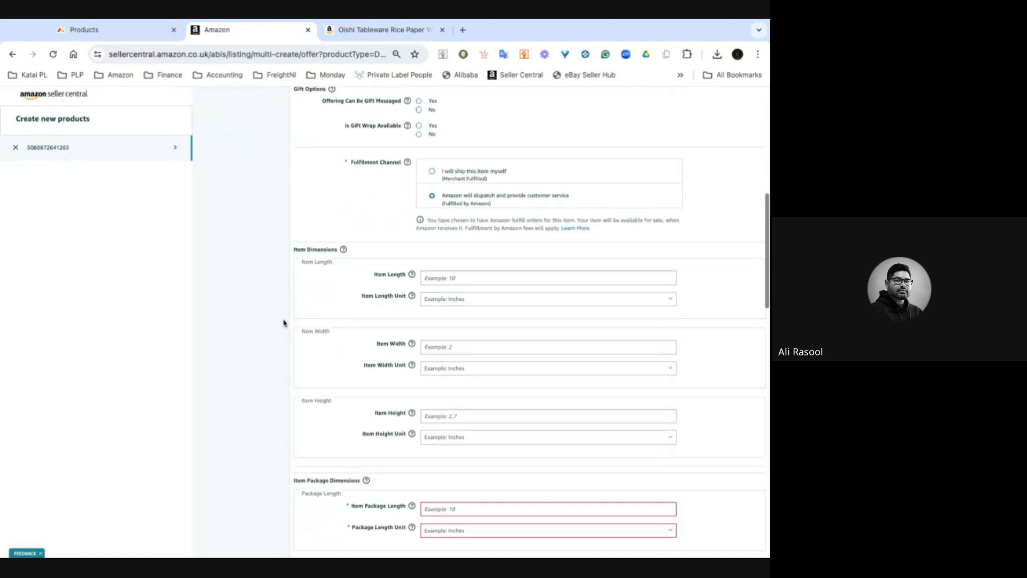
{"action": "scroll", "coordinate": [279, 328], "scroll_direction": "down", "scroll_amount": 2}
{"action": "scroll", "coordinate": [279, 328], "scroll_direction": "down", "scroll_amount": 1}
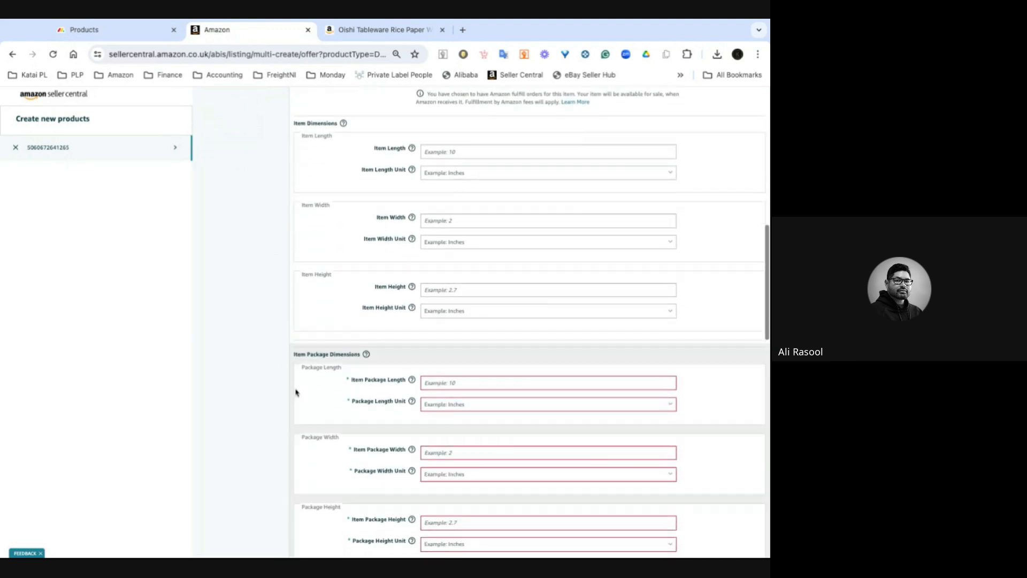
{"action": "scroll", "coordinate": [216, 338], "scroll_direction": "up", "scroll_amount": 2}
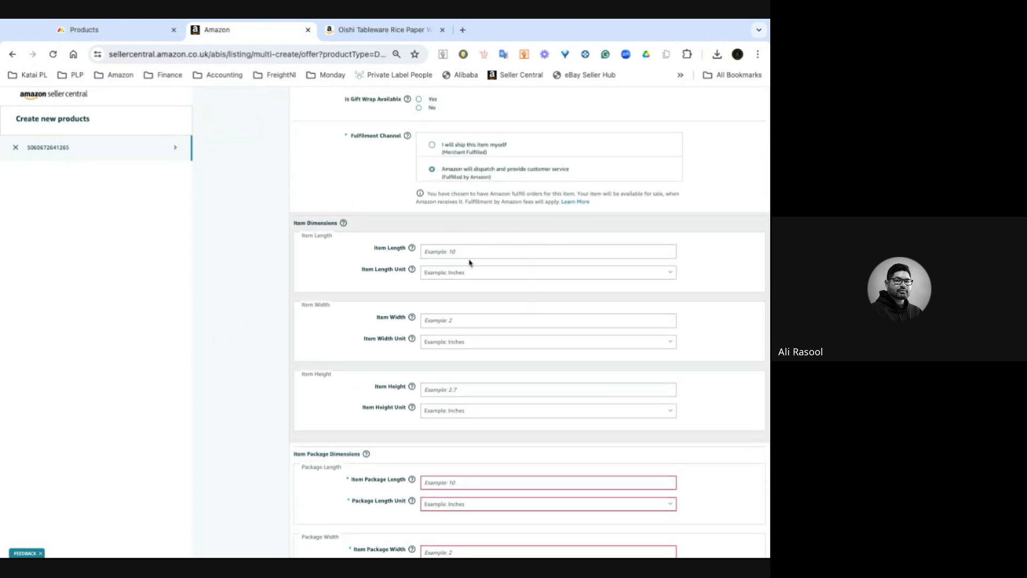
{"action": "left_click", "coordinate": [450, 273]}
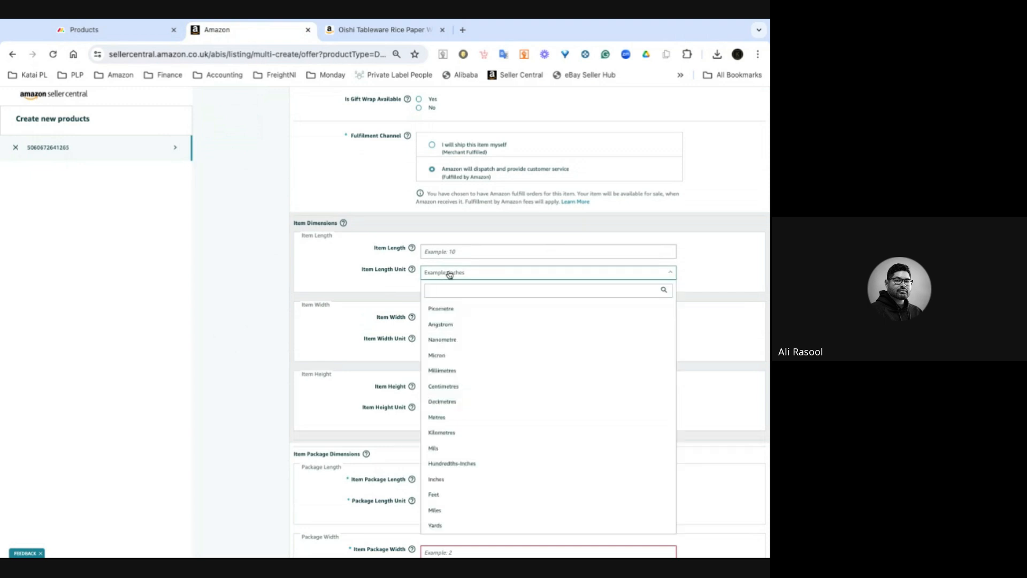
{"action": "type", "text": "c"}
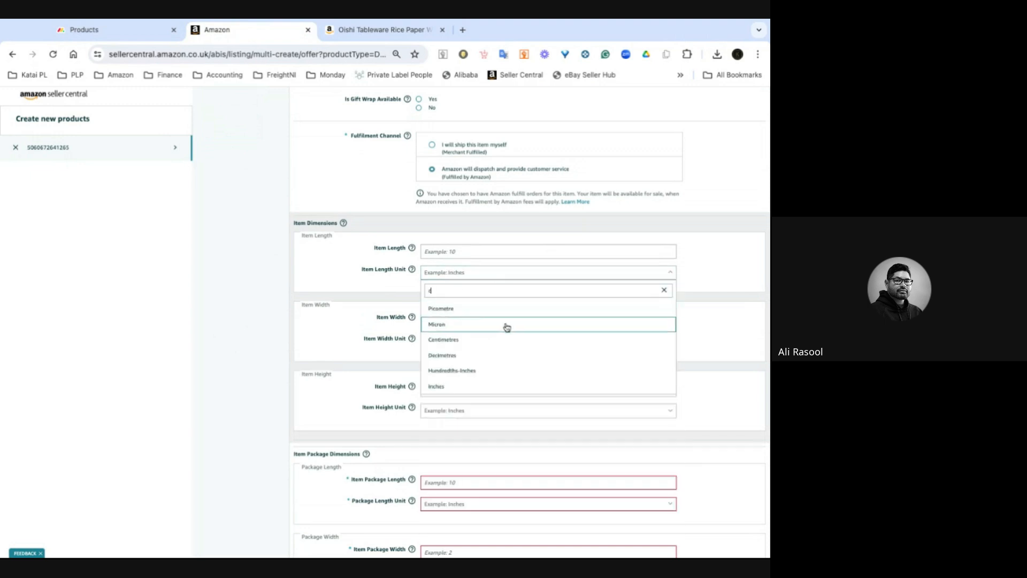
{"action": "key", "text": "Return"}
{"action": "left_click", "coordinate": [439, 250]}
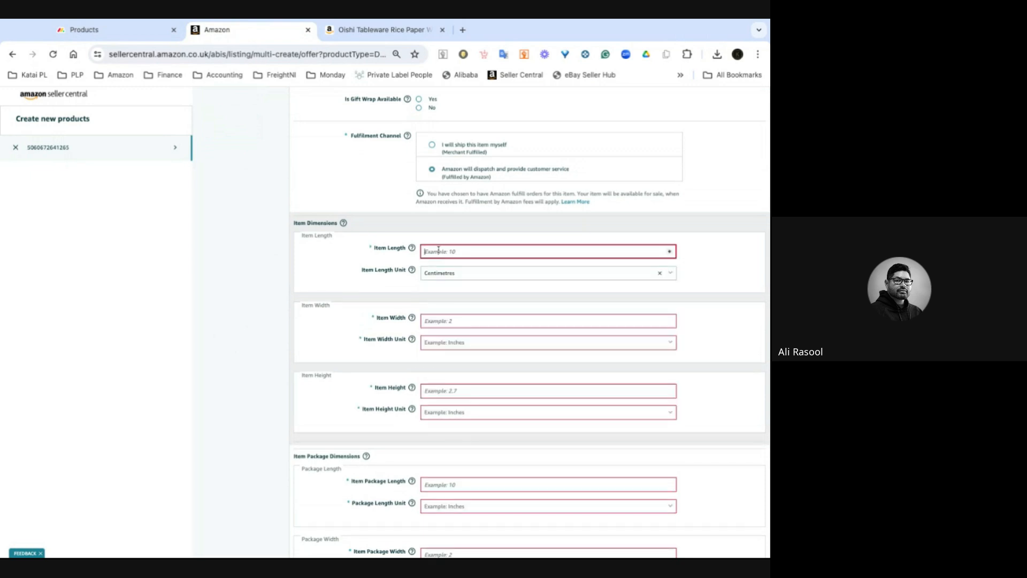
{"action": "type", "text": "28"}
- Set the Item Width to 16 and Item Height to 2, both in Centimetres
{"action": "left_click", "coordinate": [454, 323]}
{"action": "type", "text": "16"}
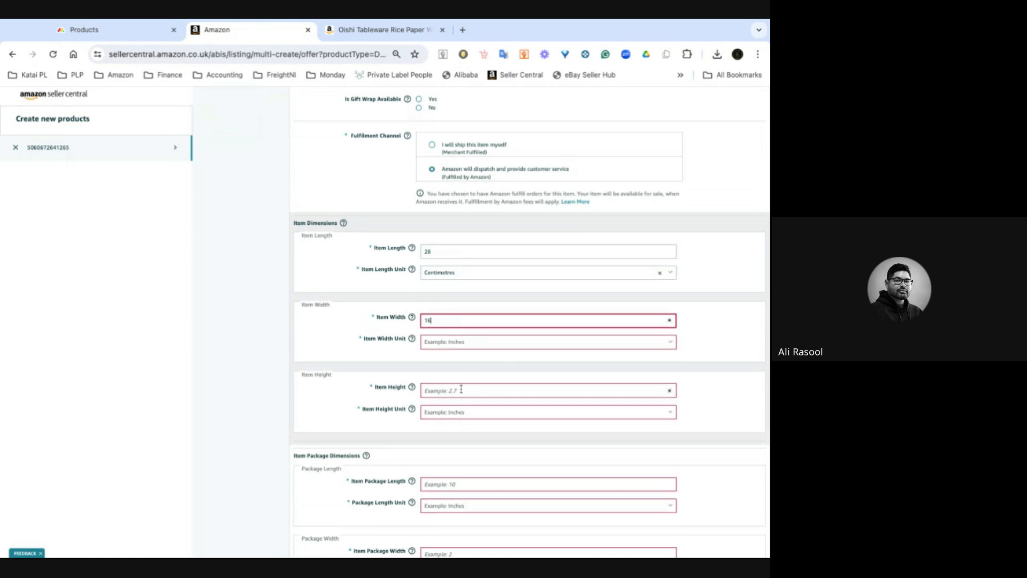
{"action": "left_click", "coordinate": [462, 389]}
{"action": "left_click", "coordinate": [462, 343]}
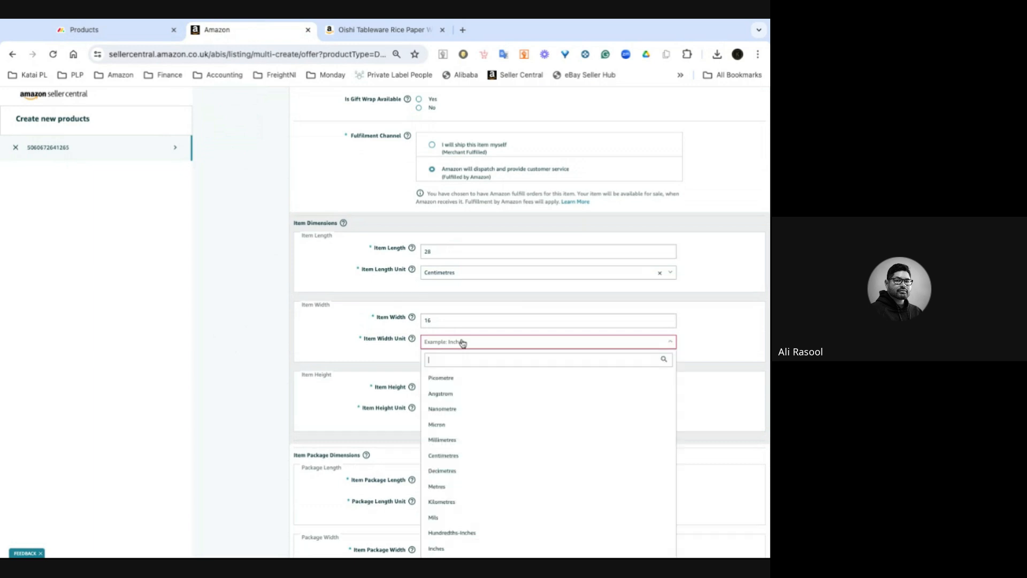
{"action": "type", "text": "c"}
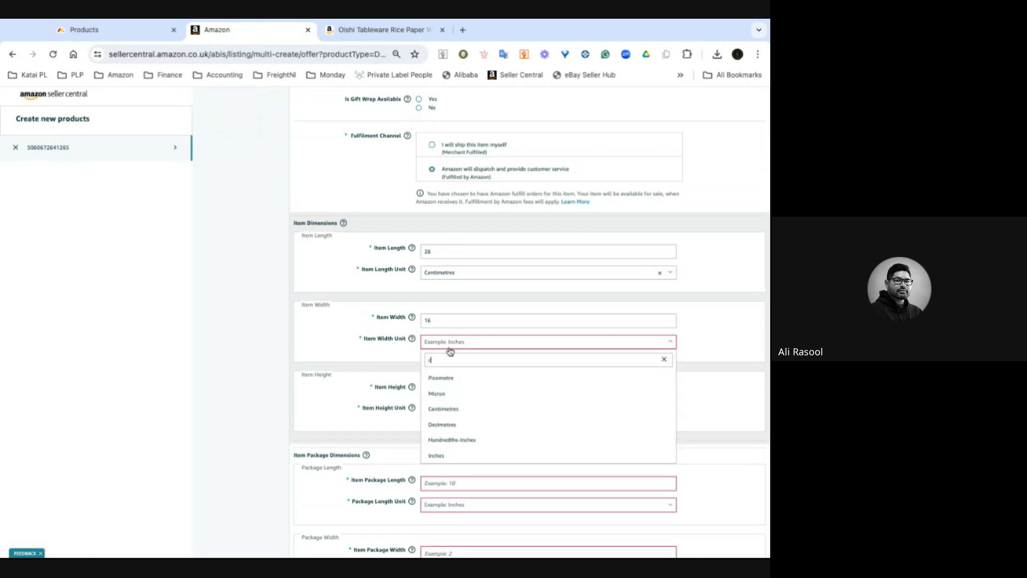
{"action": "left_click", "coordinate": [451, 406]}
{"action": "scroll", "coordinate": [299, 400], "scroll_direction": "down", "scroll_amount": 1}
{"action": "left_click", "coordinate": [477, 357]}
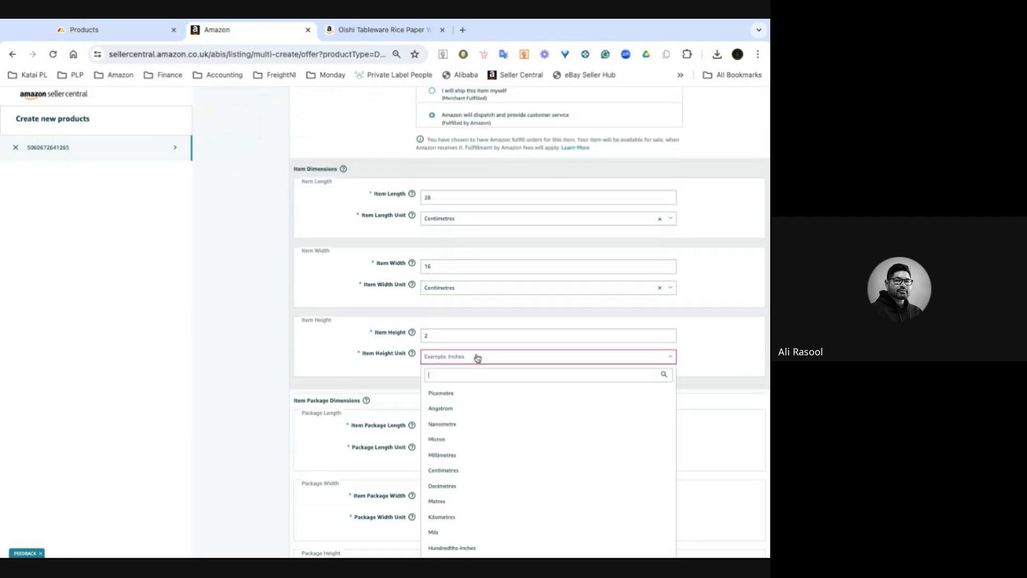
{"action": "type", "text": "c"}
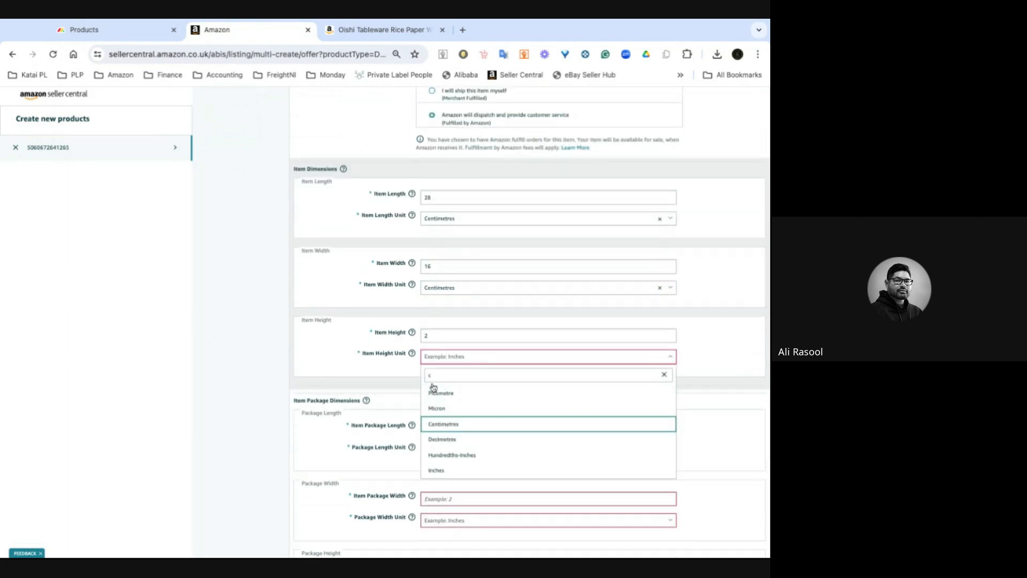
{"action": "left_click", "coordinate": [453, 424]}
- Check the board's unit dimension and enter package length 28, width 17 and height 14
{"action": "scroll", "coordinate": [248, 359], "scroll_direction": "down", "scroll_amount": 2}
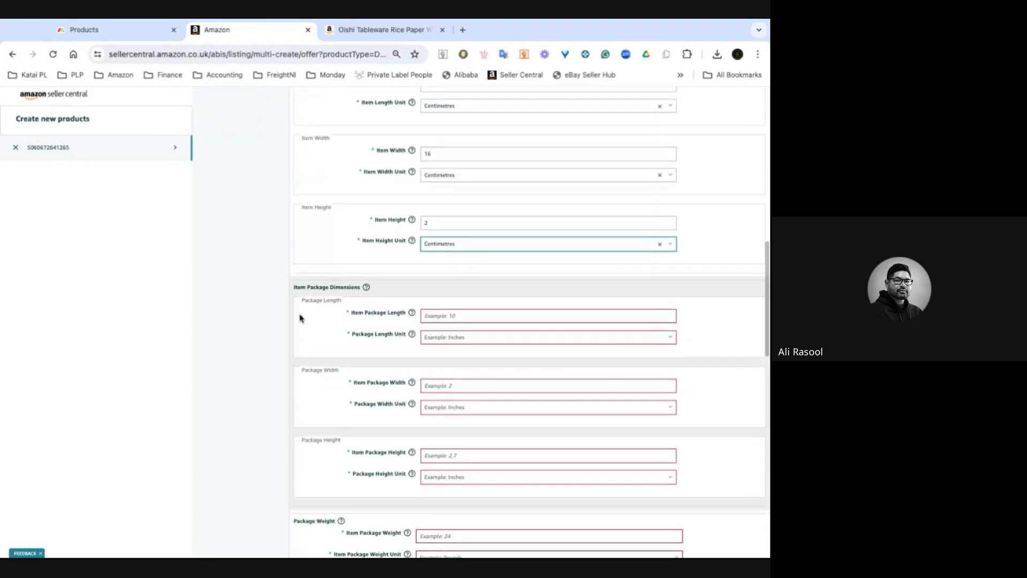
{"action": "left_click", "coordinate": [133, 33]}
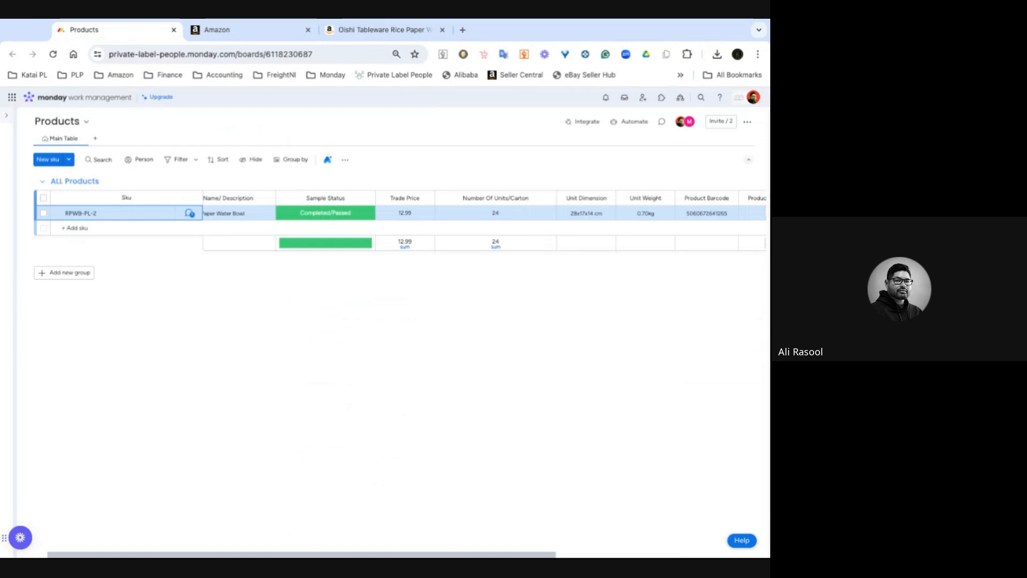
{"action": "left_click", "coordinate": [250, 34]}
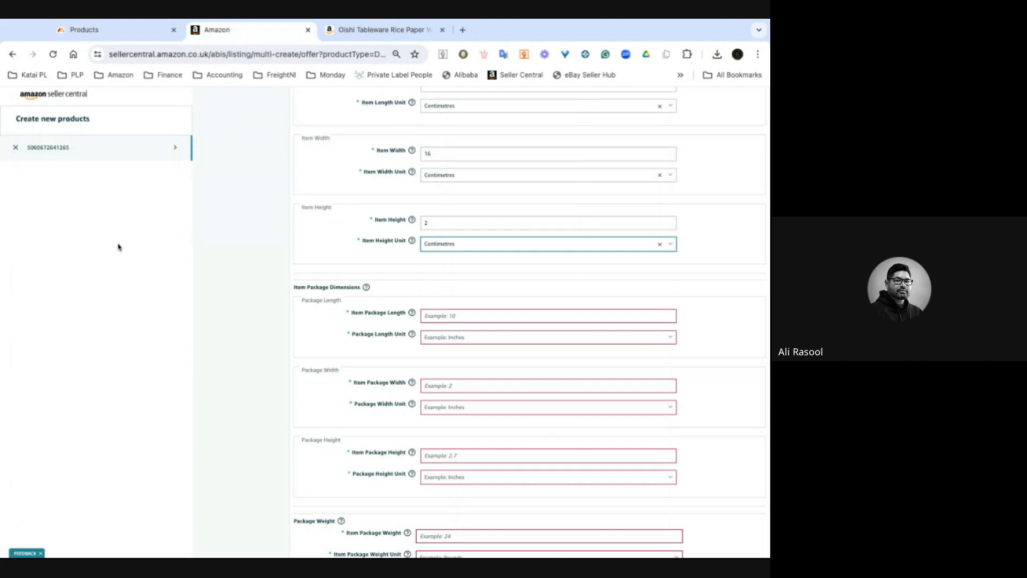
{"action": "left_click", "coordinate": [487, 317]}
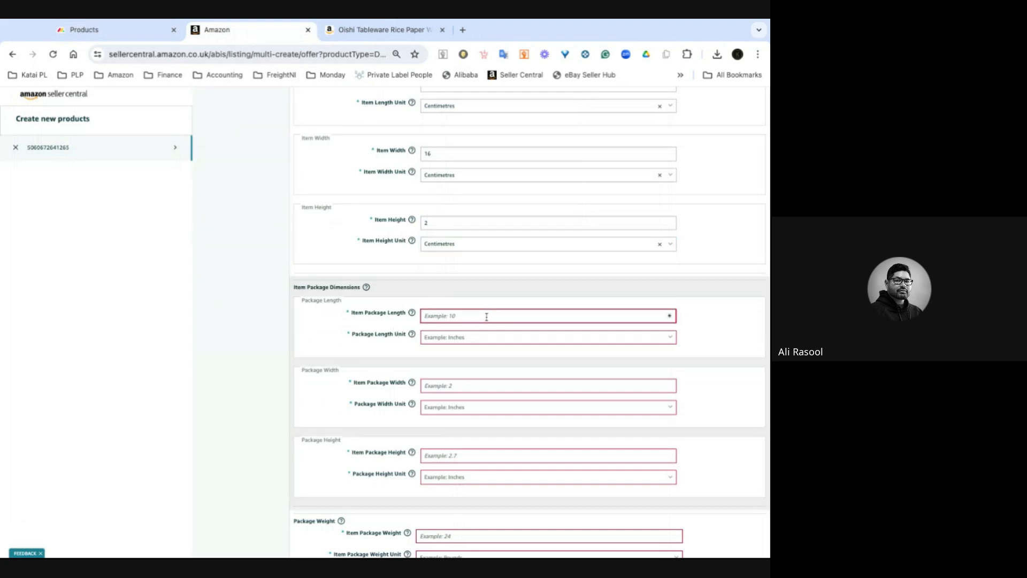
{"action": "type", "text": "28"}
{"action": "left_click", "coordinate": [480, 382]}
{"action": "type", "text": "17"}
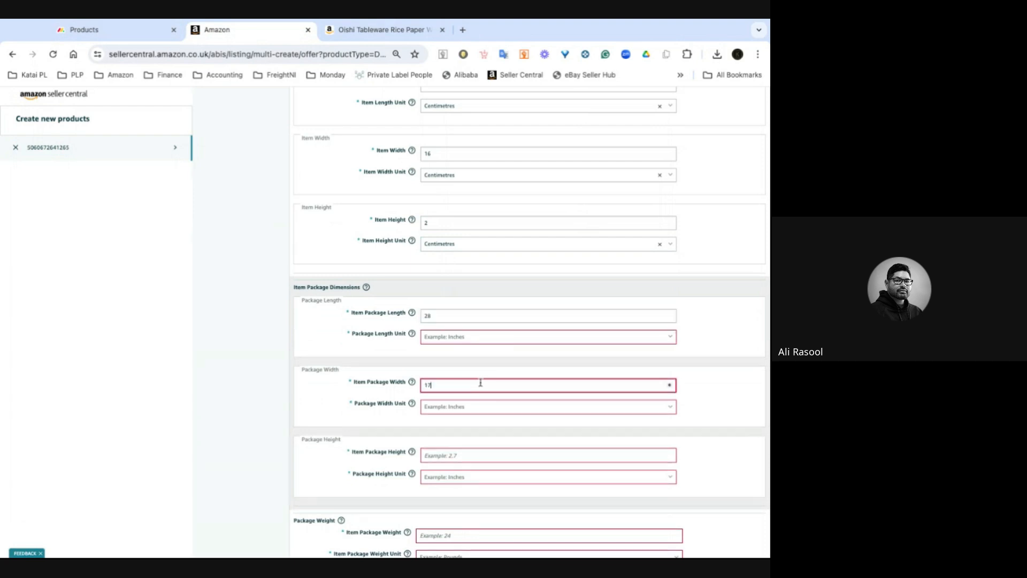
{"action": "left_click", "coordinate": [449, 454]}
{"action": "type", "text": "14"}
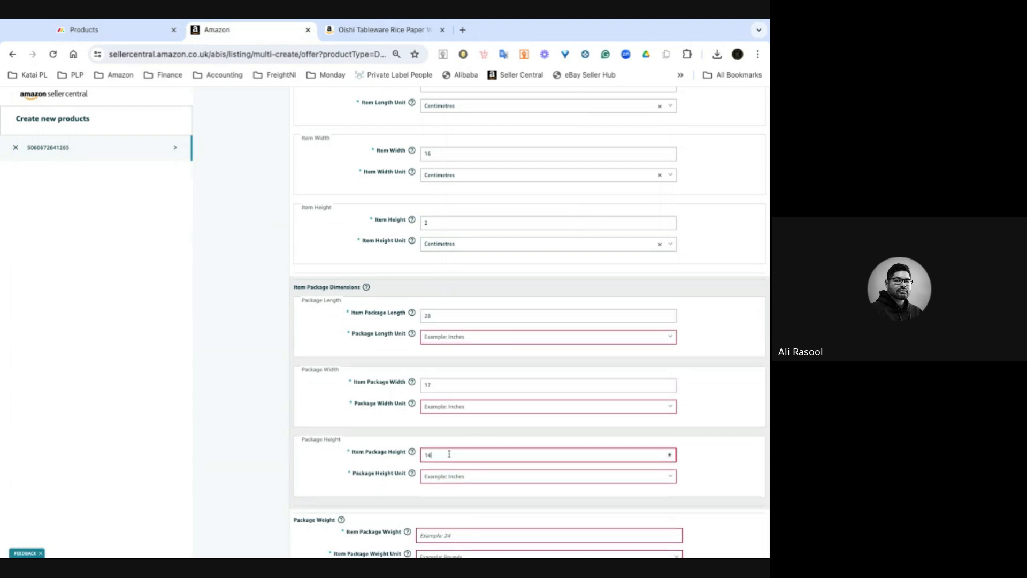
- Set the package length, width and height units to Centimetres
{"action": "left_click", "coordinate": [449, 340]}
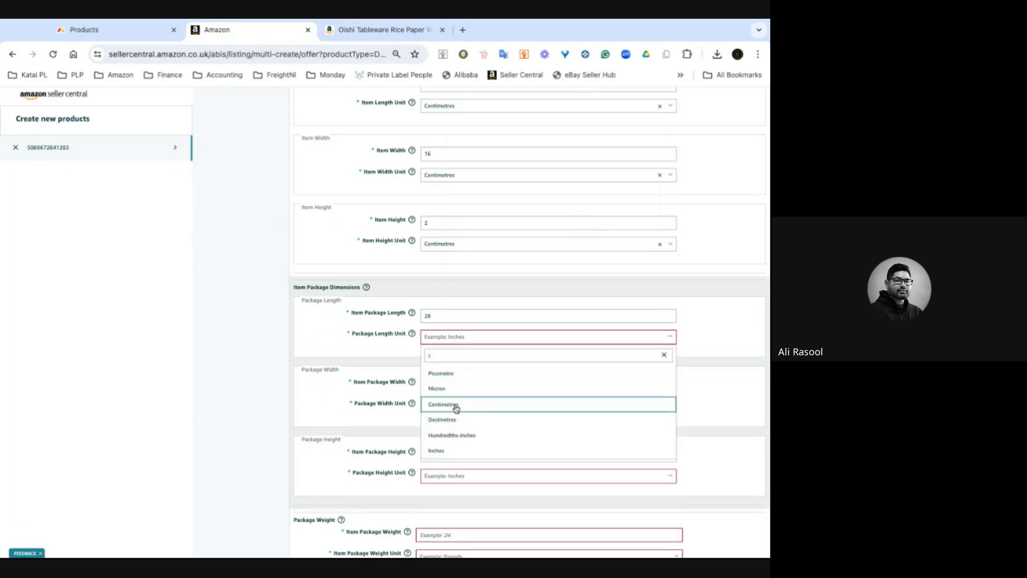
{"action": "left_click", "coordinate": [456, 410]}
{"action": "left_click", "coordinate": [451, 406]}
{"action": "type", "text": "c"}
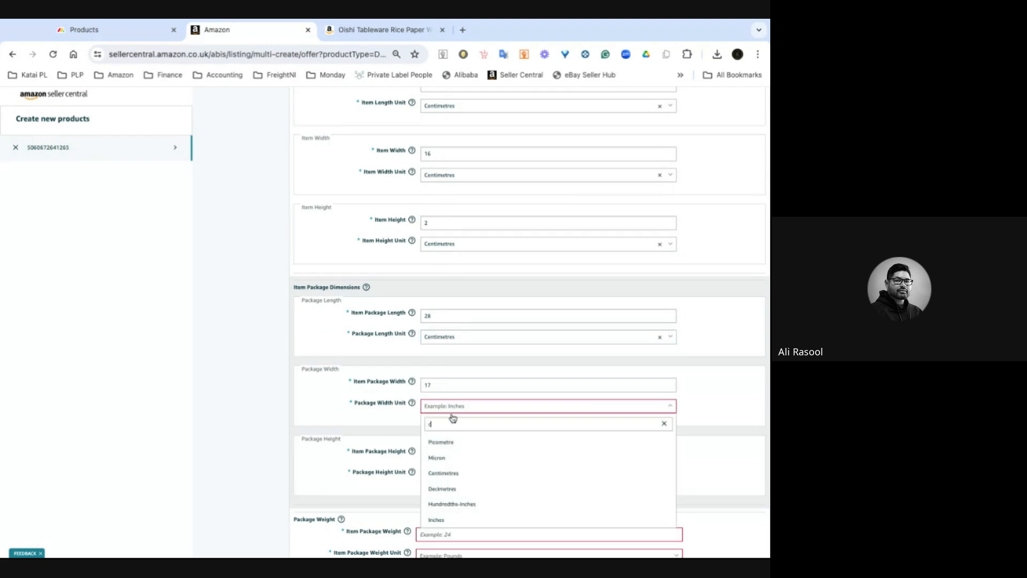
{"action": "left_click", "coordinate": [449, 473]}
{"action": "scroll", "coordinate": [466, 385], "scroll_direction": "down", "scroll_amount": 2}
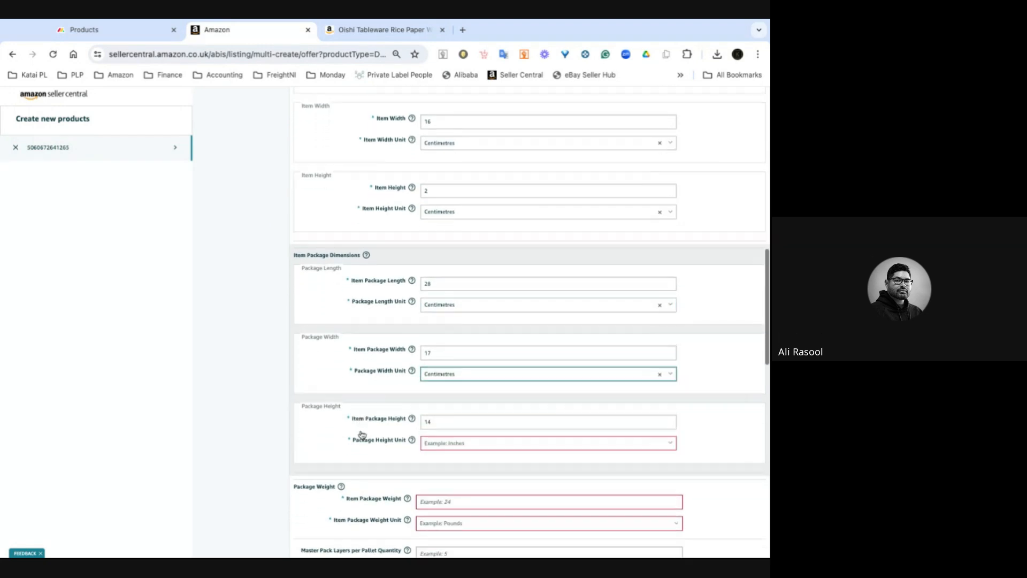
{"action": "left_click", "coordinate": [468, 356]}
{"action": "type", "text": "c"}
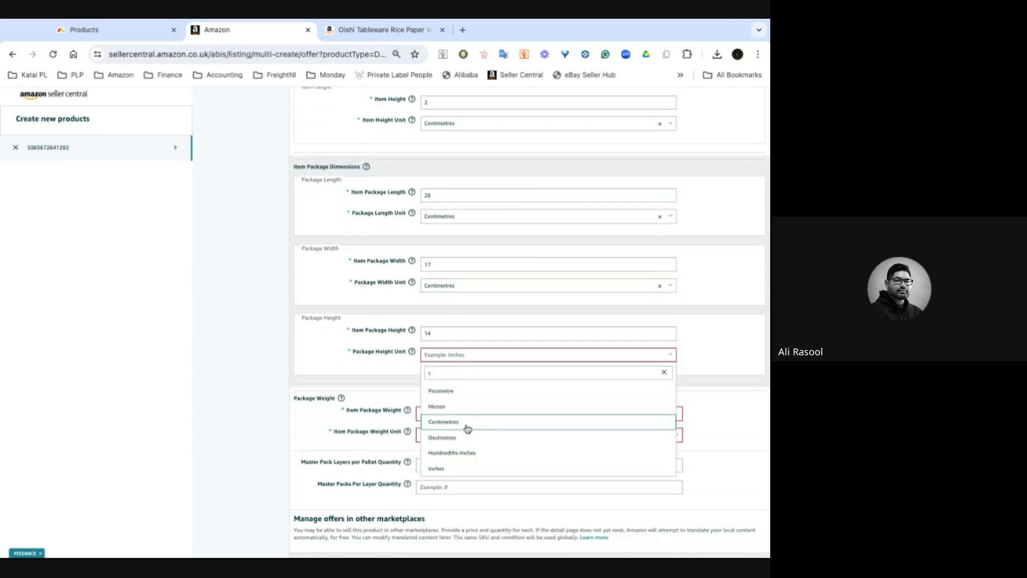
{"action": "left_click", "coordinate": [461, 426]}
{"action": "scroll", "coordinate": [252, 383], "scroll_direction": "down", "scroll_amount": 1}
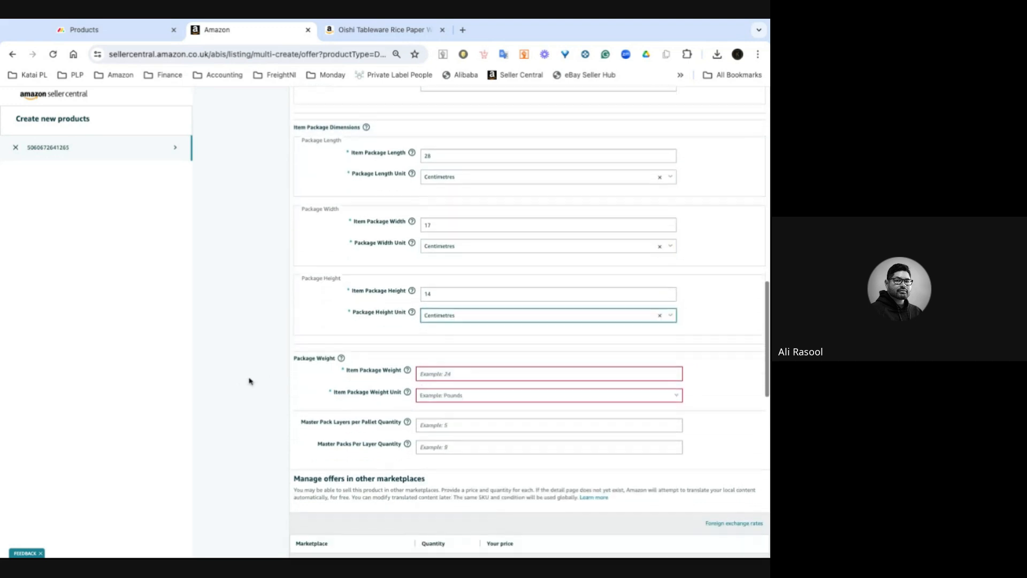
- Check the board's unit weight and set the item package weight to 0.7 in Kilograms
{"action": "left_click", "coordinate": [116, 34]}
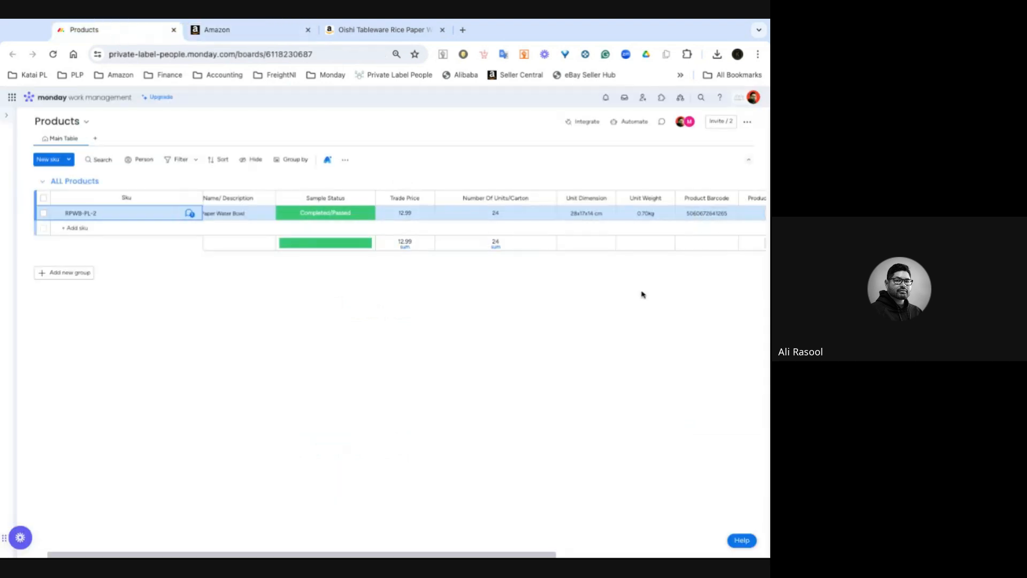
{"action": "left_click", "coordinate": [269, 33]}
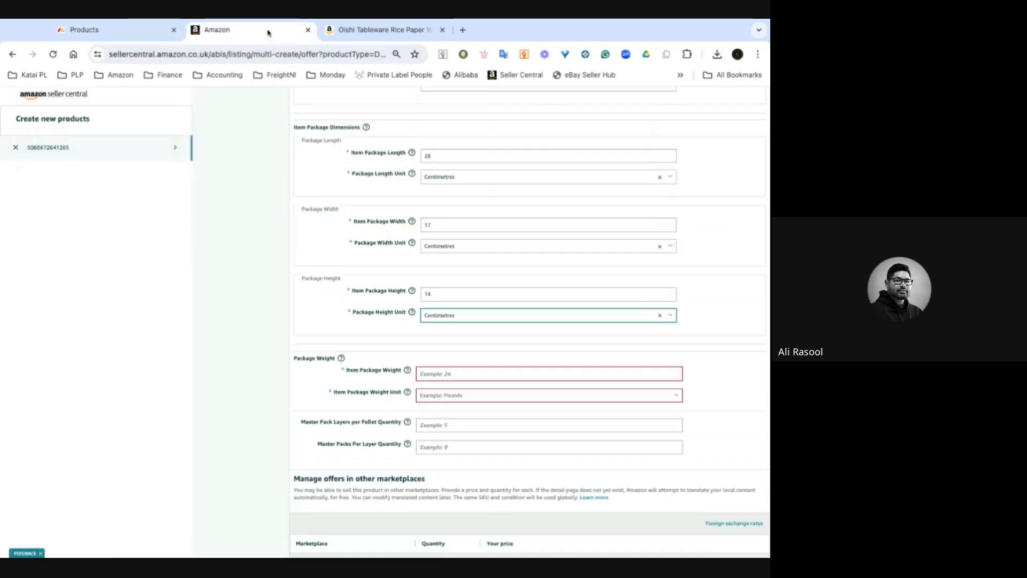
{"action": "left_click", "coordinate": [450, 373]}
{"action": "type", "text": "0.7"}
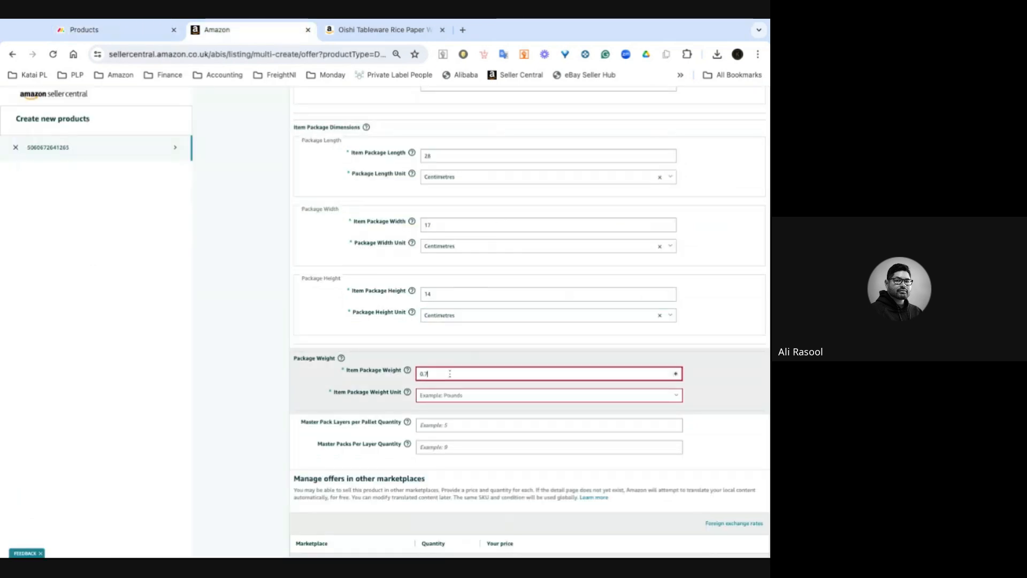
{"action": "left_click", "coordinate": [499, 398]}
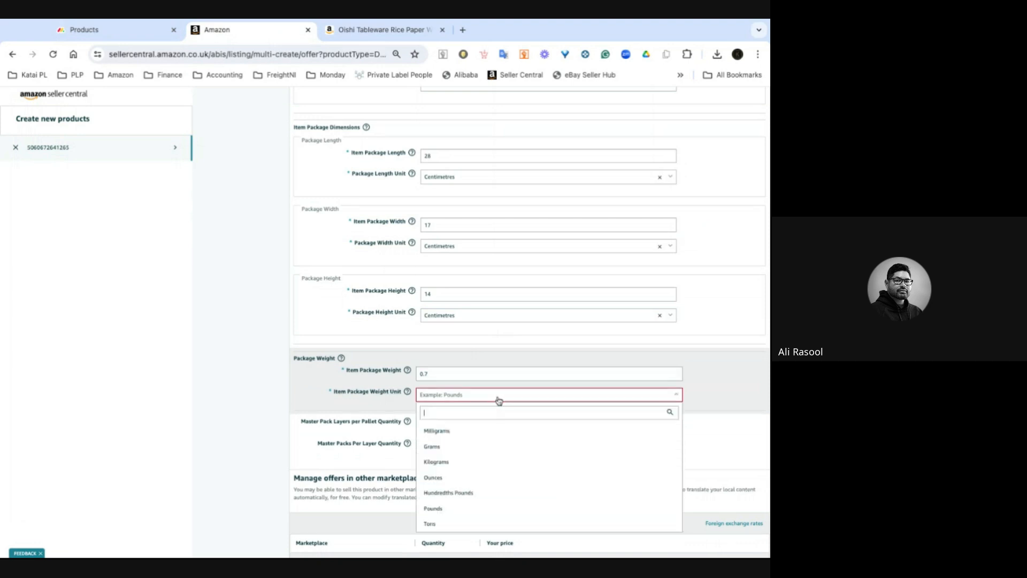
{"action": "left_click", "coordinate": [457, 463]}
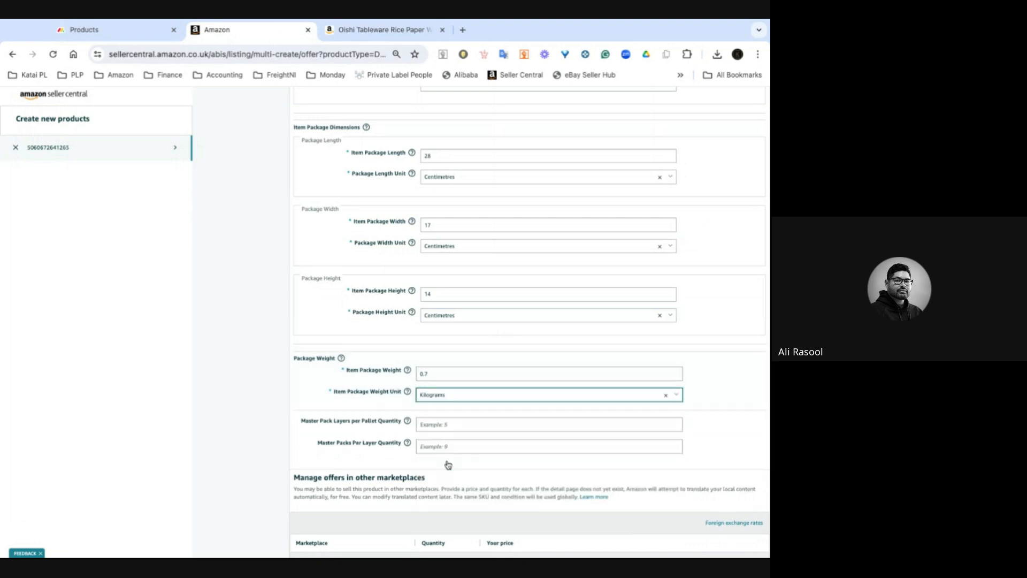
- Set the Germany marketplace price to 27.95 euros and copy it
{"action": "scroll", "coordinate": [223, 281], "scroll_direction": "down", "scroll_amount": 5}
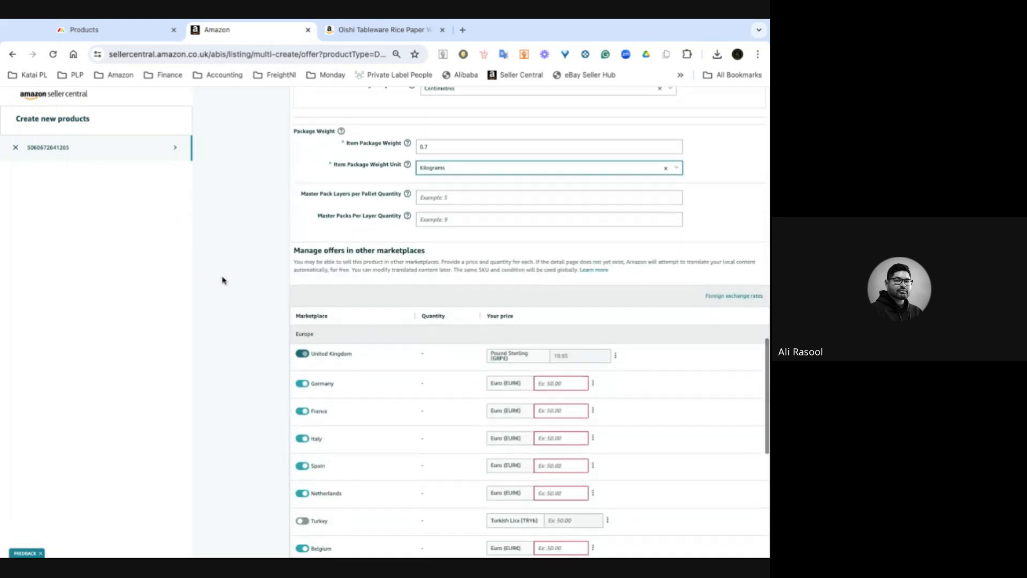
{"action": "scroll", "coordinate": [224, 280], "scroll_direction": "down", "scroll_amount": 2}
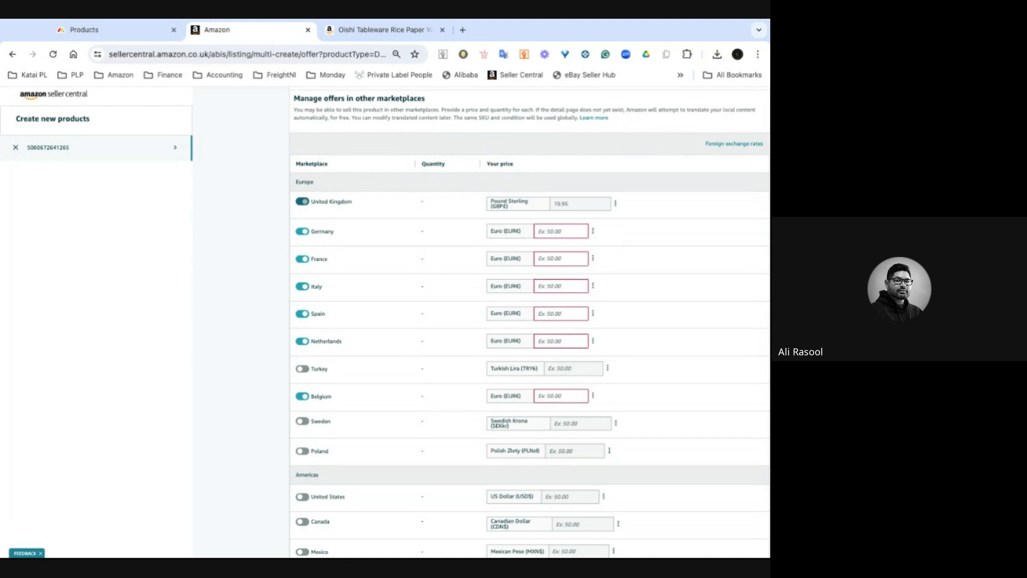
{"action": "left_click", "coordinate": [565, 235]}
{"action": "type", "text": "27"}
{"action": "type", "text": ".95"}
{"action": "double_click", "coordinate": [553, 230]}
- Paste 27.95 as the euro price for France, Italy, Spain, Netherlands and Belgium
{"action": "left_click", "coordinate": [552, 259]}
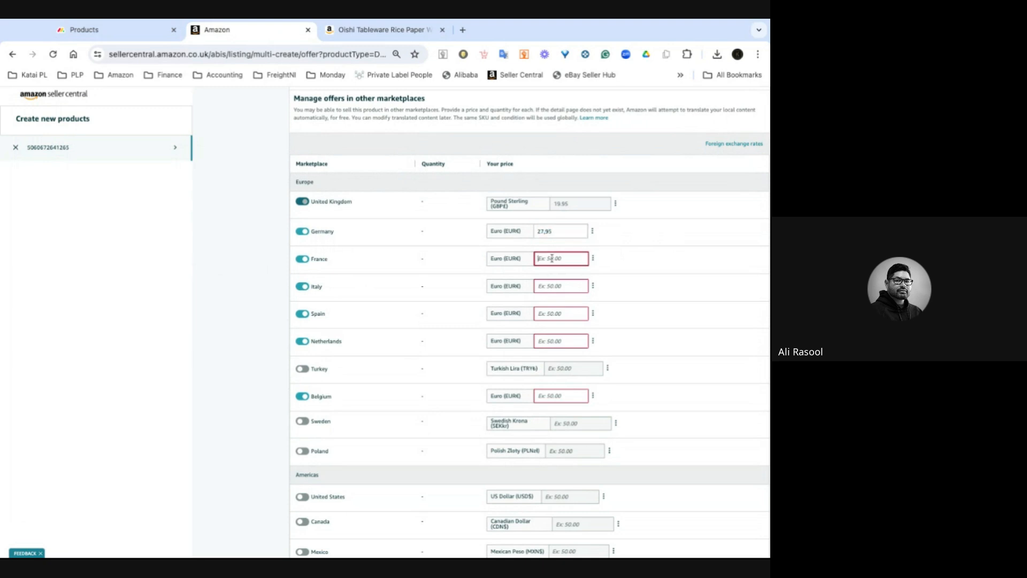
{"action": "type", "text": "27,95"}
{"action": "left_click", "coordinate": [553, 284]}
{"action": "type", "text": "27,95"}
{"action": "left_click", "coordinate": [546, 314]}
{"action": "type", "text": "27,95"}
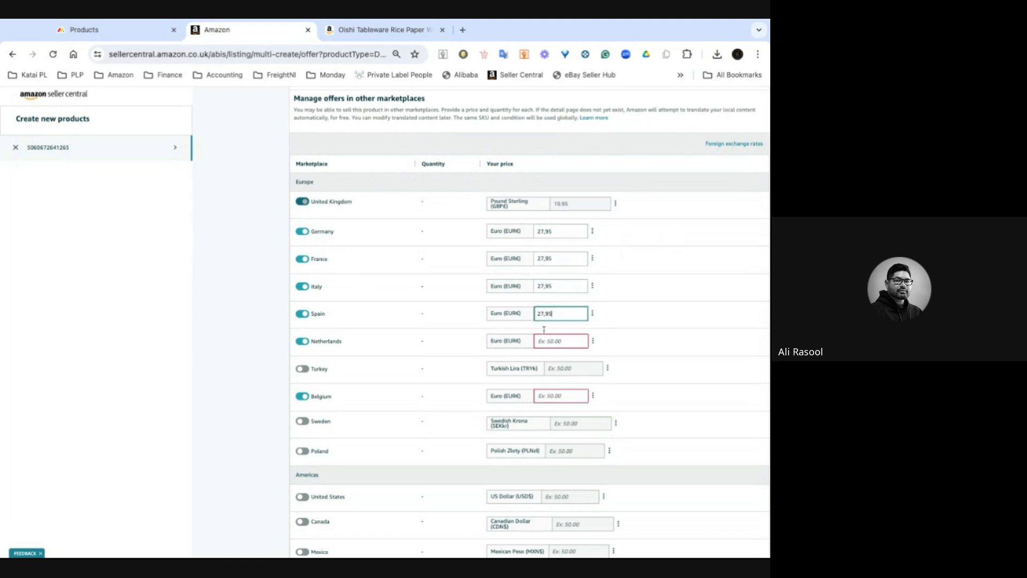
{"action": "left_click", "coordinate": [549, 341]}
{"action": "type", "text": "27,95"}
{"action": "left_click", "coordinate": [550, 396]}
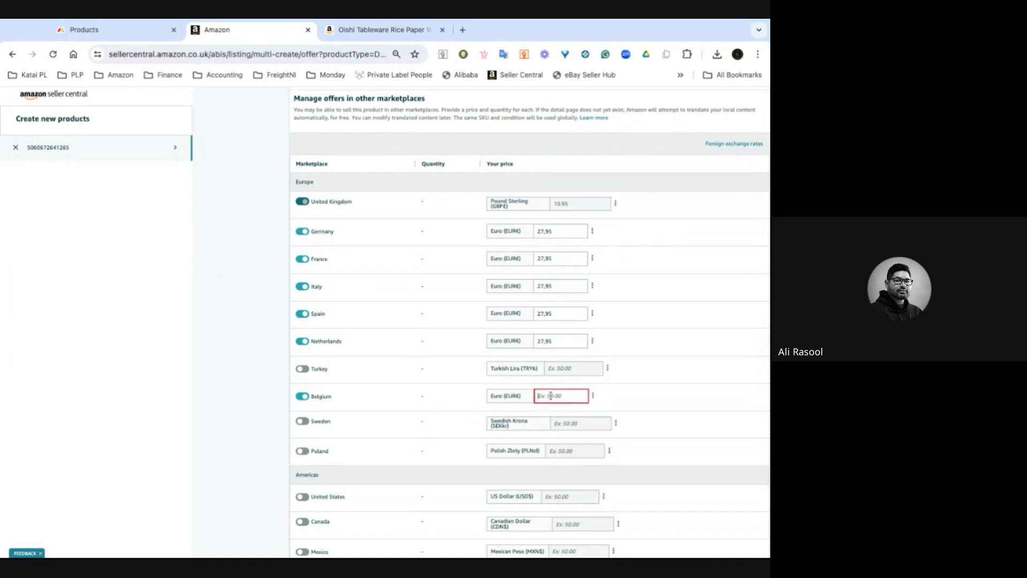
{"action": "type", "text": "27,95"}
- Turn off the Japan marketplace offer
{"action": "scroll", "coordinate": [663, 388], "scroll_direction": "down", "scroll_amount": 5}
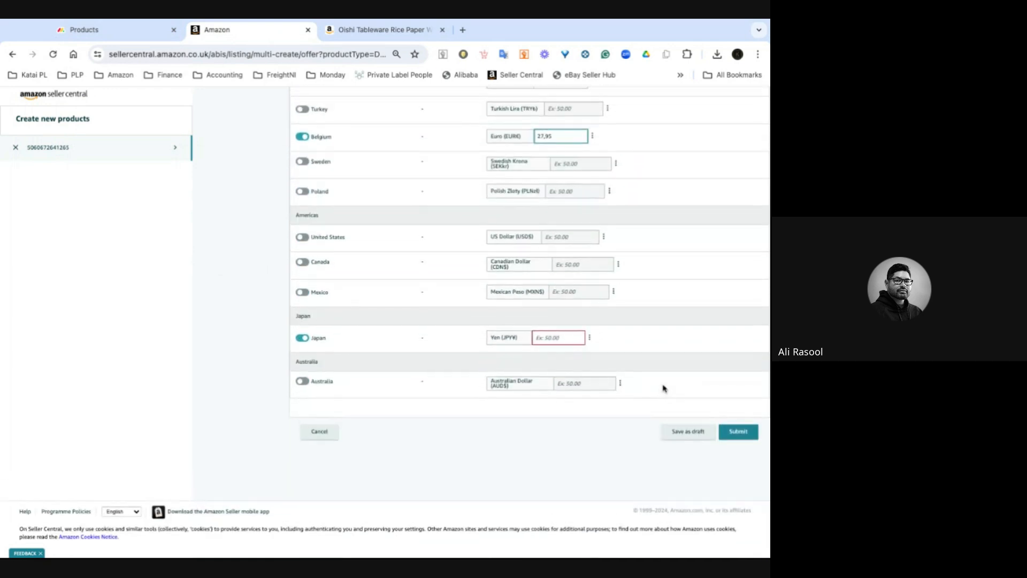
{"action": "left_click", "coordinate": [303, 339]}
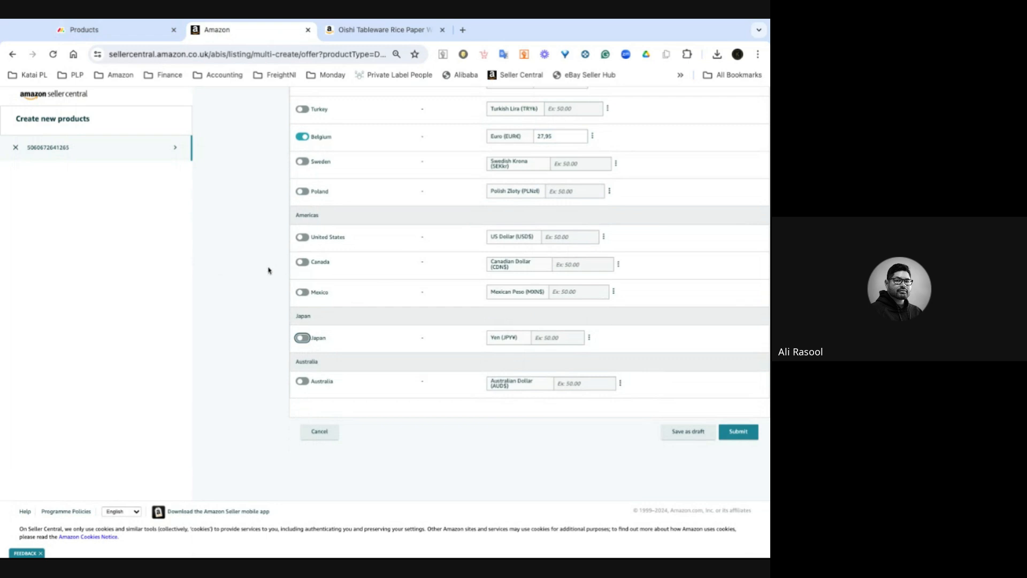
{"action": "scroll", "coordinate": [268, 270], "scroll_direction": "up", "scroll_amount": 15}
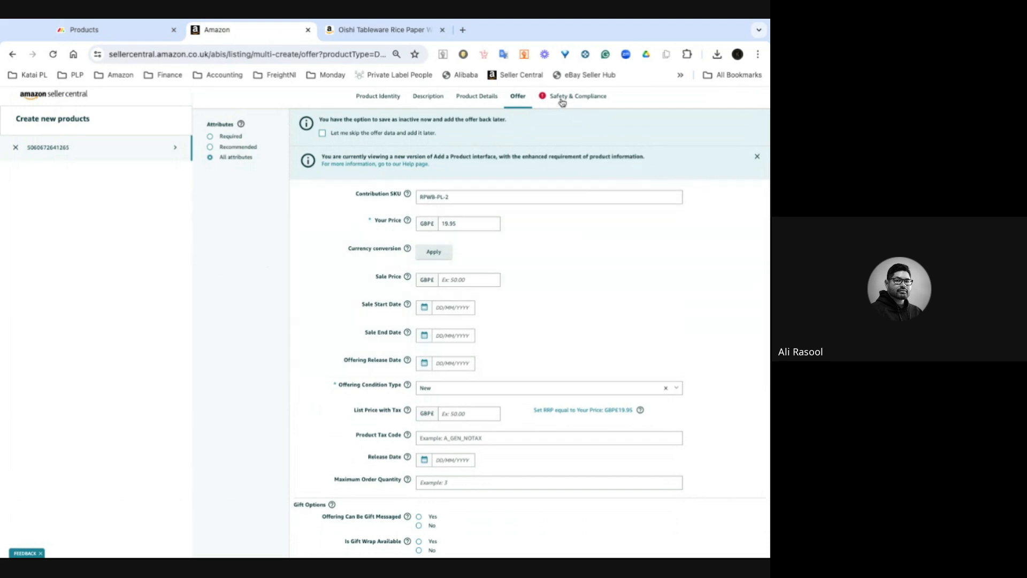
- Open Safety & Compliance and set the Country/Region of Origin to China
{"action": "left_click", "coordinate": [561, 101]}
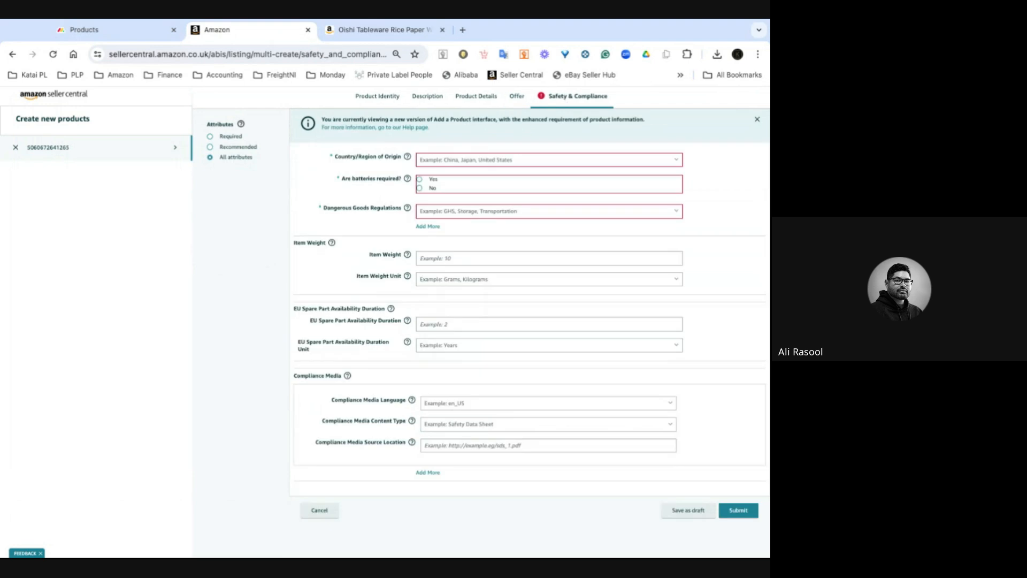
{"action": "left_click", "coordinate": [504, 160]}
{"action": "type", "text": "chin"}
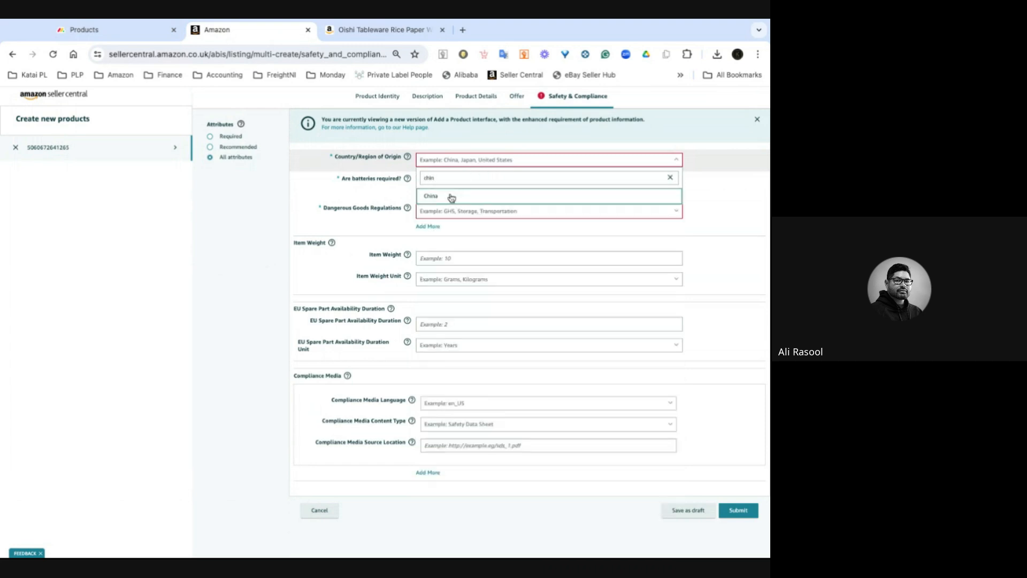
{"action": "left_click", "coordinate": [451, 198]}
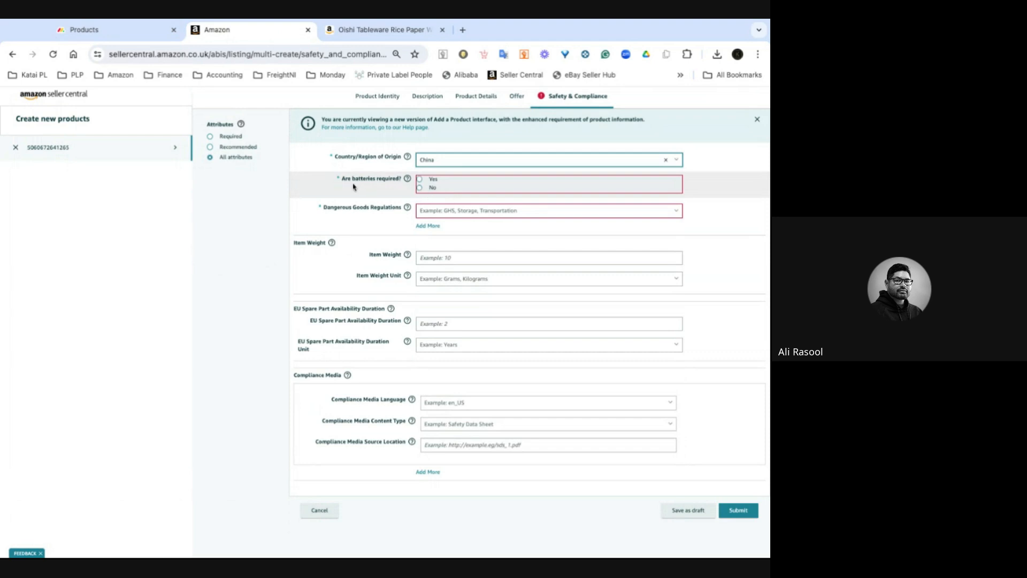
- Answer No to batteries required and set Dangerous Goods Regulations to Not Applicable
{"action": "left_click", "coordinate": [419, 188]}
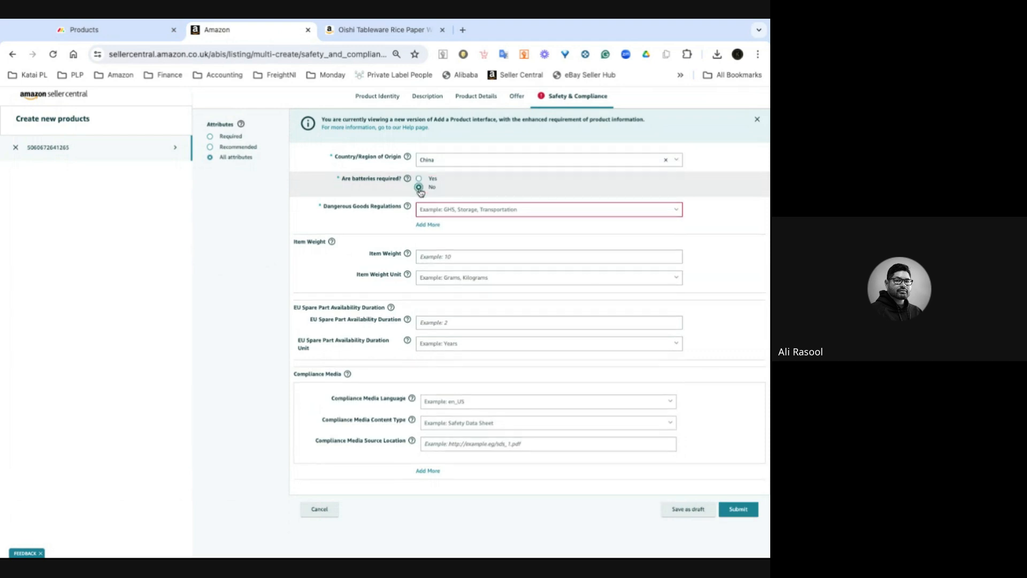
{"action": "left_click", "coordinate": [442, 210]}
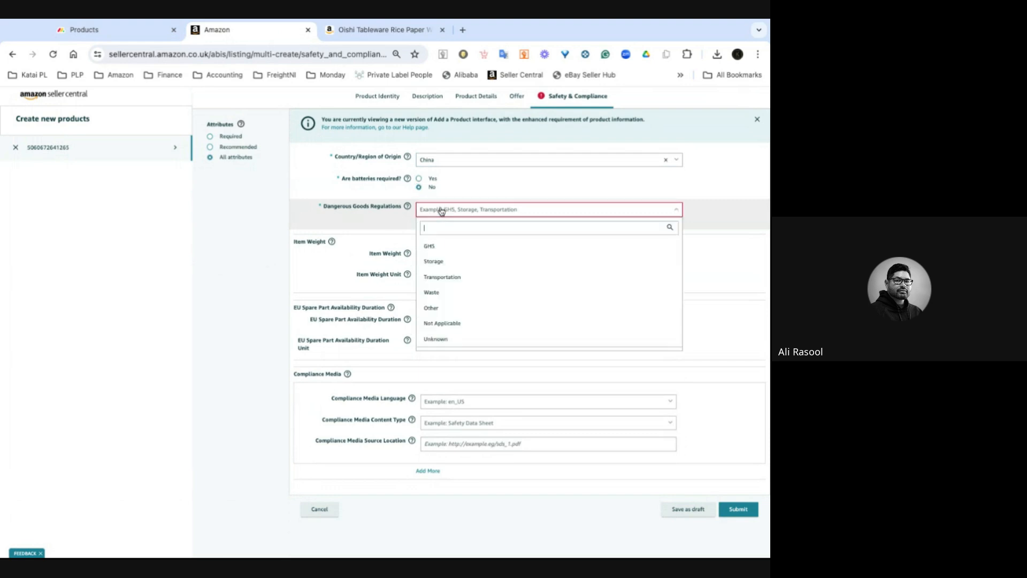
{"action": "left_click", "coordinate": [447, 326]}
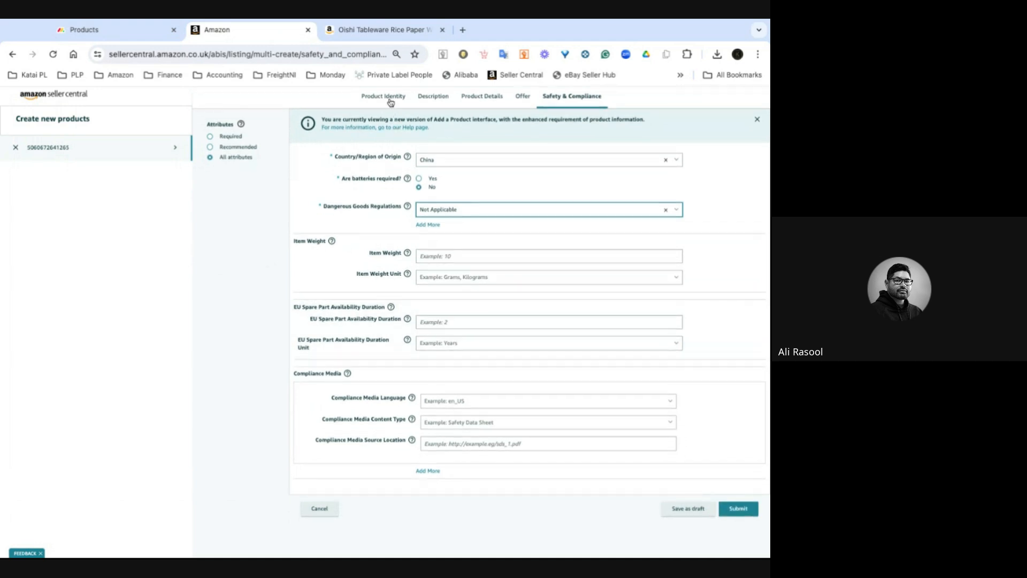
- Review the Product Identity and Offer sections of the listing
{"action": "left_click", "coordinate": [390, 100]}
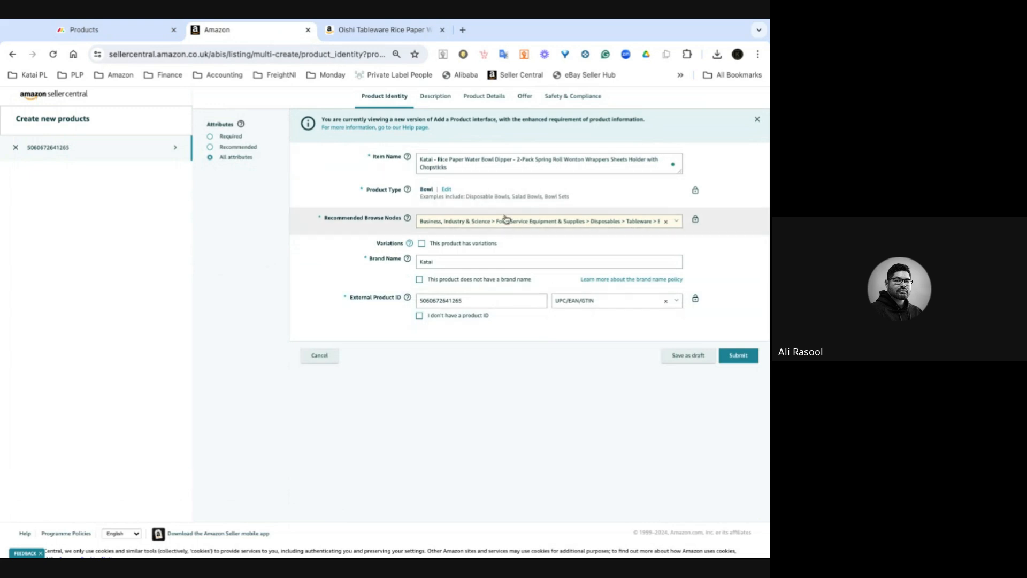
{"action": "left_click", "coordinate": [525, 99]}
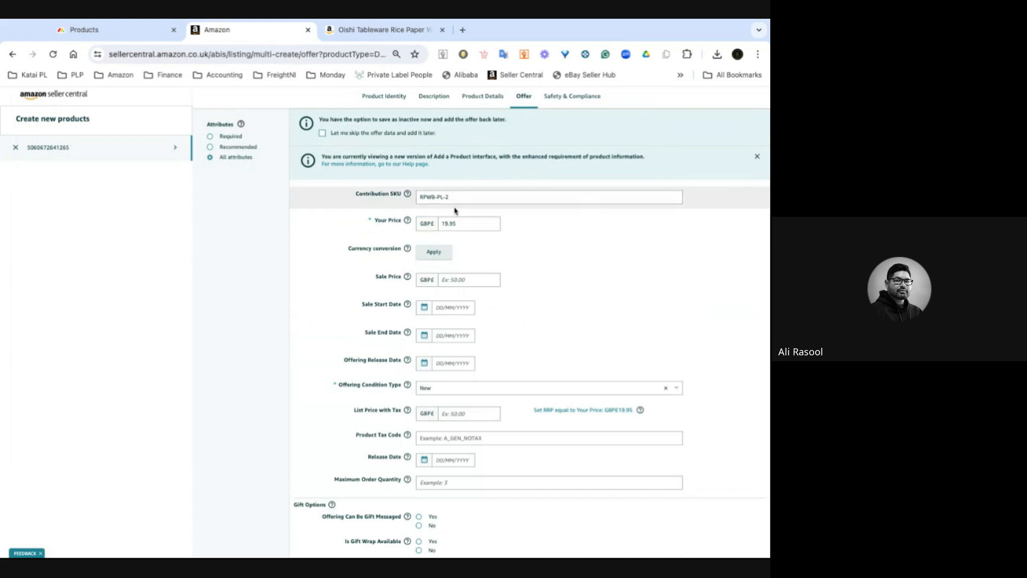
{"action": "scroll", "coordinate": [618, 278], "scroll_direction": "down", "scroll_amount": 20}
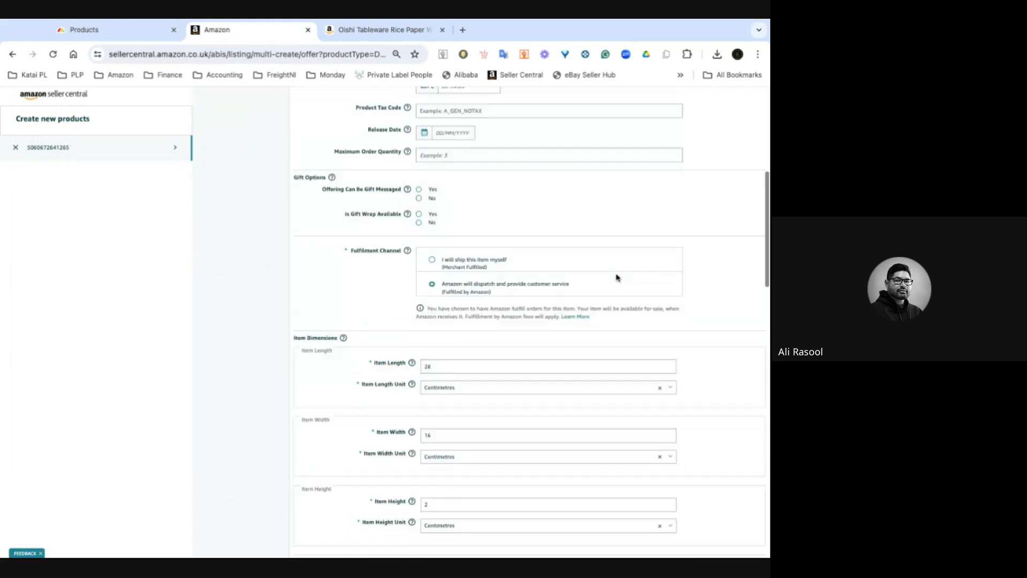
{"action": "scroll", "coordinate": [615, 275], "scroll_direction": "up", "scroll_amount": 10}
{"action": "scroll", "coordinate": [616, 268], "scroll_direction": "up", "scroll_amount": 8}
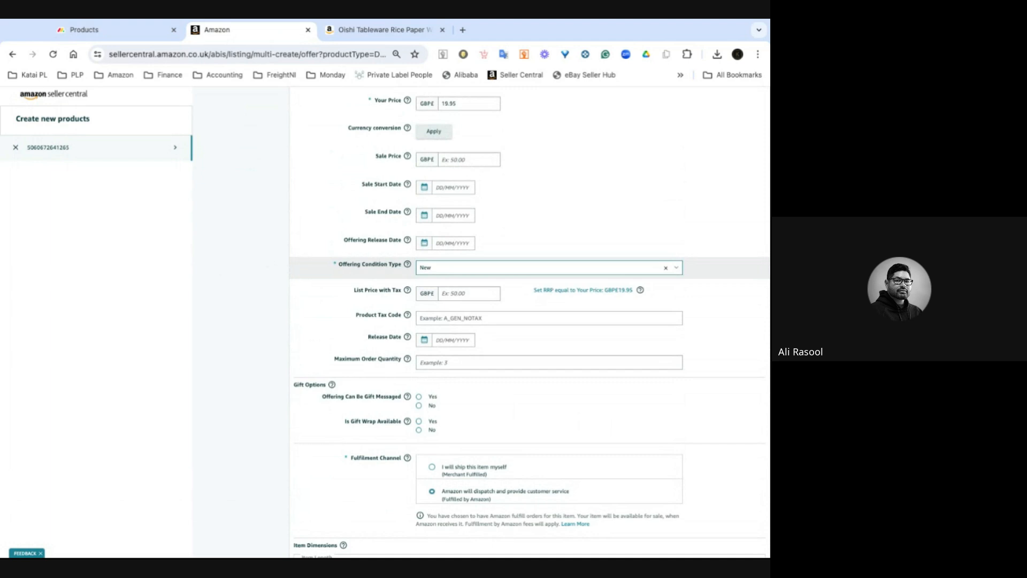
- Submit the new product listing
{"action": "scroll", "coordinate": [596, 289], "scroll_direction": "down", "scroll_amount": 20}
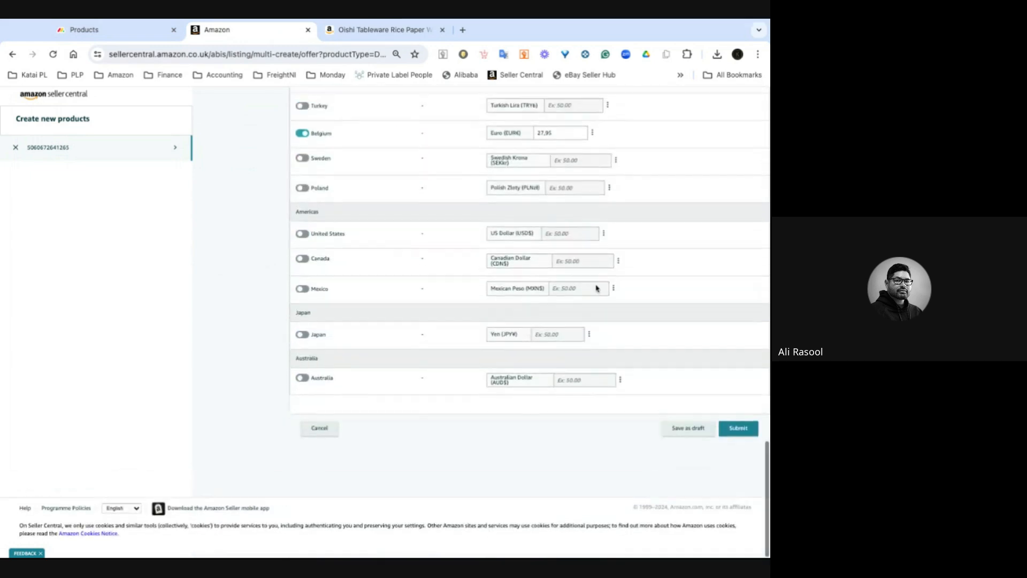
{"action": "left_click", "coordinate": [739, 433]}
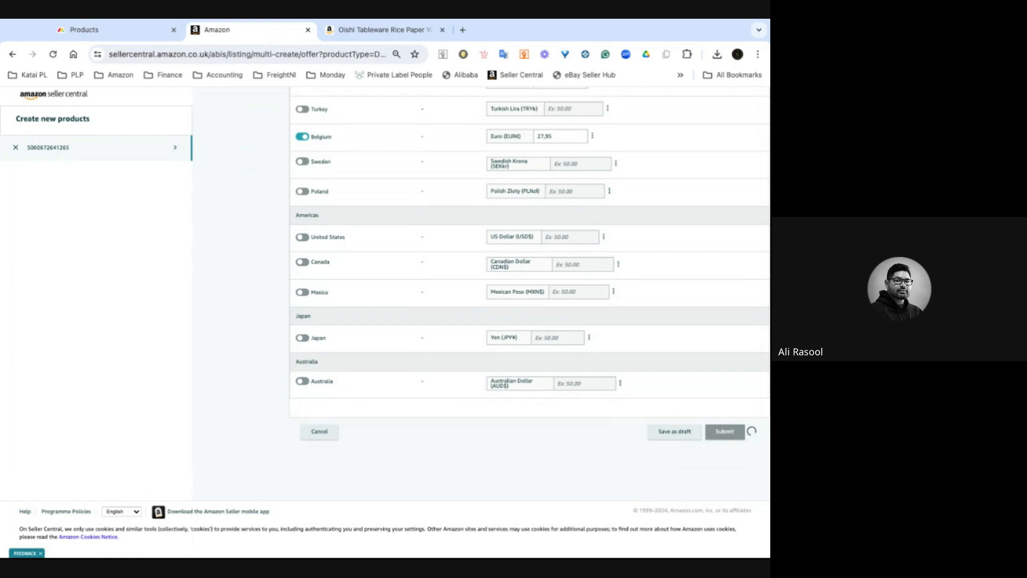